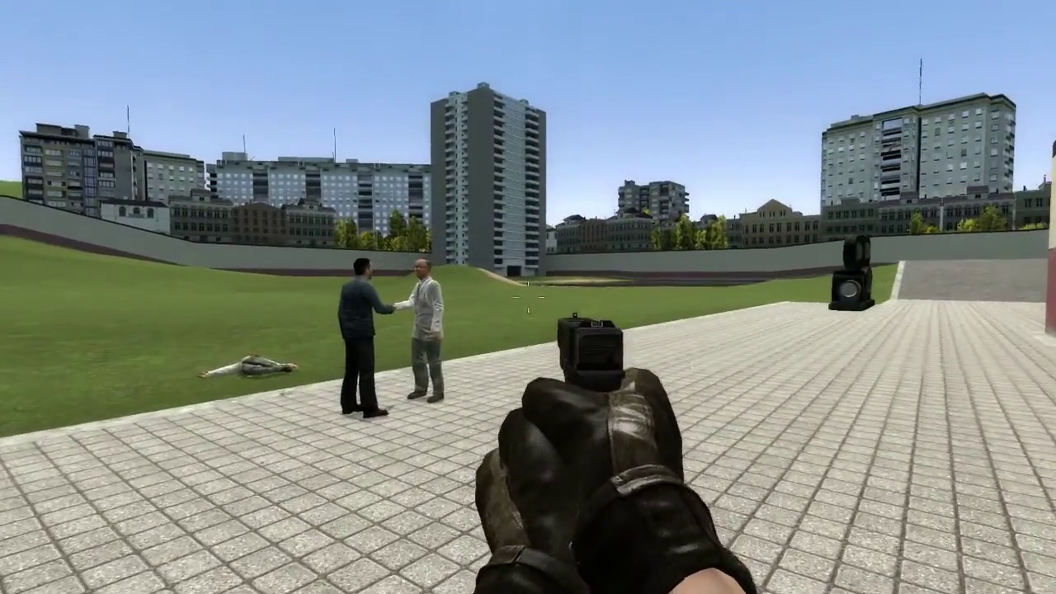
key(1)
key(w)
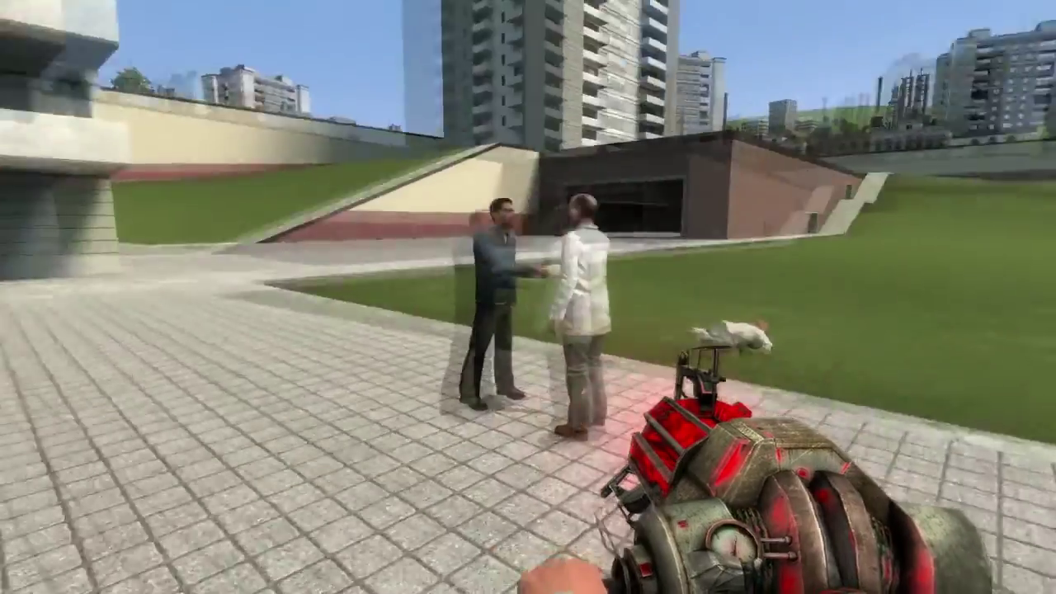
key(w)
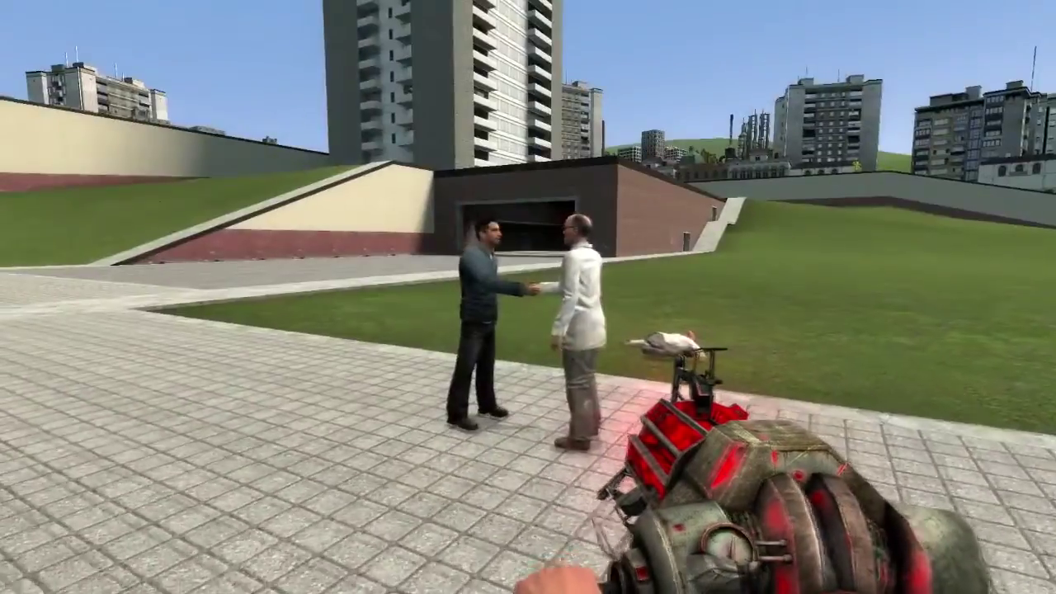
key(w)
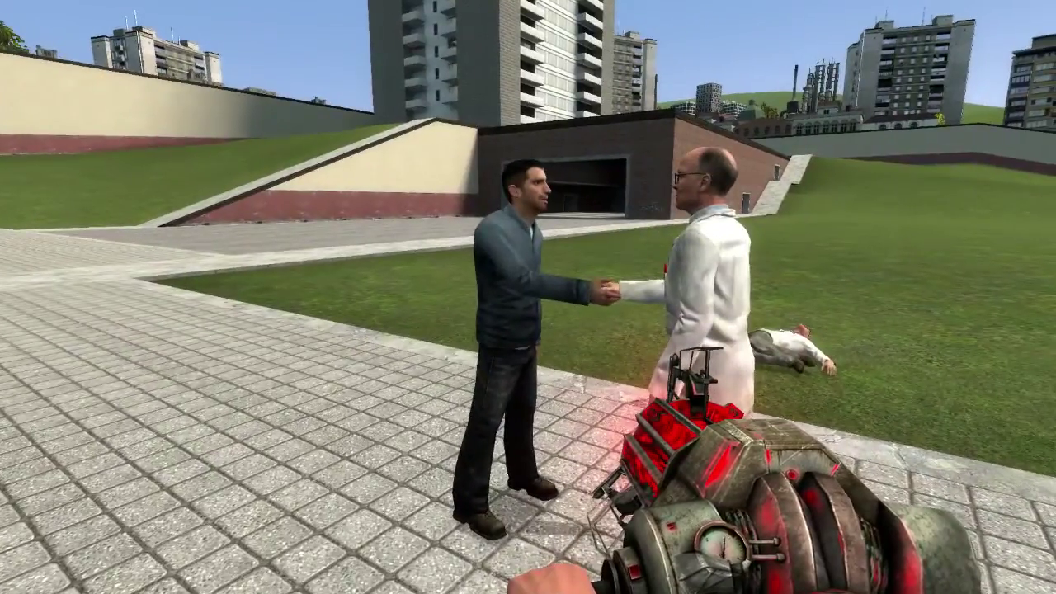
key(w)
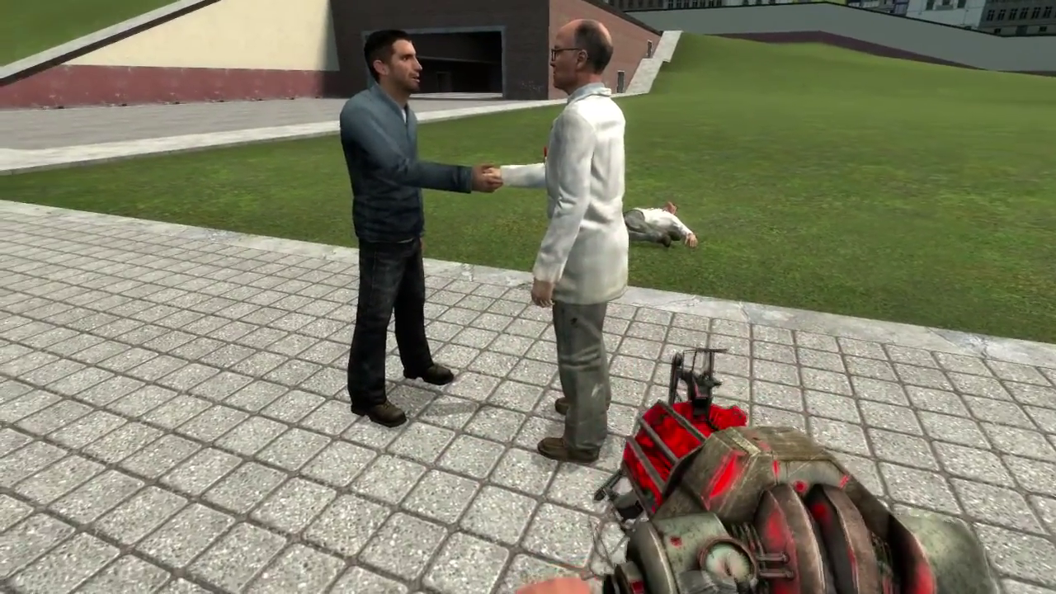
mouse_move(528, 297)
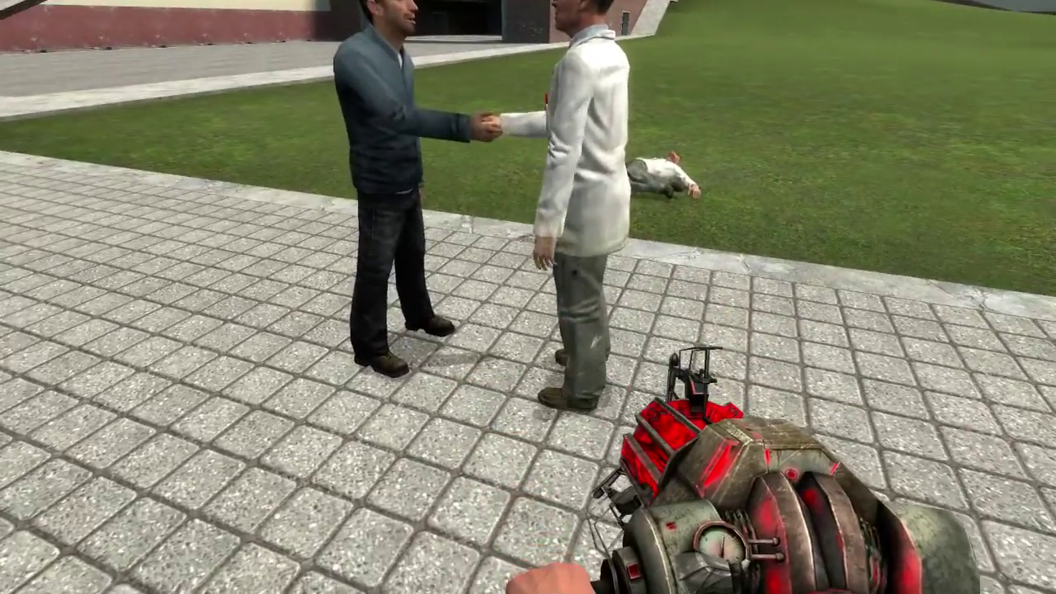
key(s)
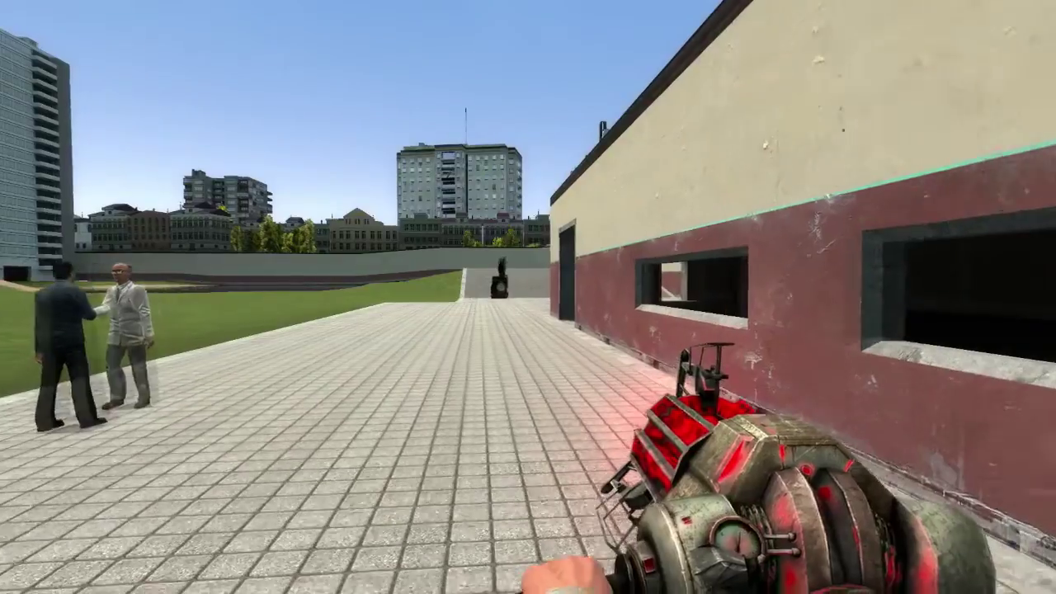
key(w)
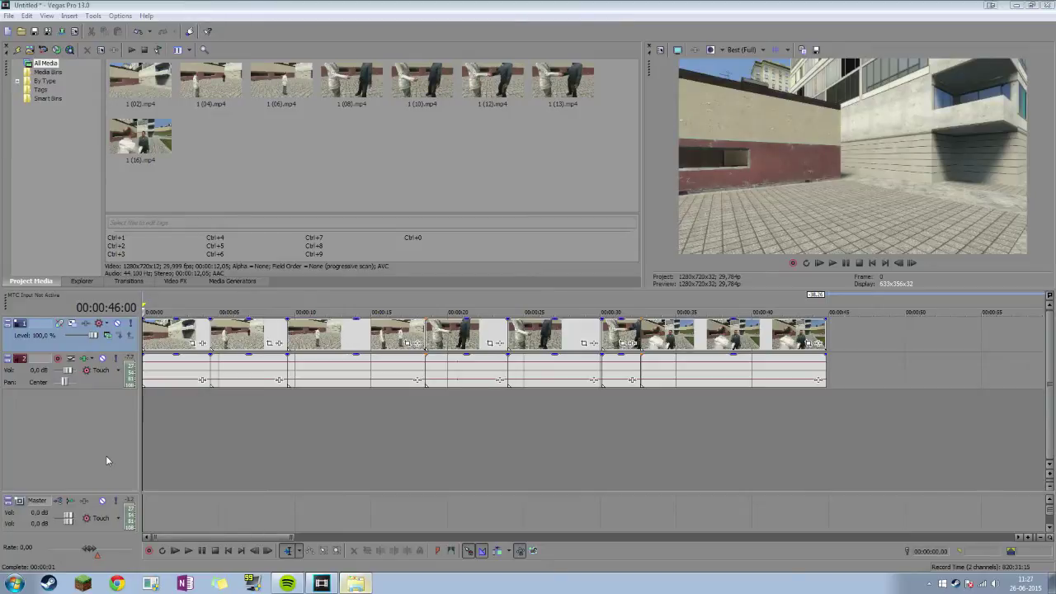
Add a fade-in of about 1 second to the start of the first video clip and preview it.
click(148, 418)
click(873, 263)
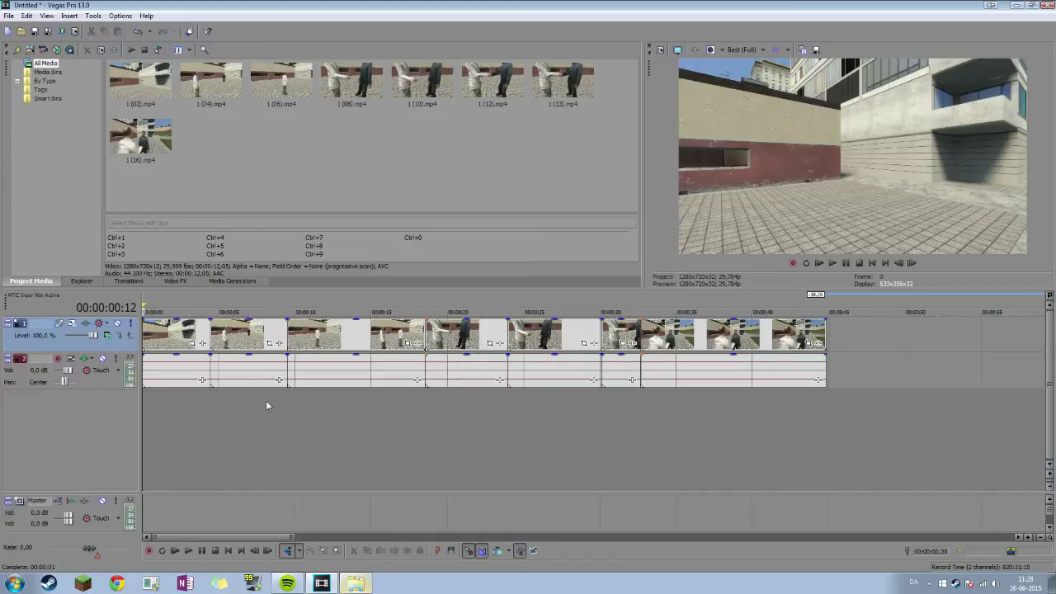
scroll(259, 401, up, 3)
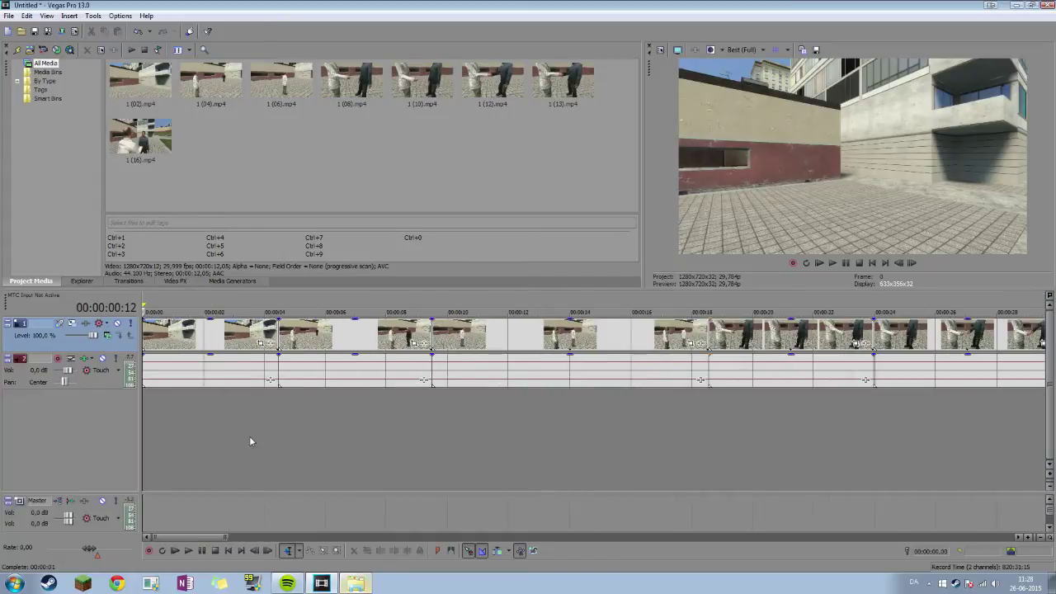
key(space)
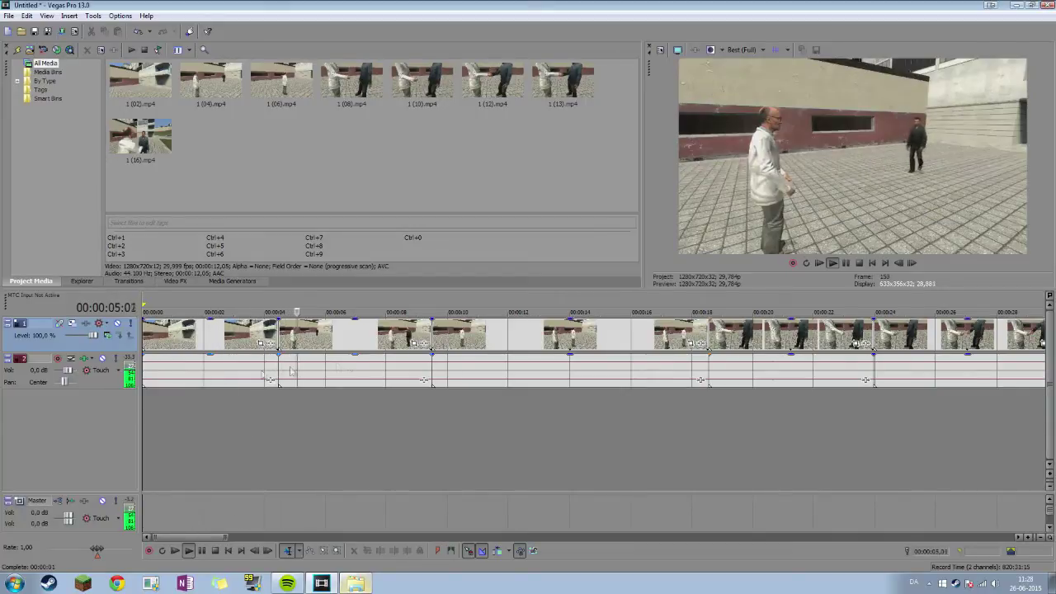
key(space)
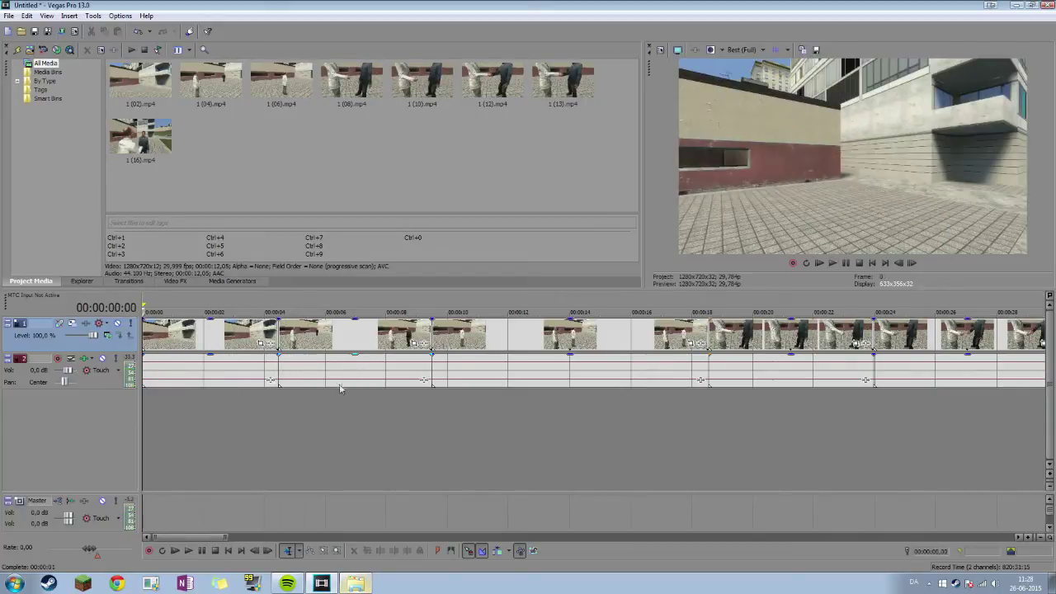
key(space)
drag(143, 320, 173, 321)
click(859, 263)
click(833, 264)
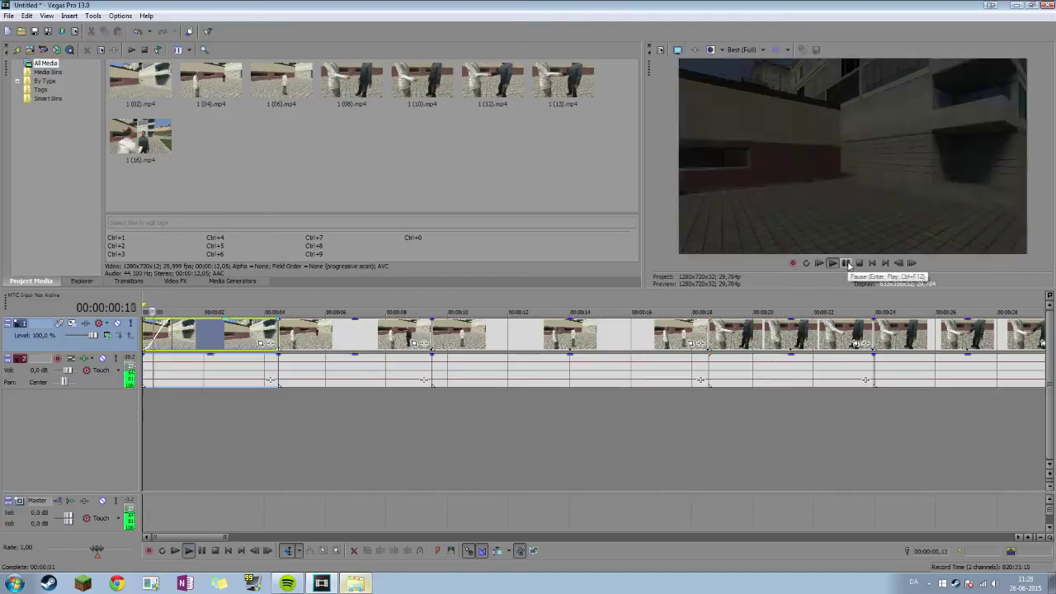
click(848, 262)
Try trimming the first clip's end to 00:00:02:29 and placing the second clip directly against it.
click(912, 263)
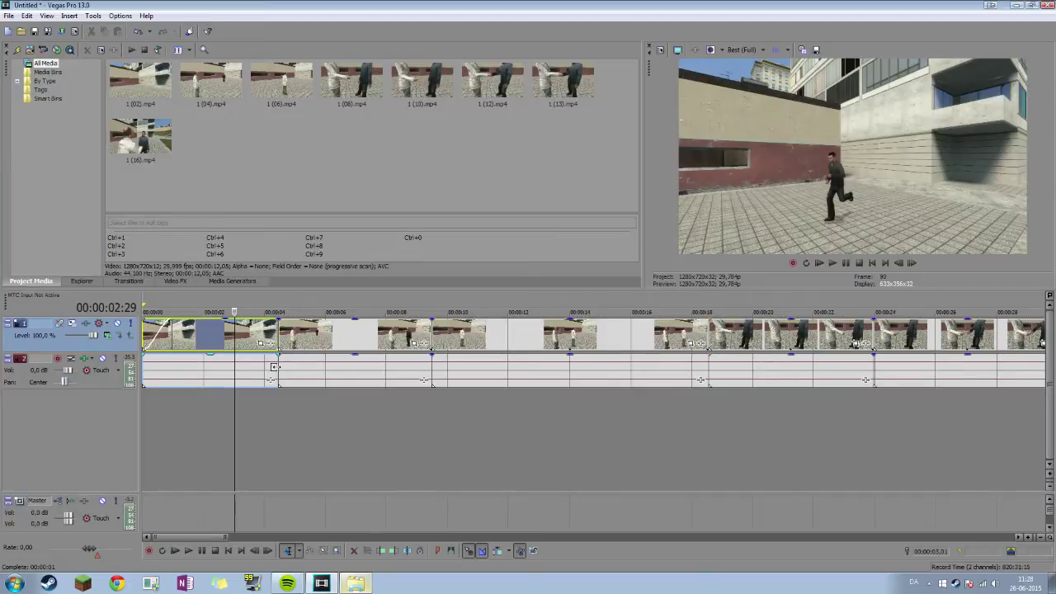
drag(274, 367, 234, 367)
drag(310, 374, 267, 372)
click(217, 405)
click(912, 264)
click(912, 264)
click(912, 265)
click(912, 265)
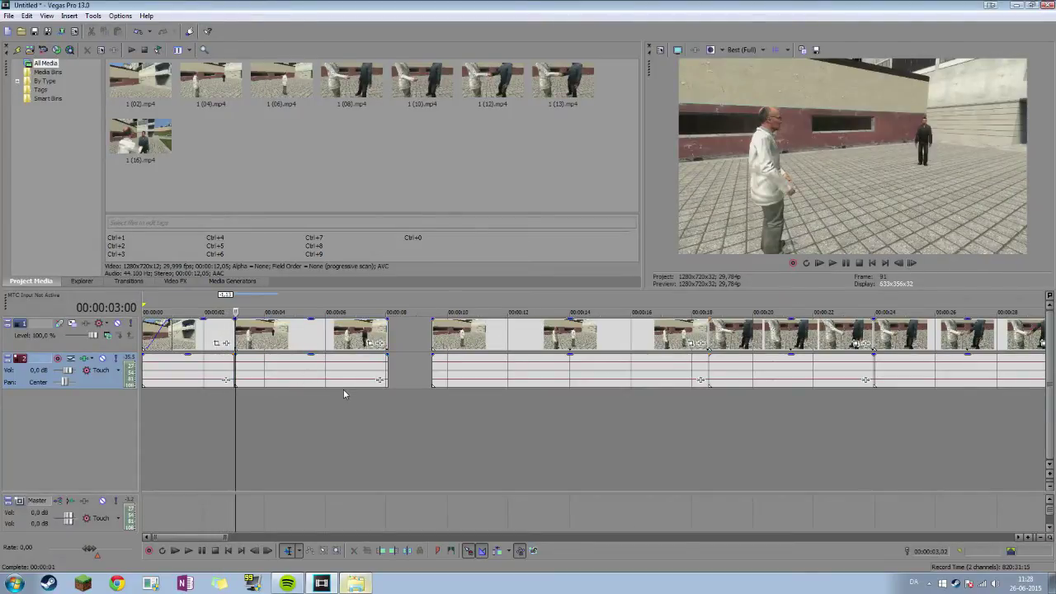
Restore the first clip's full length, retrim its end to about 3.2 seconds and place the second clip directly after it.
drag(276, 369, 342, 363)
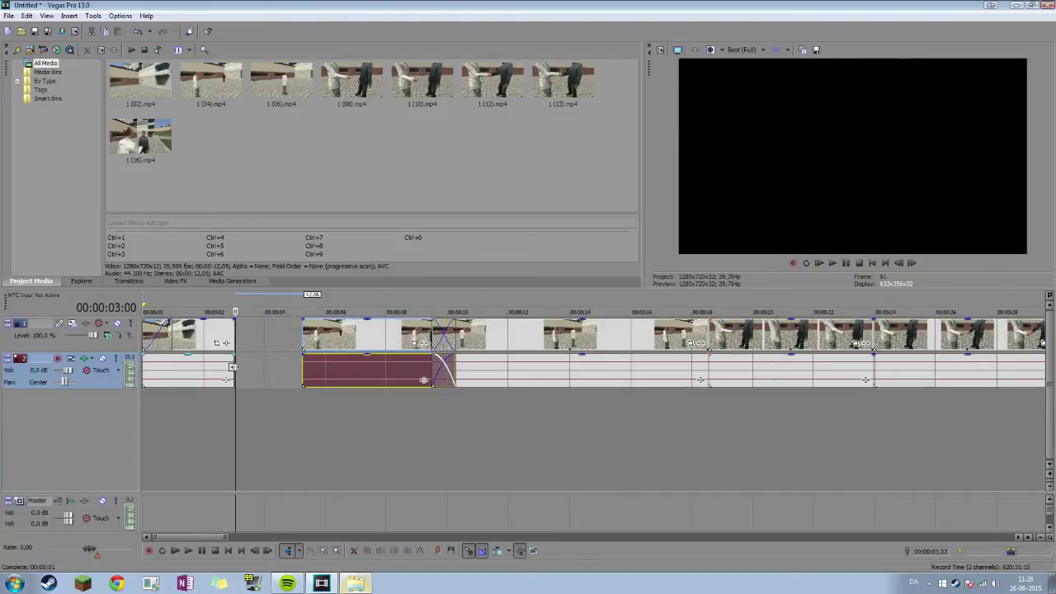
drag(234, 366, 278, 366)
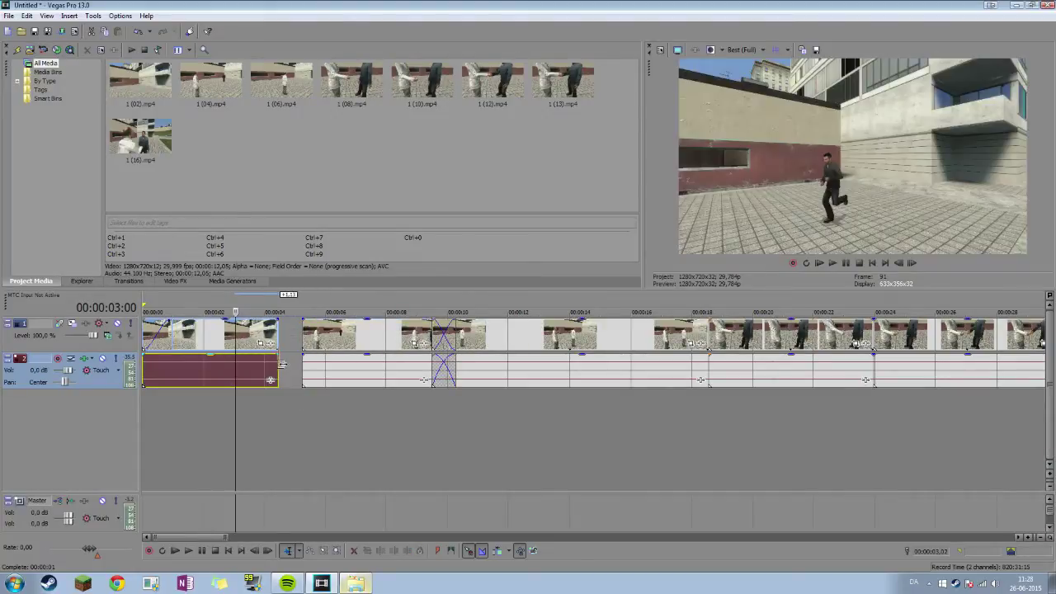
click(271, 429)
mouse_move(900, 263)
mouse_down()
mouse_move(918, 268)
mouse_move(901, 267)
mouse_up()
click(913, 265)
click(912, 265)
drag(278, 366, 239, 369)
drag(344, 377, 284, 379)
Trim the second clip's start to 00:00:03:17 and close the gap to the first clip, checking the cut in playback.
drag(913, 264, 913, 265)
click(899, 264)
click(900, 264)
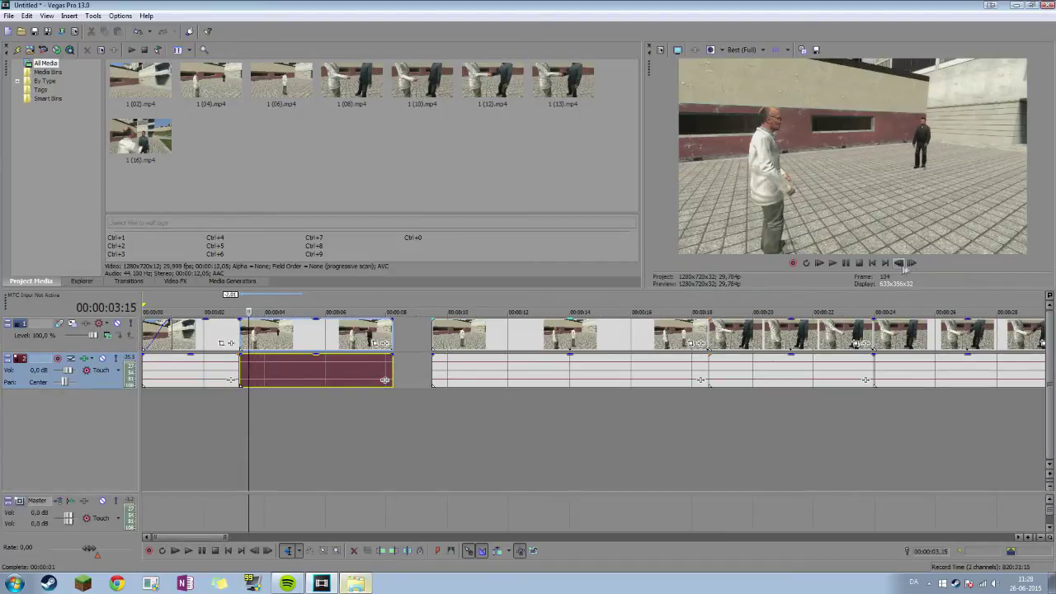
click(913, 263)
click(913, 264)
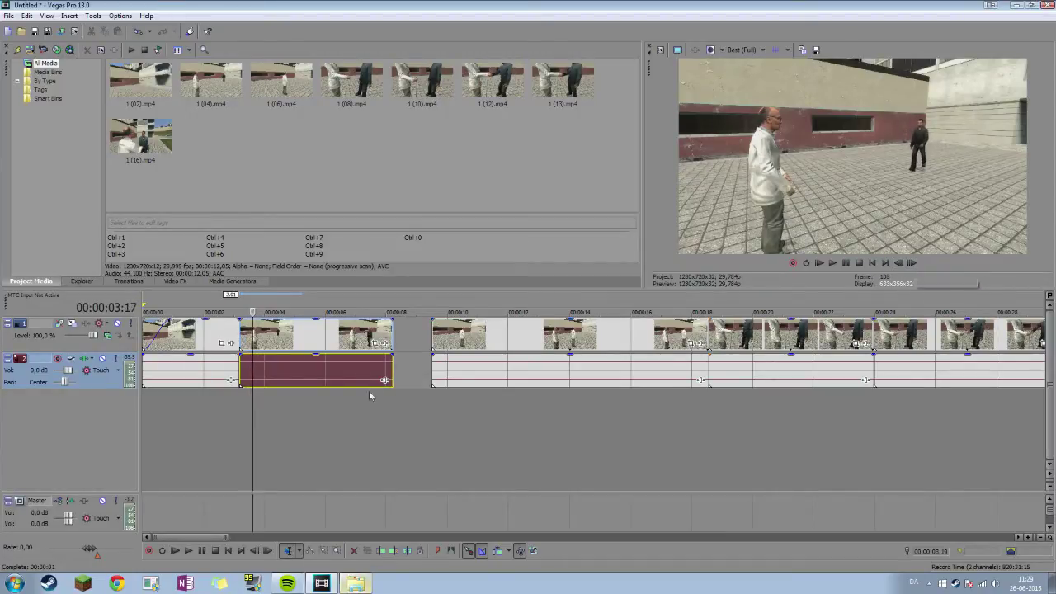
drag(241, 370, 254, 367)
click(226, 408)
key(space)
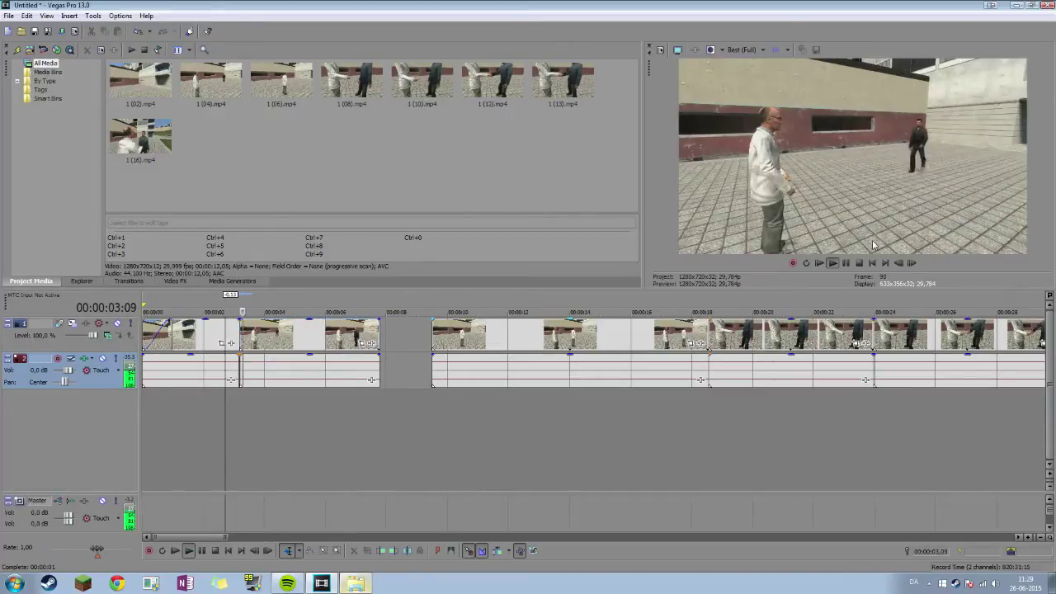
click(845, 264)
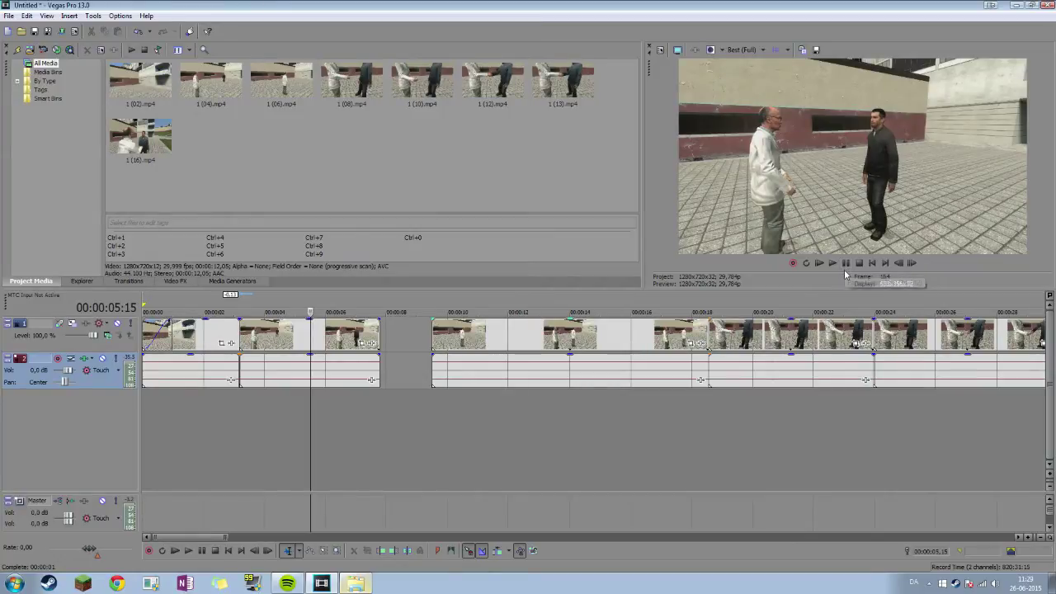
Trim the second clip's end to 00:00:05:16 and move the third clip directly against it, checking the frames around the cut.
click(848, 266)
click(898, 264)
click(902, 265)
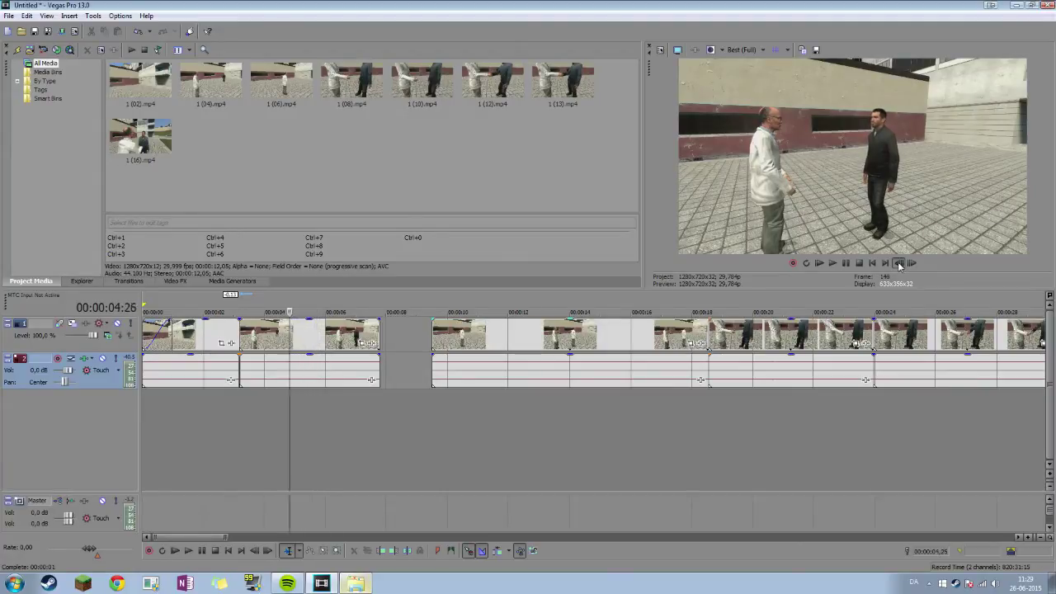
click(912, 264)
drag(912, 264, 913, 265)
drag(378, 373, 312, 375)
drag(467, 373, 355, 373)
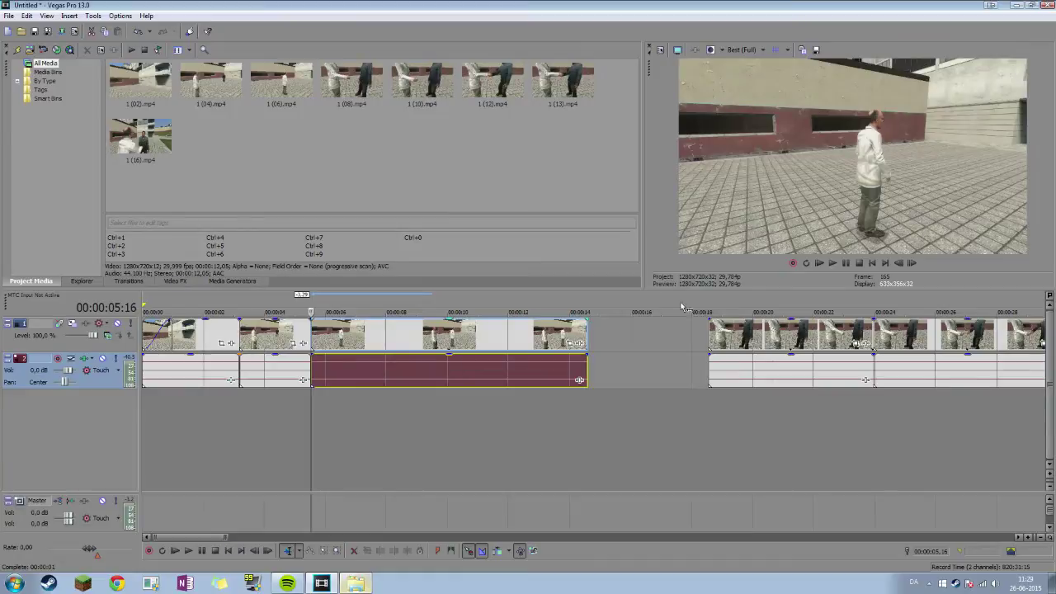
click(833, 263)
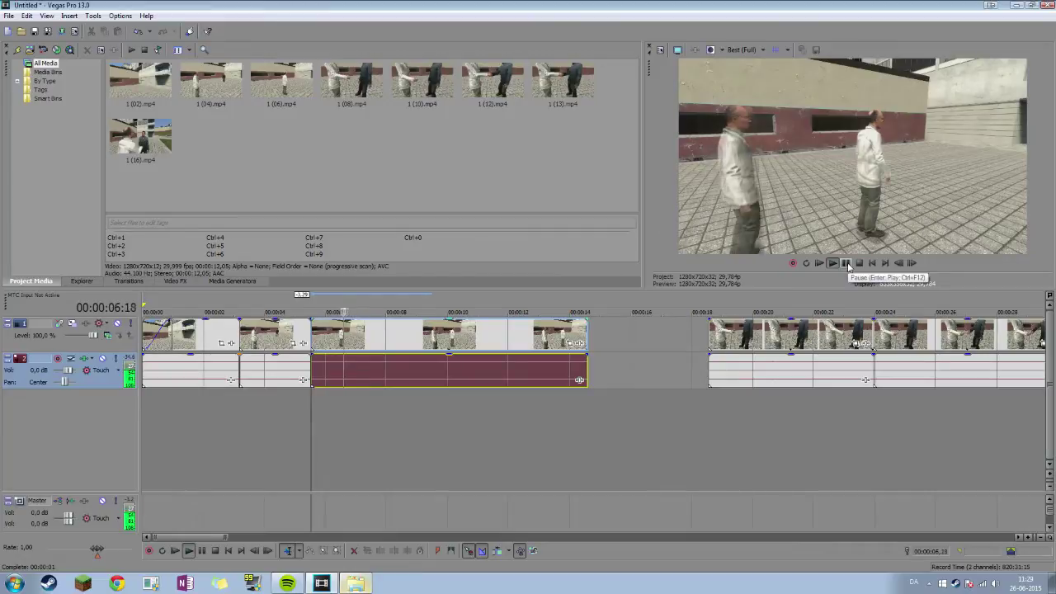
click(903, 263)
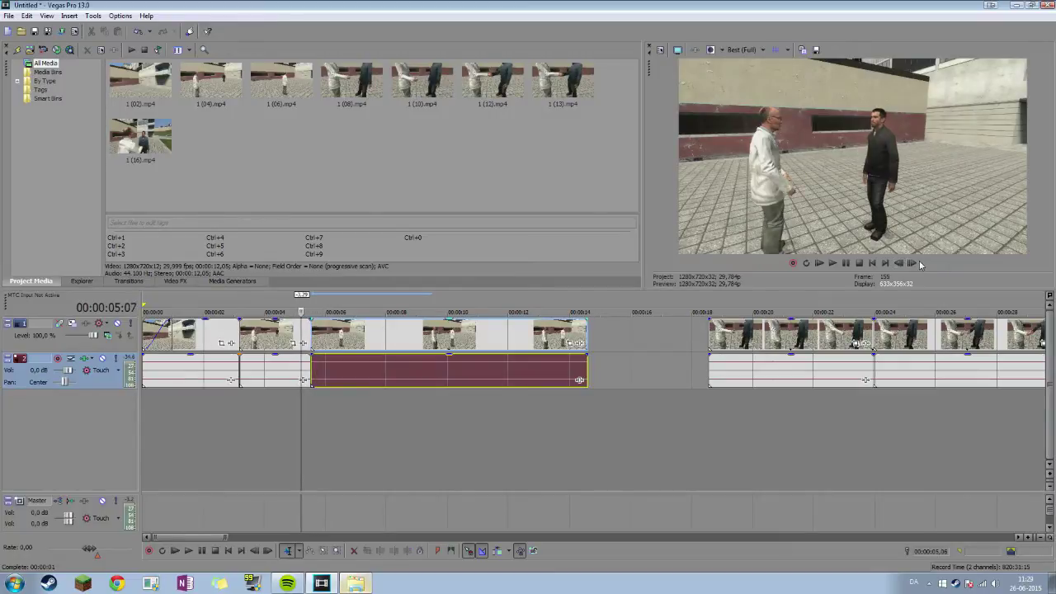
click(911, 263)
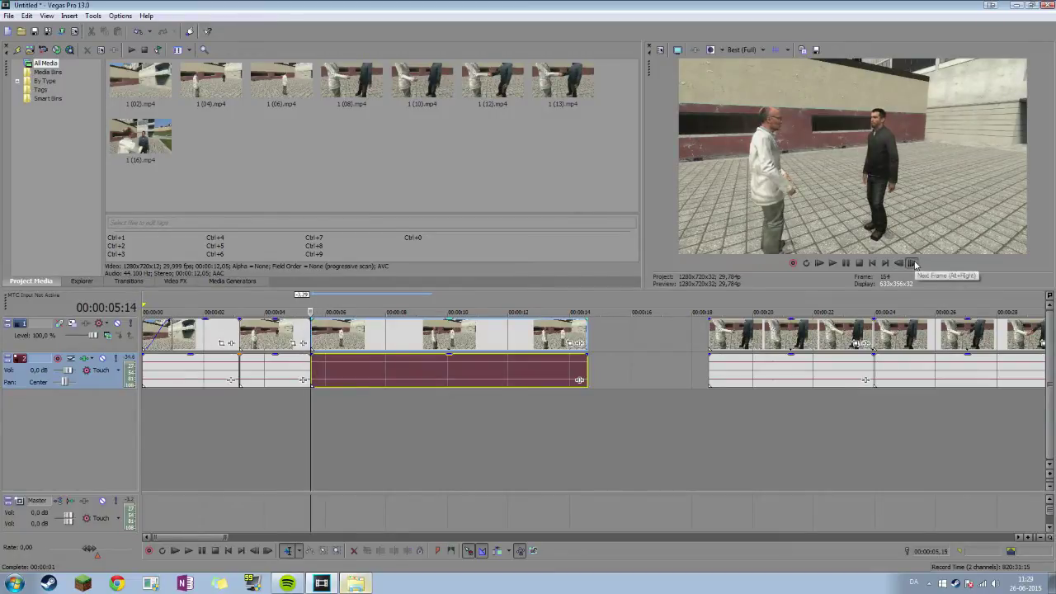
Insert a video track above the existing one and move the third clip's video onto it, with its audio on a separate track.
right_click(587, 335)
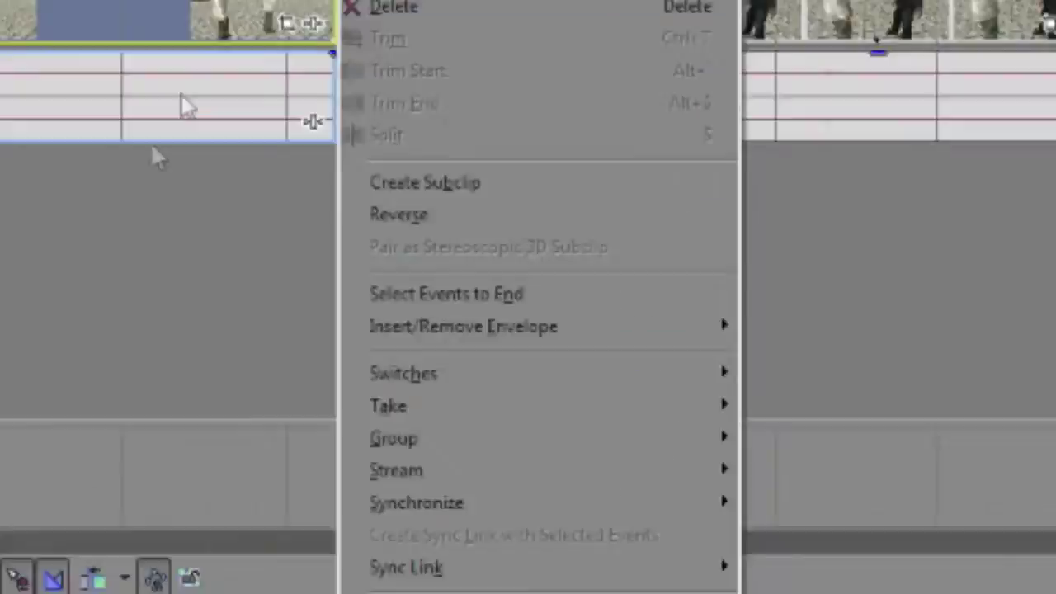
click(508, 417)
right_click(624, 346)
click(506, 276)
drag(369, 370, 368, 338)
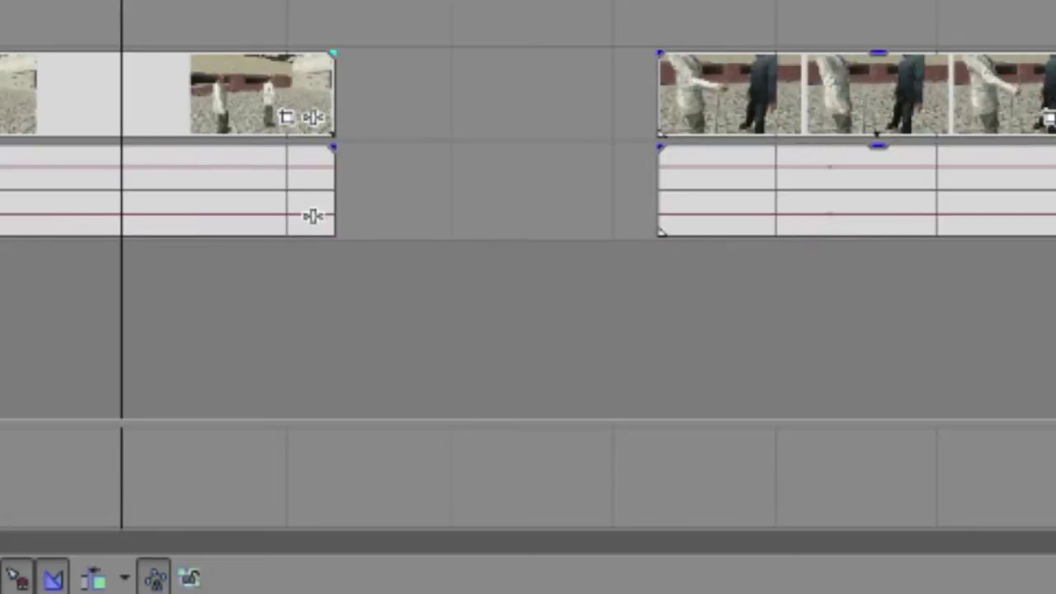
drag(350, 404, 341, 424)
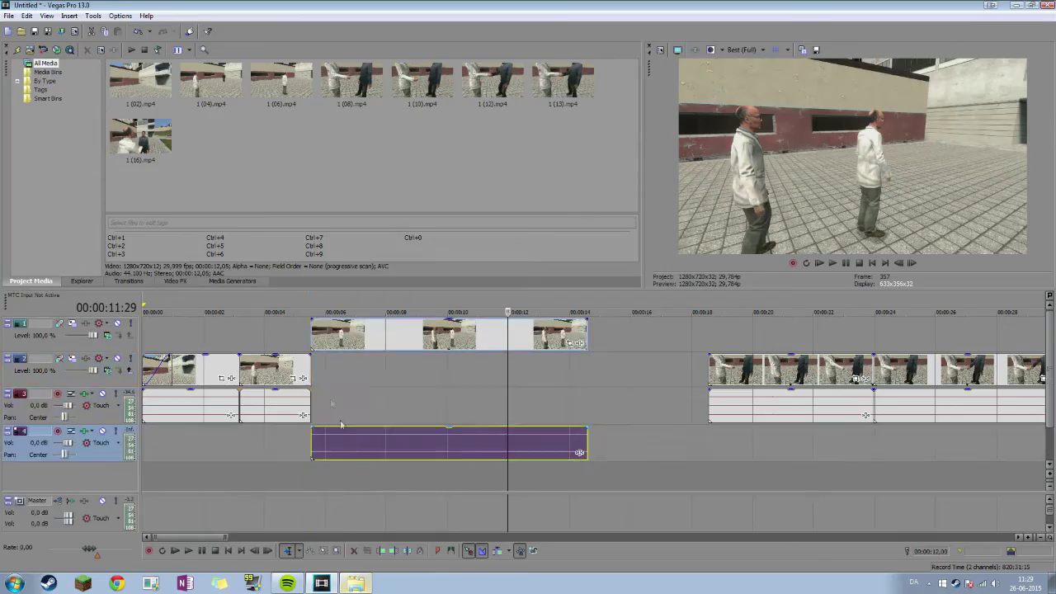
Extend the second clip's end about 2 seconds beneath the third clip and insert another video track on top.
drag(309, 376, 378, 376)
click(312, 334)
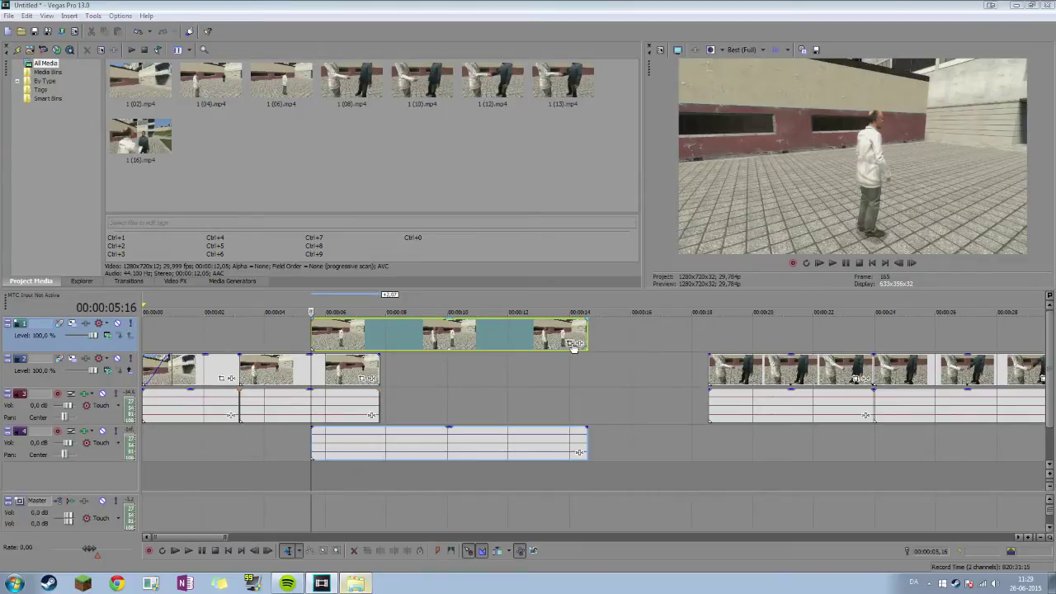
right_click(622, 338)
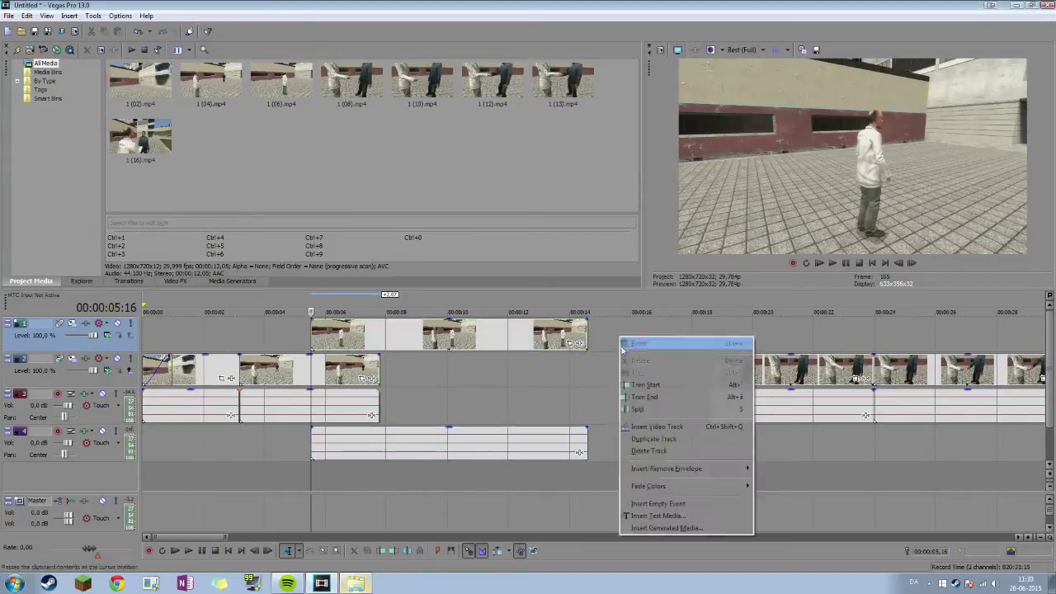
click(656, 427)
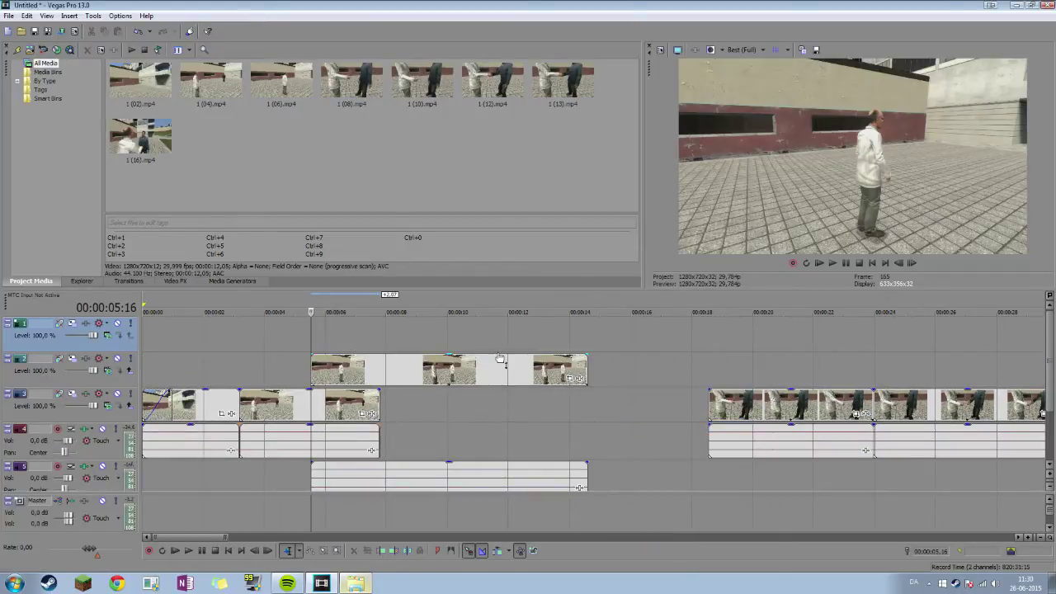
Examine the overlap of the second and third clips frame by frame up to 00:00:07:07.
click(912, 263)
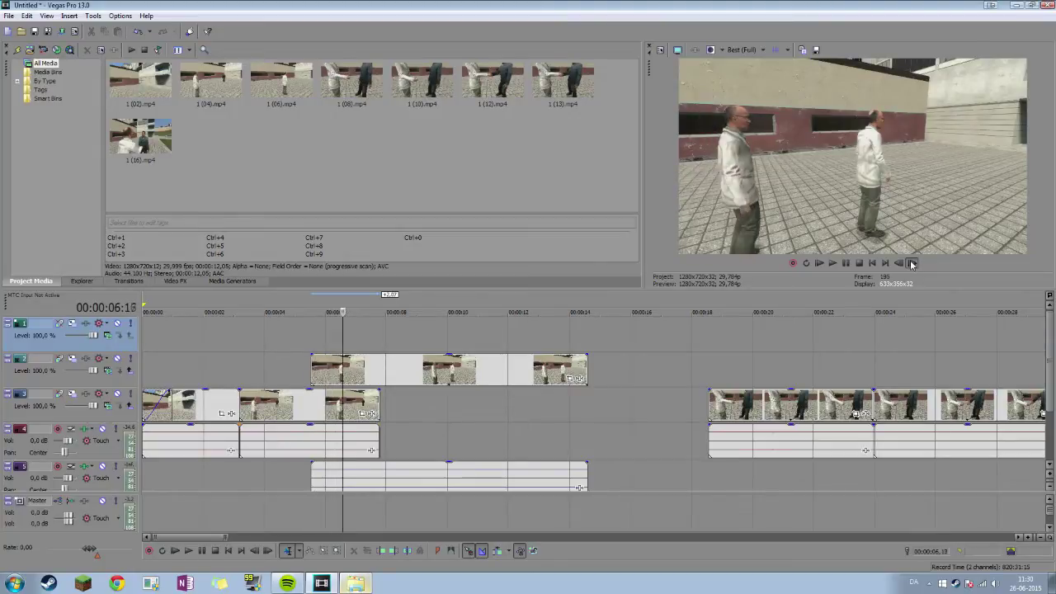
click(912, 264)
click(912, 264)
click(912, 264)
click(912, 265)
click(912, 264)
click(912, 264)
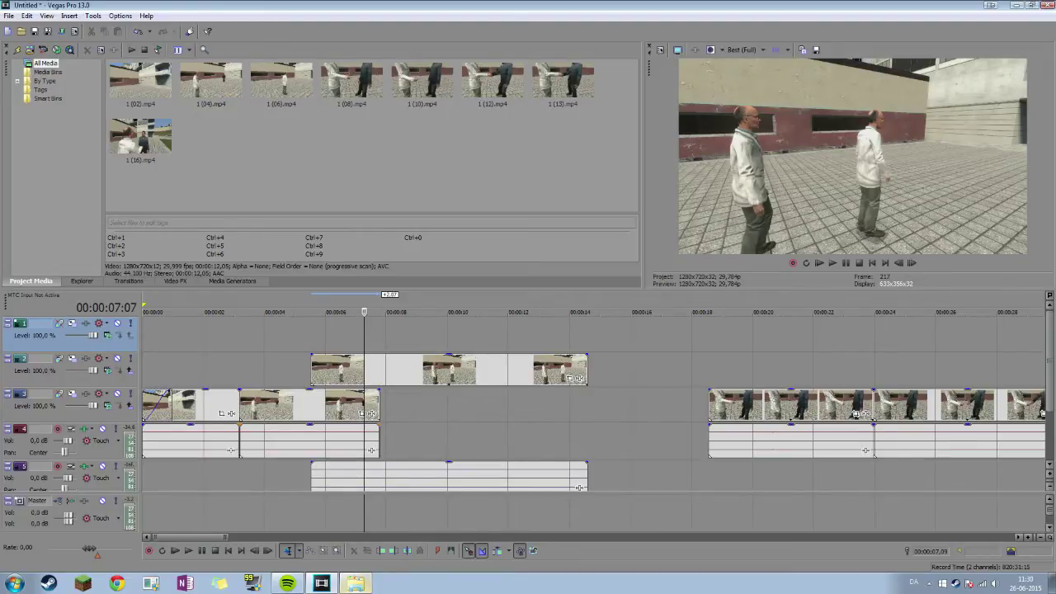
Mask the third clip with a rectangle over the left third of its frame, centred at about X 194, Y 365, from its first frame.
drag(0, 2, 666, 26)
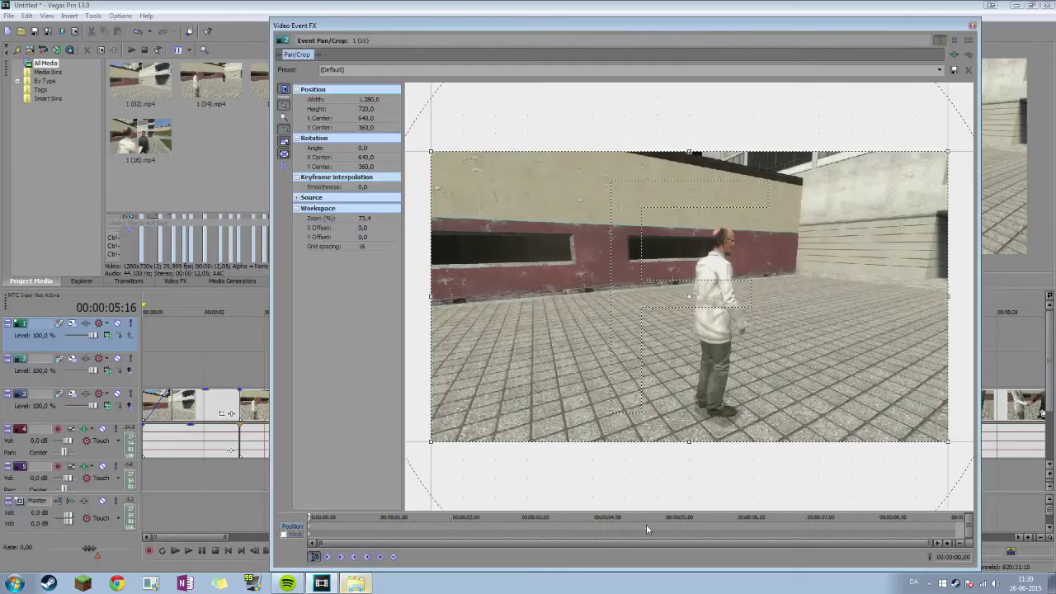
click(648, 520)
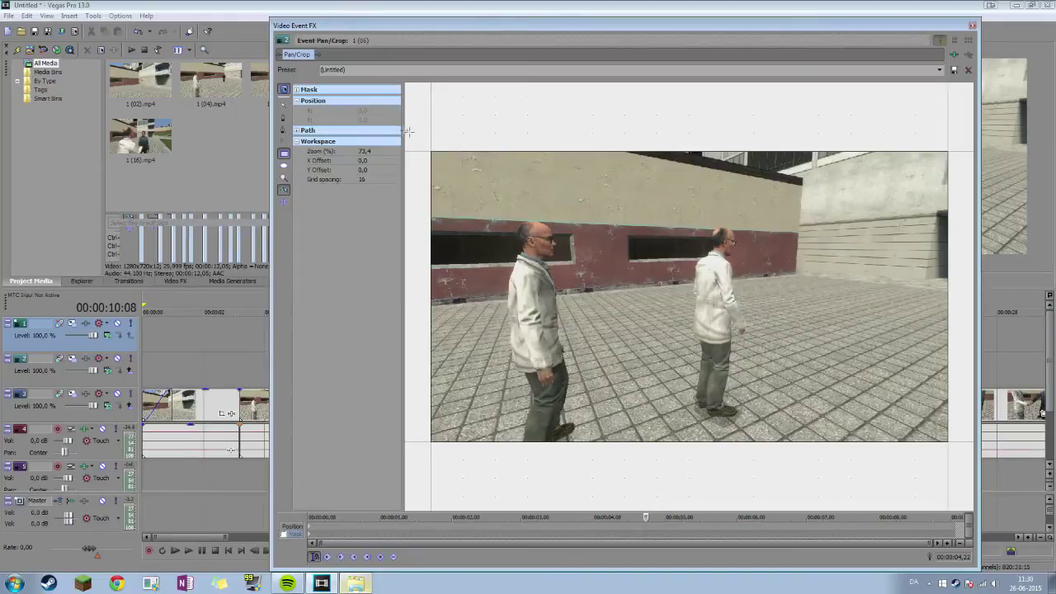
drag(418, 132, 601, 465)
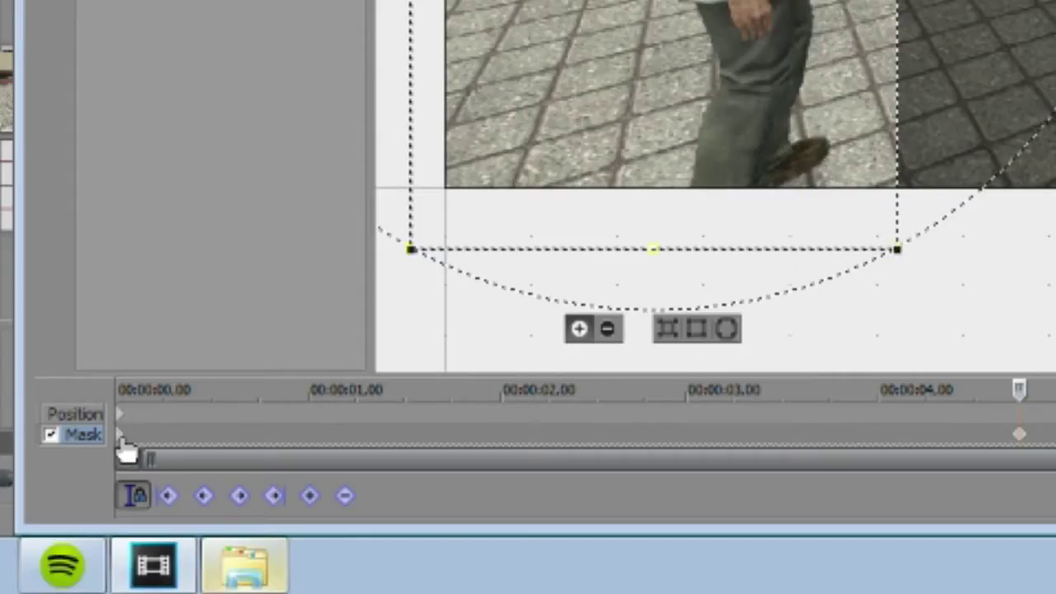
click(122, 441)
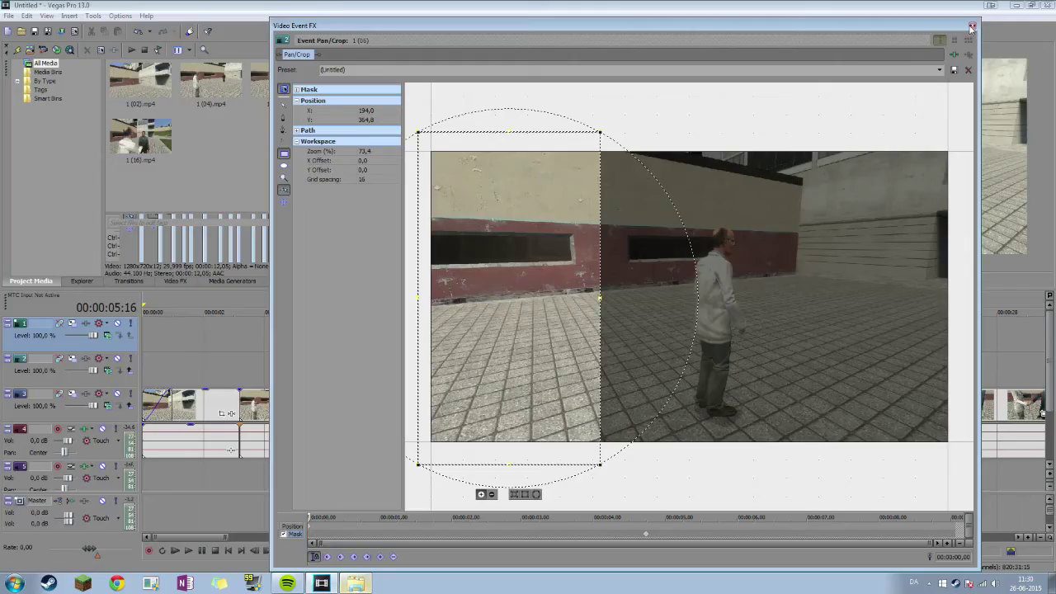
click(970, 25)
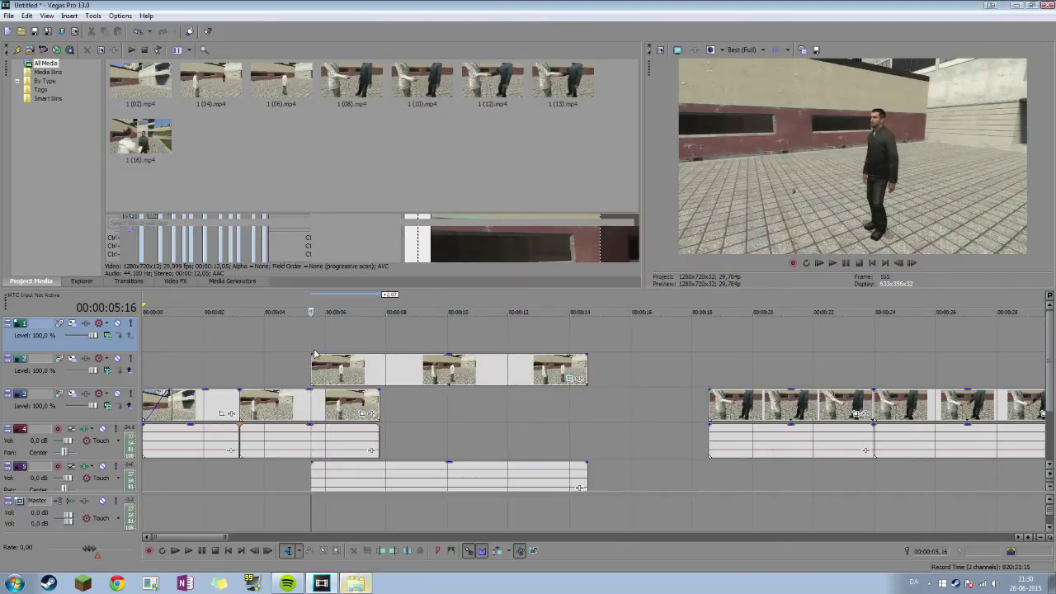
Widen the third clip's mask slightly to the right, centring it at about X 205, and play the composite.
click(573, 379)
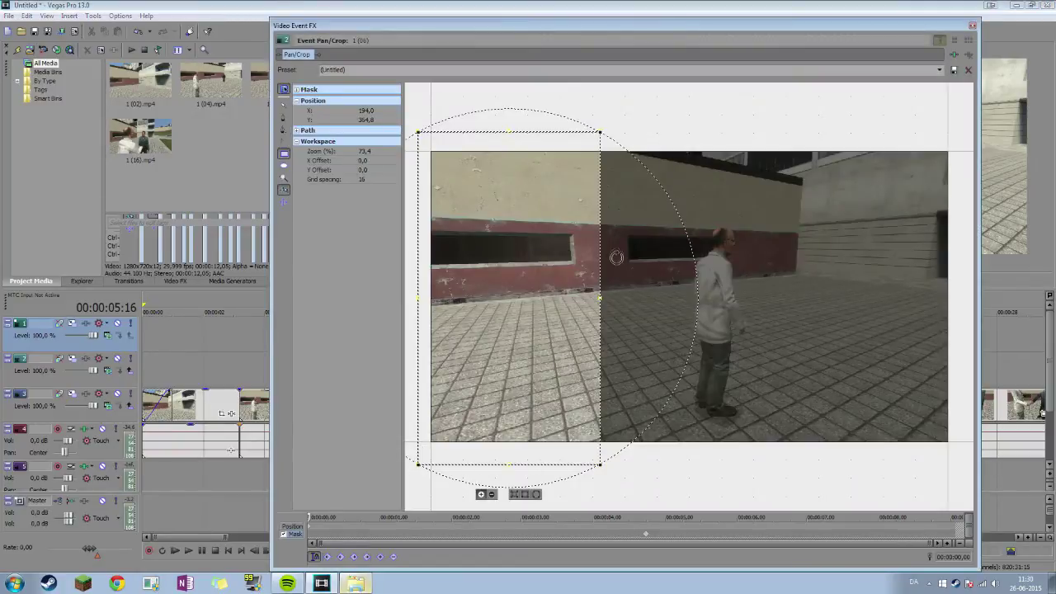
drag(600, 299, 609, 299)
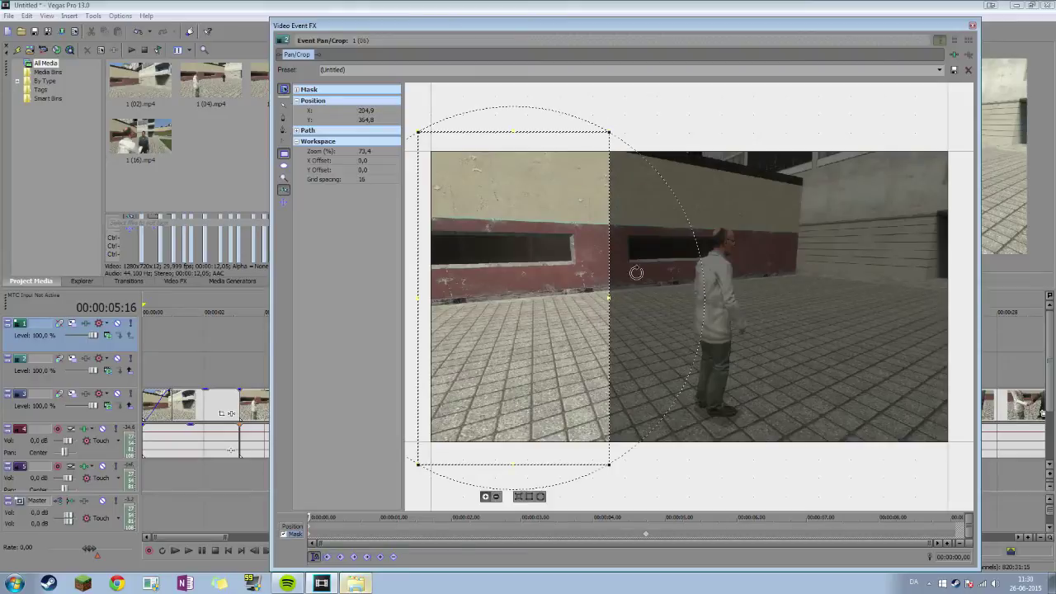
click(972, 26)
click(266, 373)
key(space)
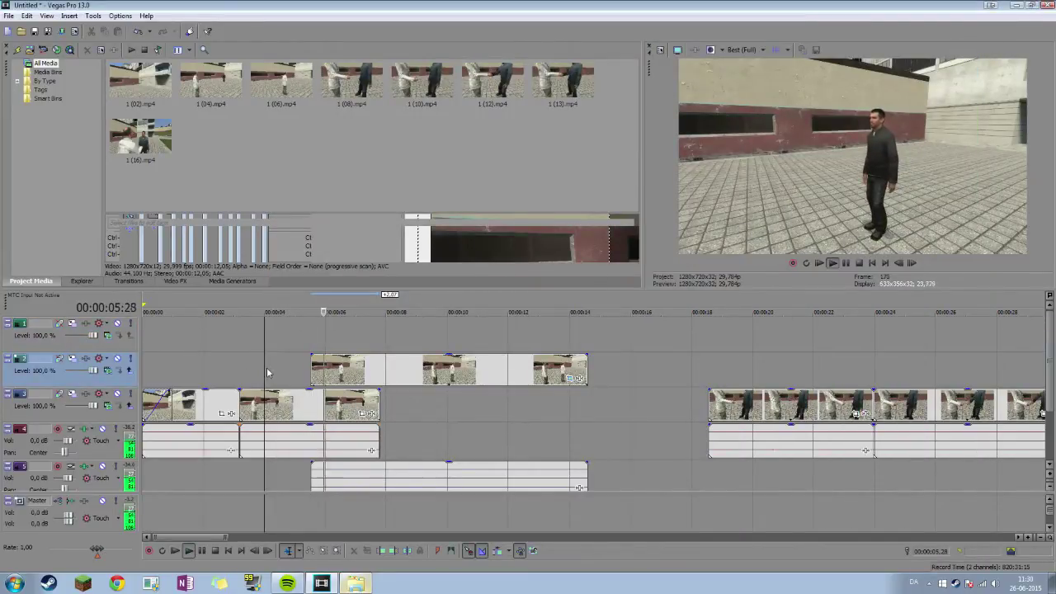
key(space)
Move the masked third clip to start together with the second clip and play the overlap back to check it.
click(247, 360)
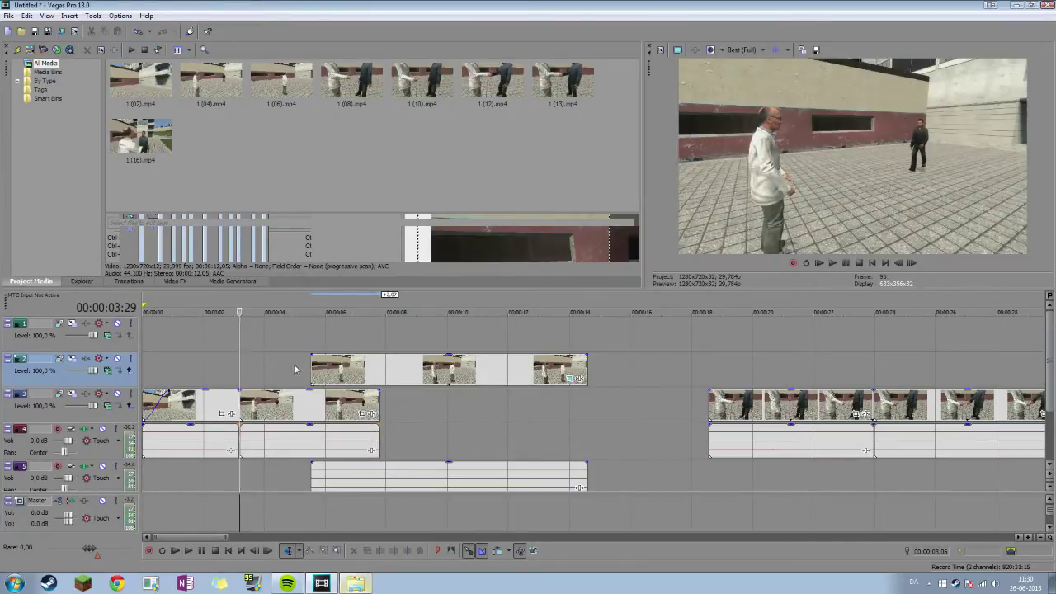
drag(333, 371, 262, 380)
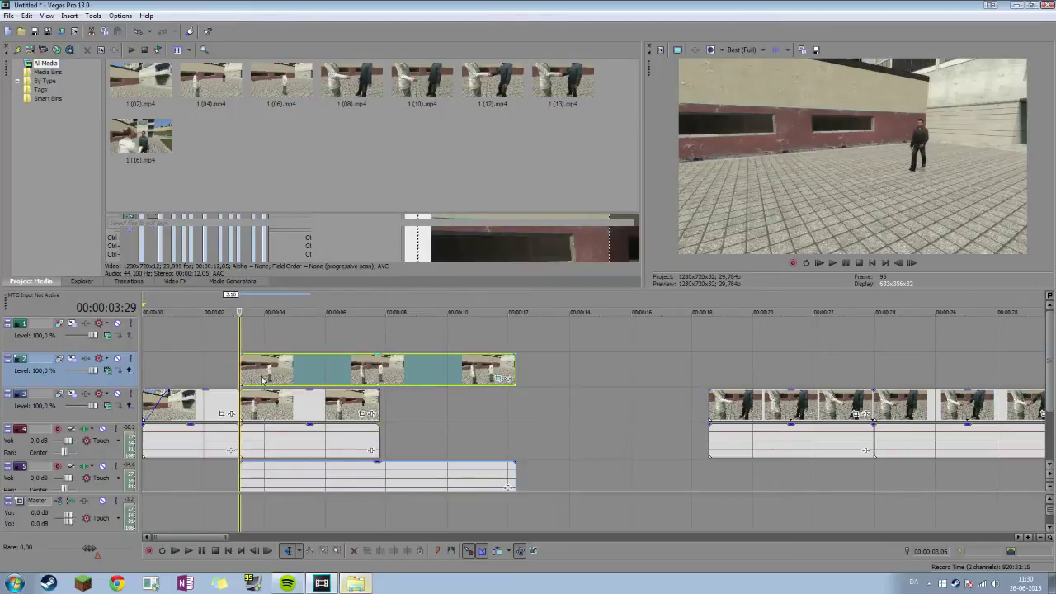
click(232, 339)
key(space)
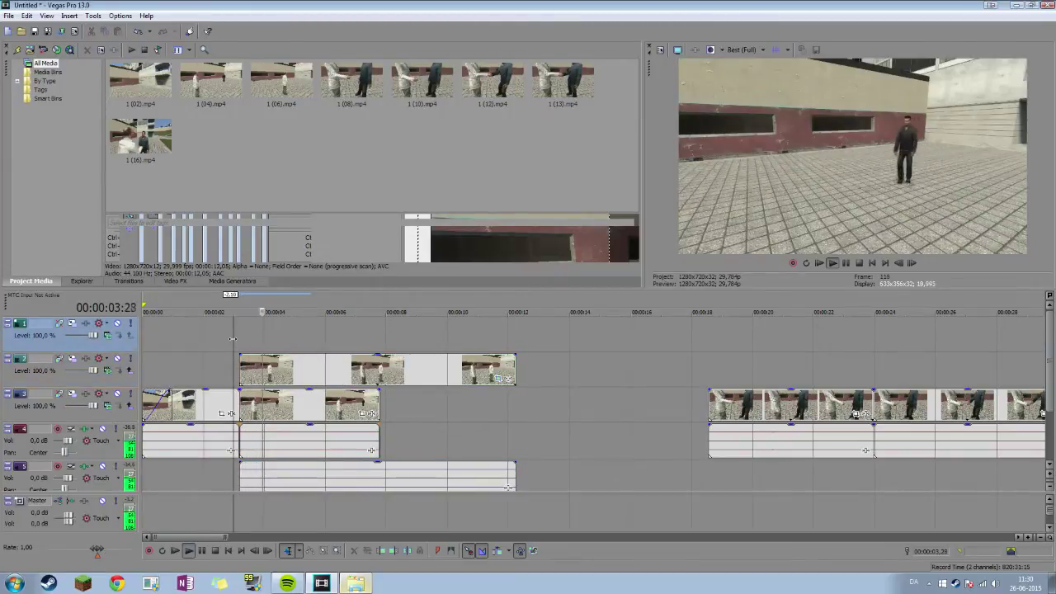
click(847, 263)
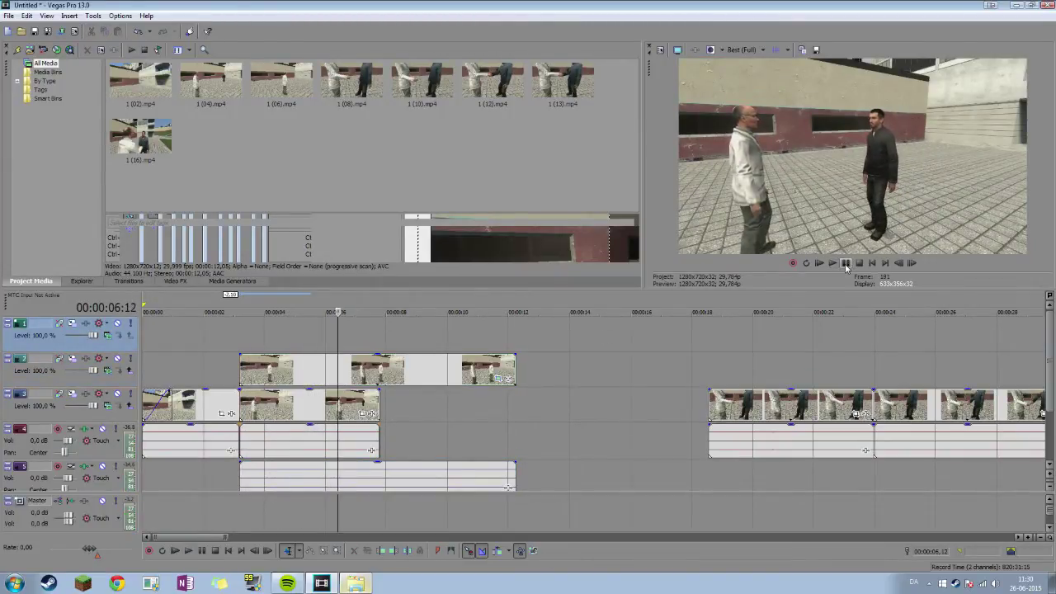
drag(899, 265, 914, 267)
click(914, 266)
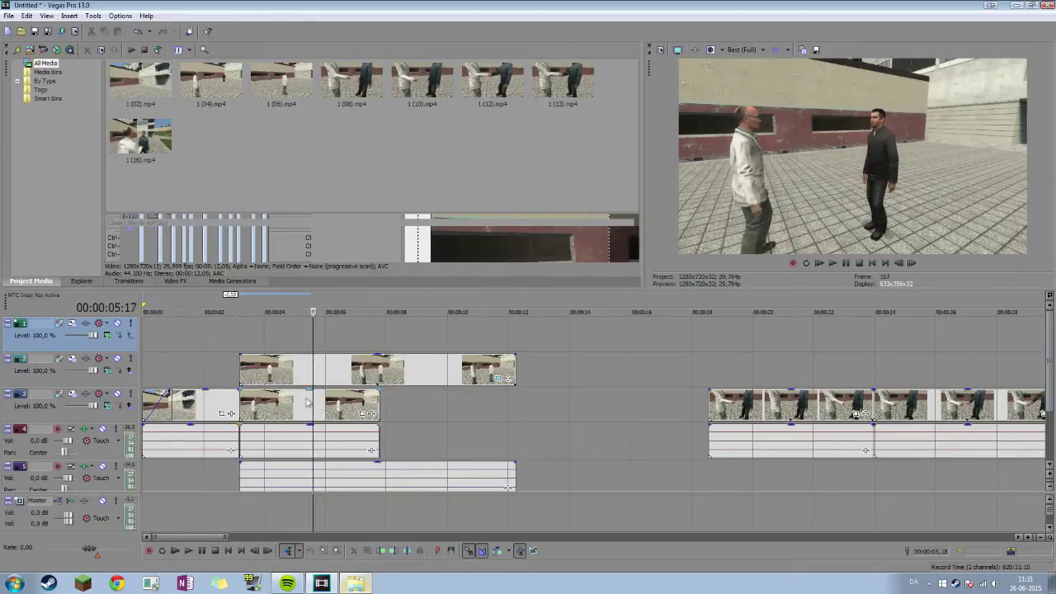
Split the second and third clips at 00:00:05:17 and delete everything after the split.
click(312, 407)
key(s)
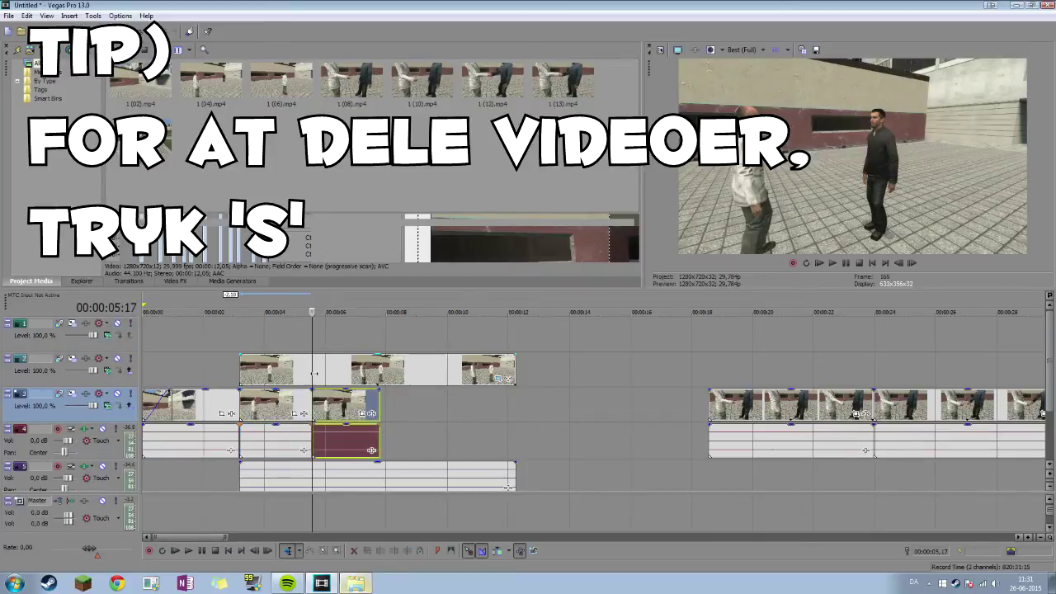
click(313, 378)
key(s)
click(320, 472)
key(Delete)
click(322, 434)
key(Delete)
Move the fourth clip directly against the end of the second clip and play across the cut.
drag(730, 414, 353, 407)
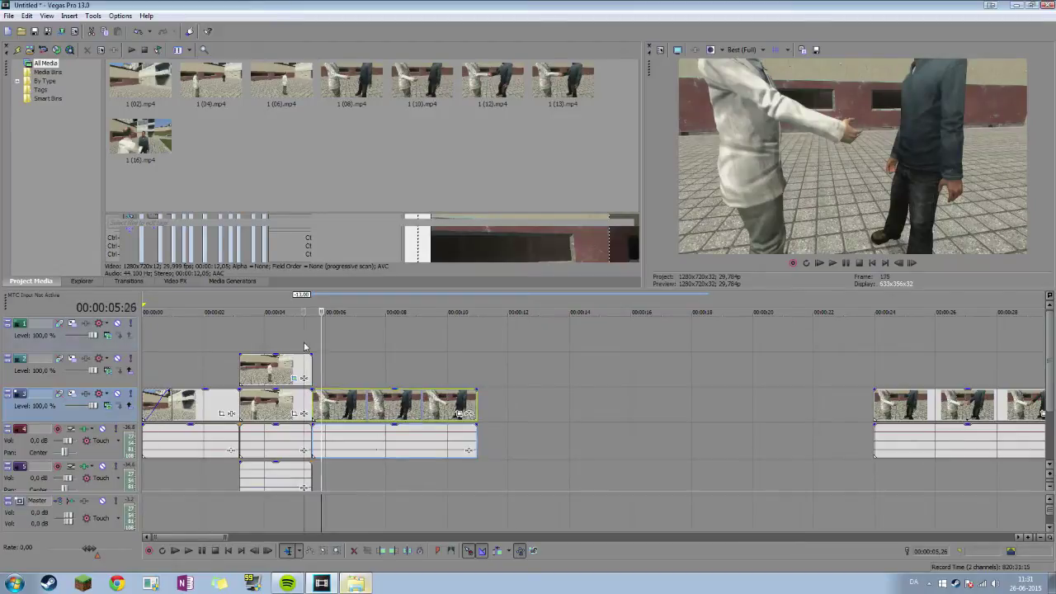
click(304, 344)
key(space)
click(848, 263)
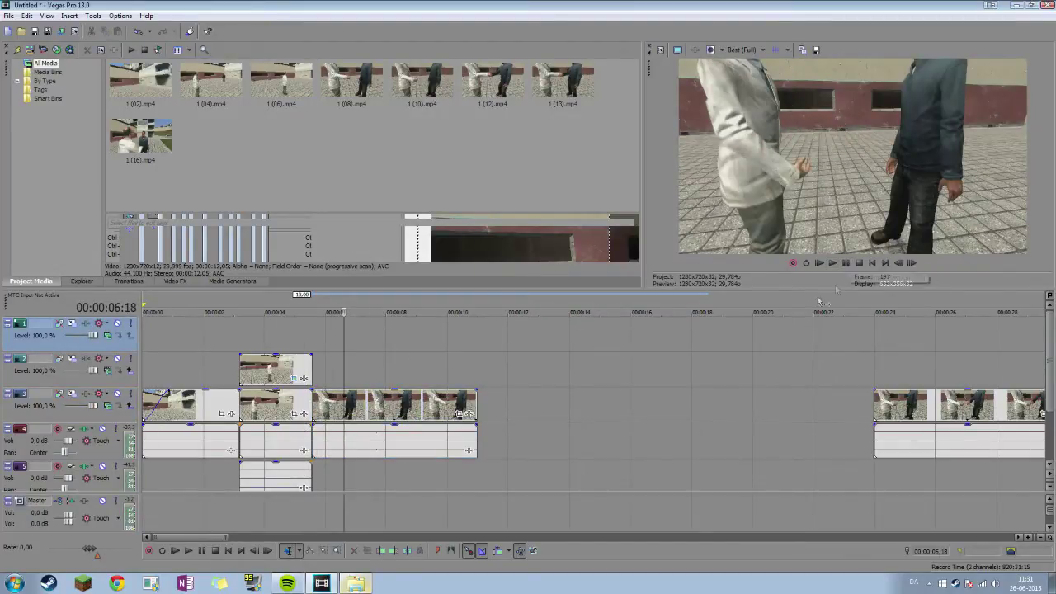
Move the fifth clip's video onto the top track over the fourth clip and its audio onto the lower audio track.
drag(937, 413, 367, 343)
drag(493, 442, 487, 487)
click(307, 335)
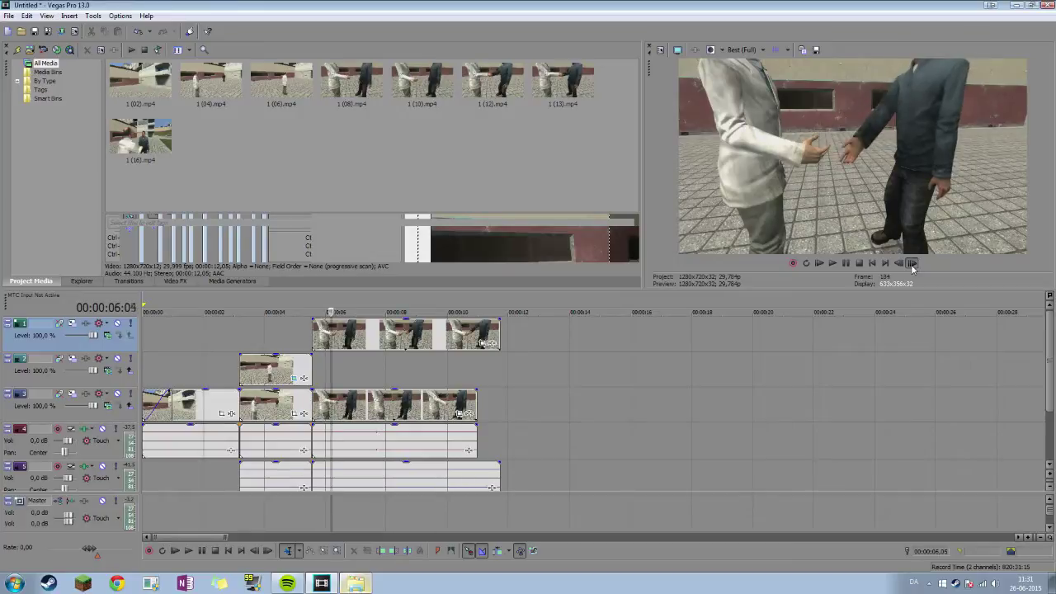
drag(423, 333, 472, 333)
click(312, 330)
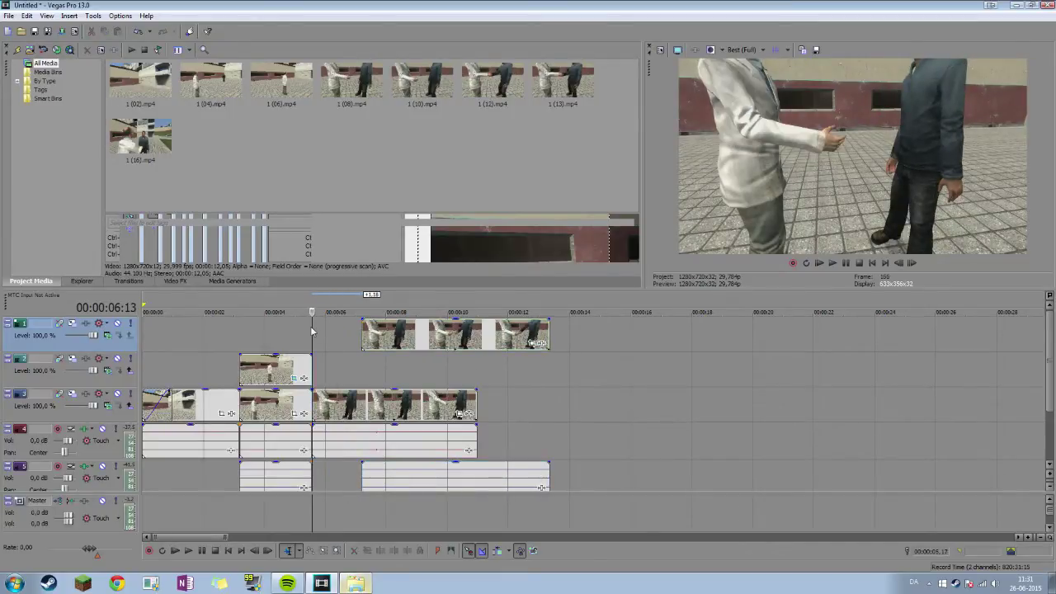
Examine the fourth clip's arm movement frame by frame up to the overlap with the fifth clip at 00:00:07:13.
click(900, 265)
click(912, 265)
click(913, 266)
click(913, 267)
click(899, 262)
click(899, 263)
click(899, 262)
click(899, 263)
click(899, 262)
click(912, 262)
click(912, 263)
click(912, 262)
click(912, 262)
click(912, 262)
click(912, 262)
click(912, 262)
click(912, 263)
click(911, 263)
click(912, 262)
click(912, 262)
click(912, 262)
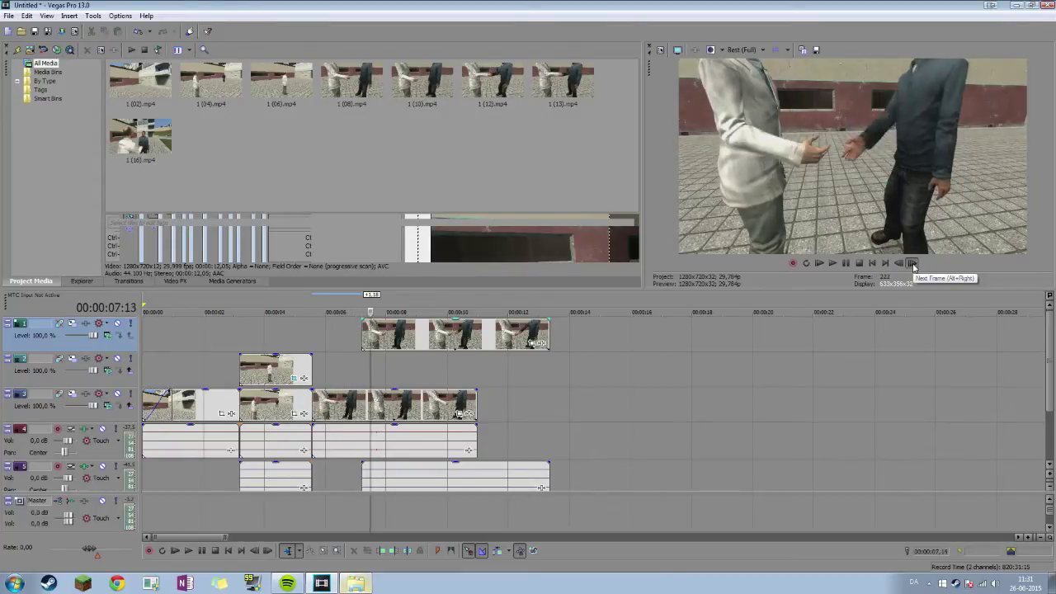
click(912, 263)
Move the fifth clip clear of the fourth, to about 00:00:14, and examine the fourth clip's frames up to 00:00:10:06.
drag(443, 335, 651, 334)
click(912, 263)
click(912, 263)
click(912, 262)
click(912, 263)
click(912, 263)
click(912, 262)
click(912, 263)
click(912, 262)
click(912, 263)
click(912, 263)
click(912, 262)
click(912, 262)
click(912, 262)
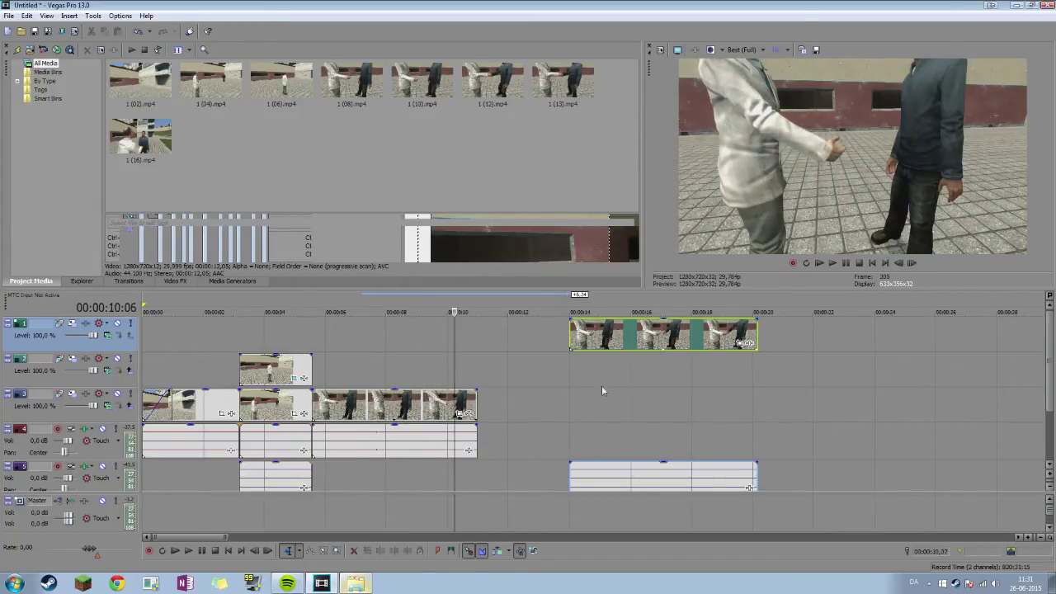
Examine the fourth clip frame by frame back to 00:00:08:18 for the moment before the white-coated character raises his arm.
click(899, 263)
click(899, 263)
click(899, 262)
click(899, 263)
click(898, 263)
click(899, 262)
click(900, 263)
click(900, 263)
click(912, 262)
click(912, 263)
click(912, 262)
click(911, 262)
click(912, 263)
click(912, 262)
click(912, 262)
click(912, 262)
click(899, 262)
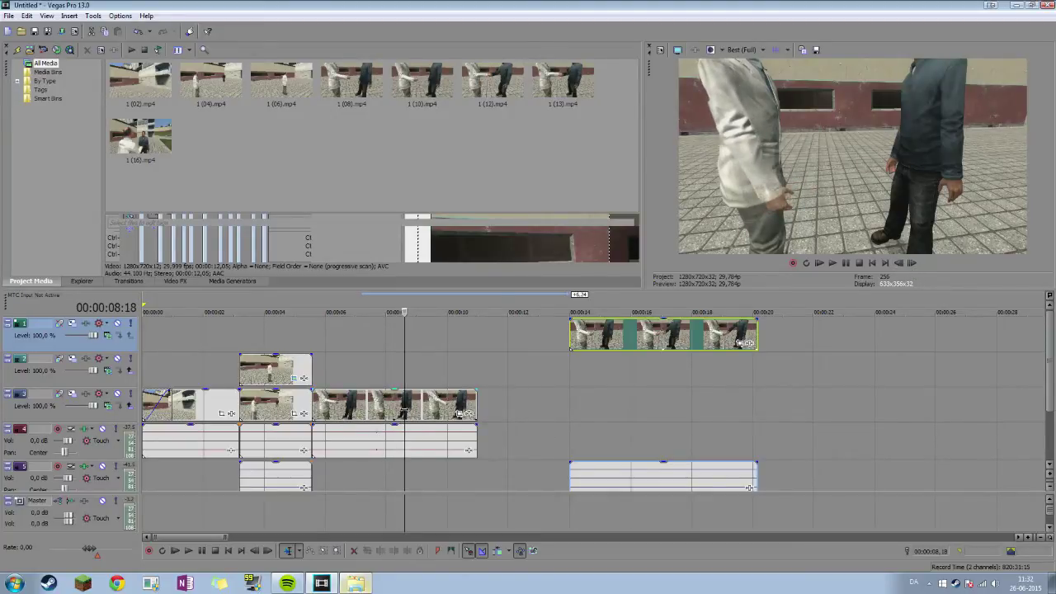
Split the fourth clip at 00:00:08:18, delete the part before it, and move the remainder against the second clip's end.
click(404, 409)
key(s)
click(385, 407)
key(Delete)
drag(418, 406, 327, 407)
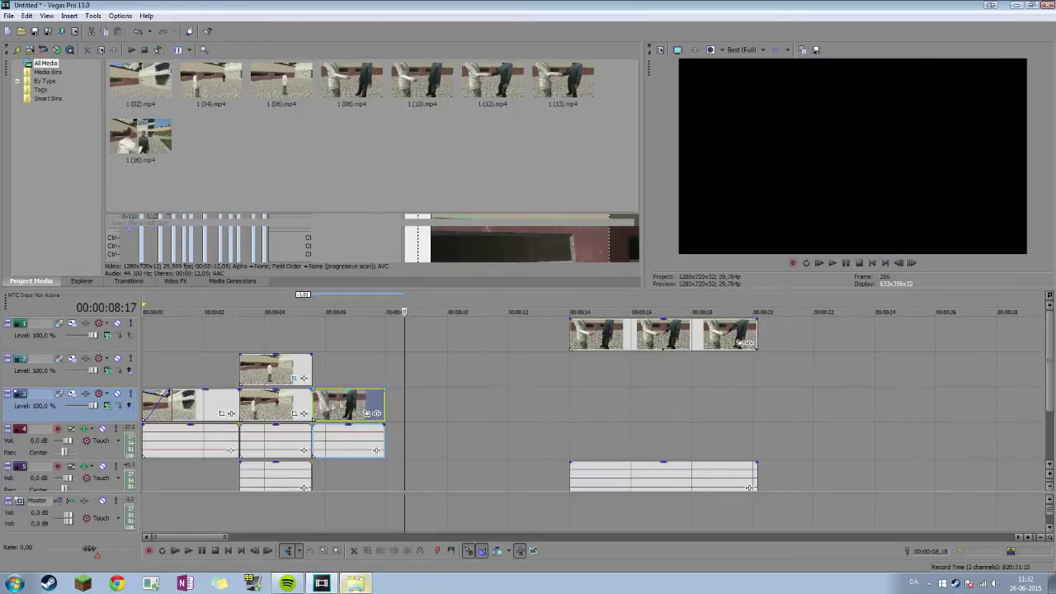
Move the fifth clip back over the fourth clip's start and play it through, checking individual frames around 00:00:10:04.
drag(625, 330, 359, 337)
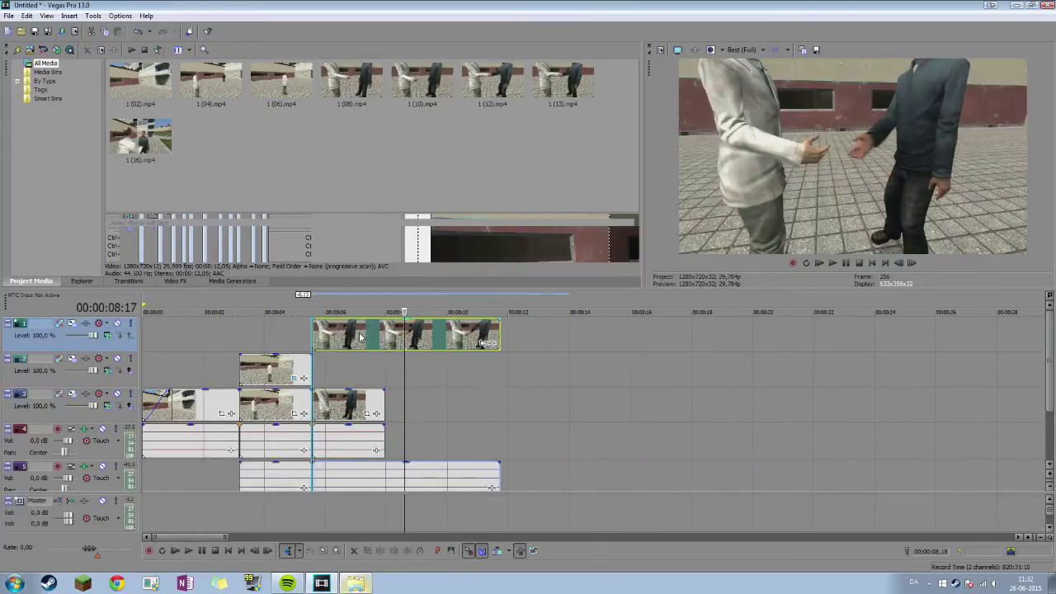
click(312, 345)
key(space)
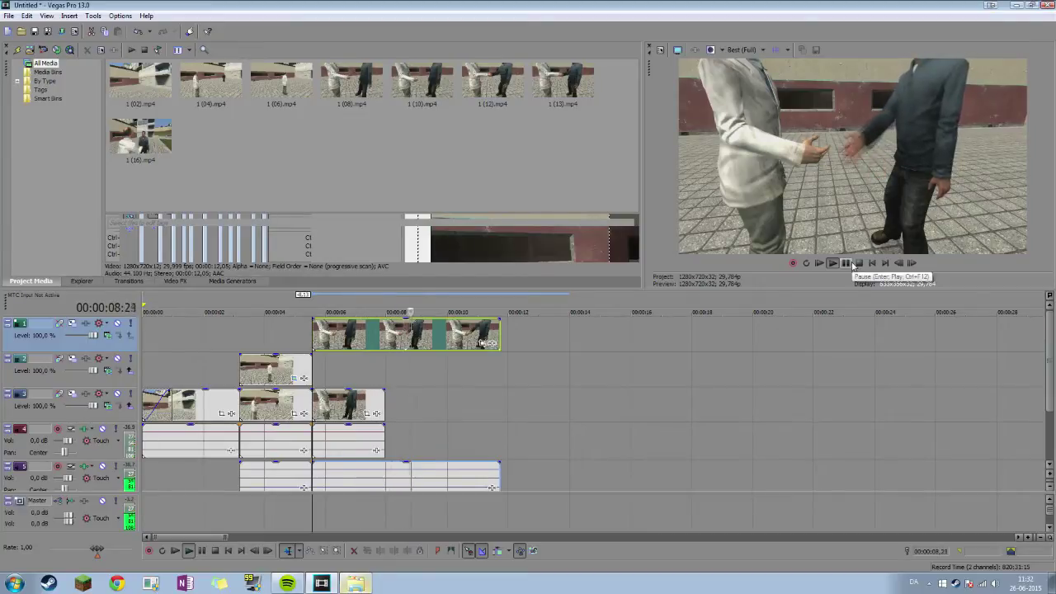
click(853, 265)
click(912, 263)
click(912, 264)
click(914, 266)
drag(915, 268, 900, 266)
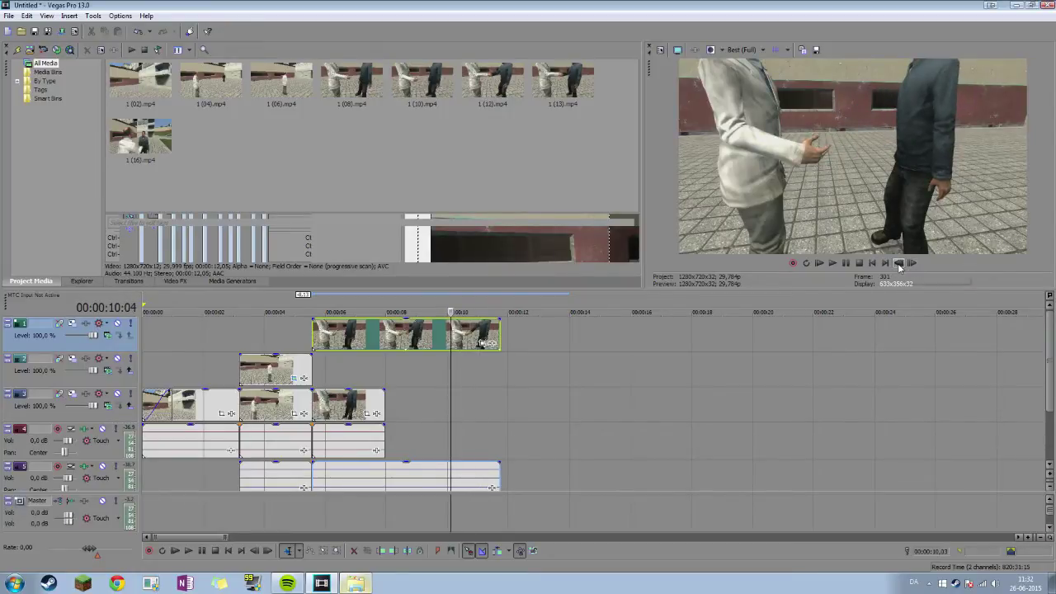
Trim the fifth clip to span exactly the fourth clip beneath it and check the overlap's frames.
mouse_move(315, 334)
mouse_down()
mouse_move(453, 335)
mouse_move(313, 328)
mouse_up()
key(space)
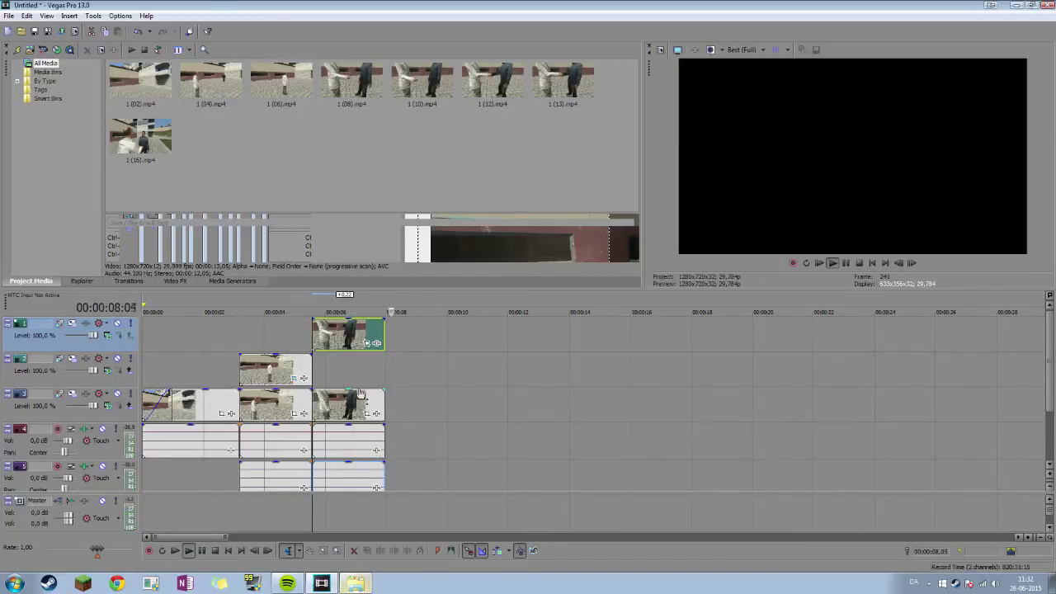
key(space)
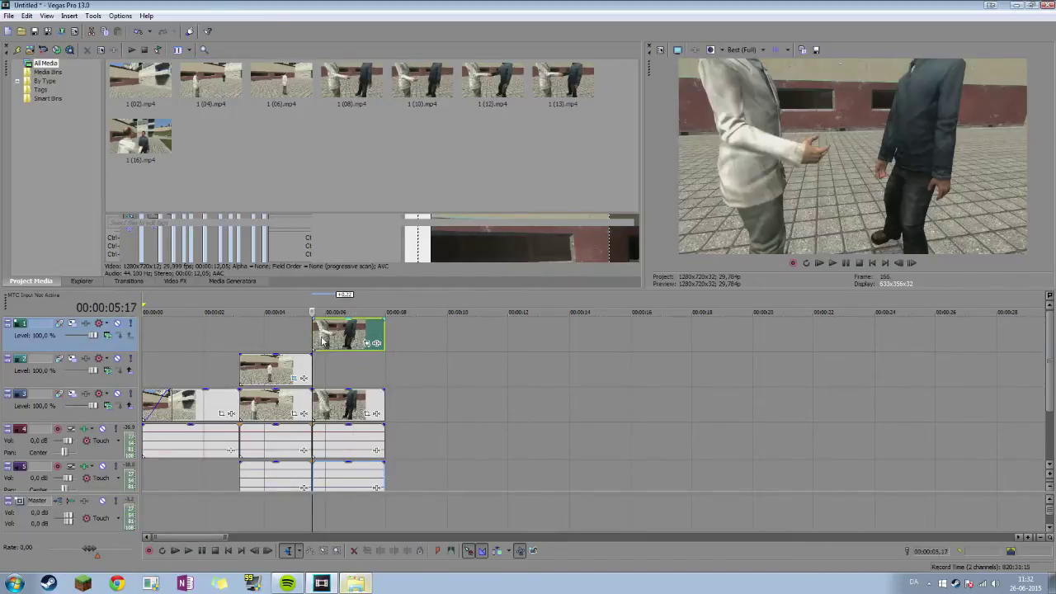
click(380, 364)
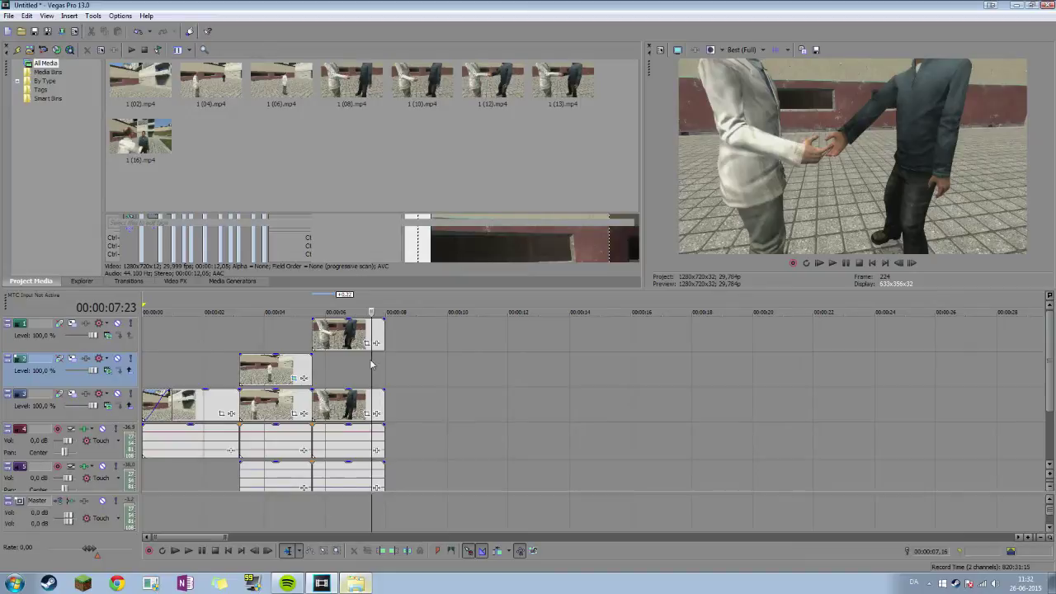
click(915, 264)
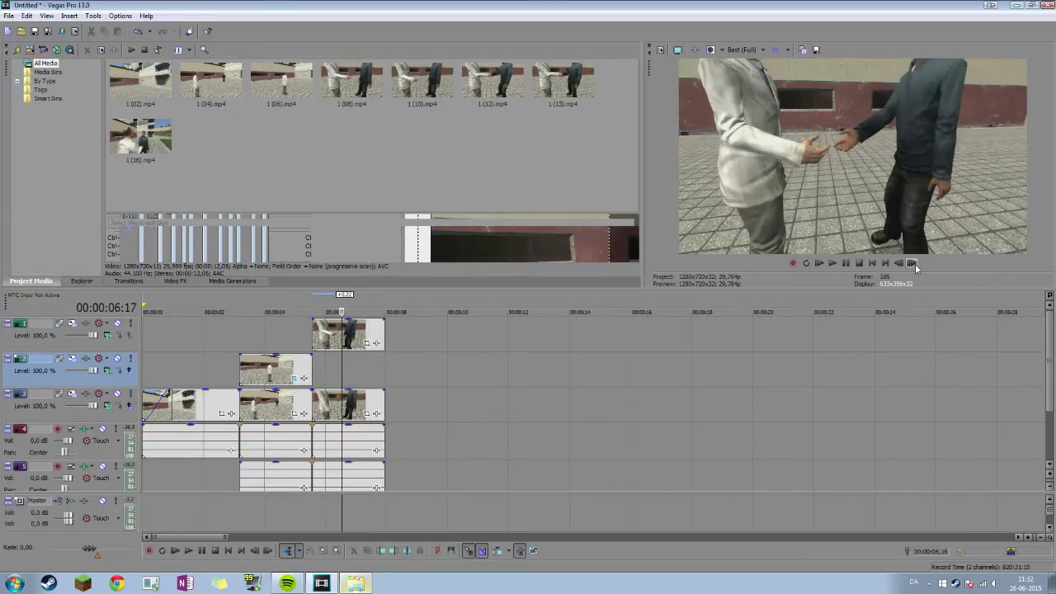
drag(915, 264, 915, 264)
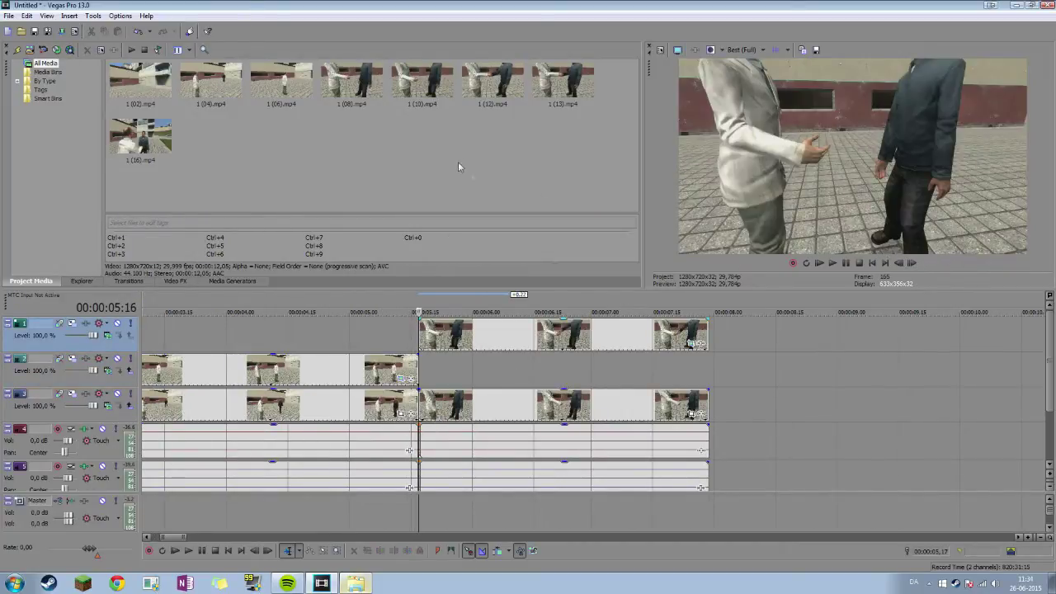
drag(913, 263, 900, 262)
Move the fifth clip aside and play the fourth clip on its own.
drag(498, 336, 818, 336)
key(space)
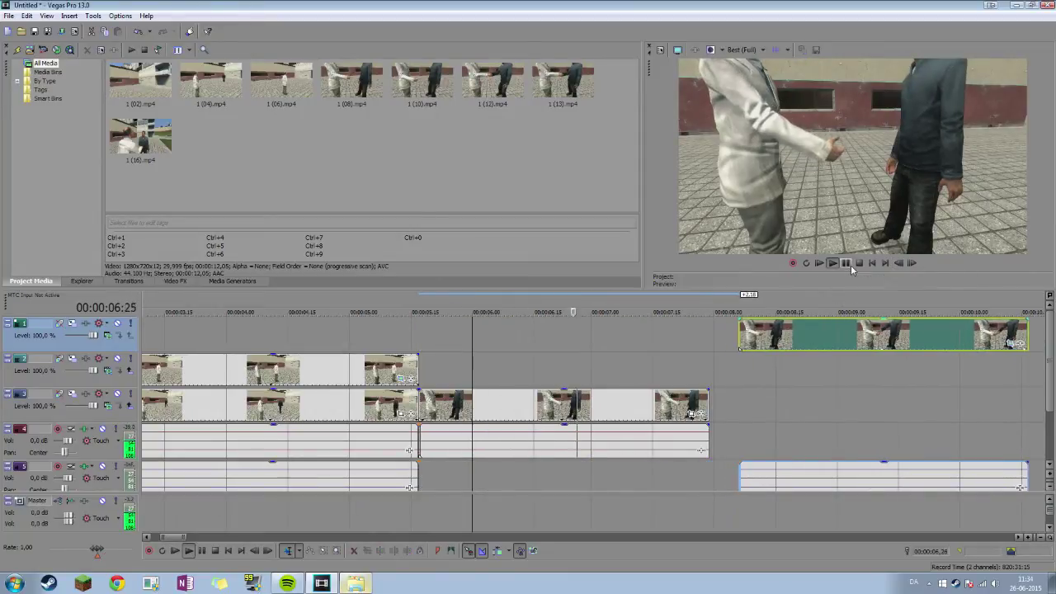
click(418, 350)
Move the fourth clip's video onto the second video track, beneath the realigned fifth clip, and play the overlap.
drag(491, 404, 473, 375)
click(407, 332)
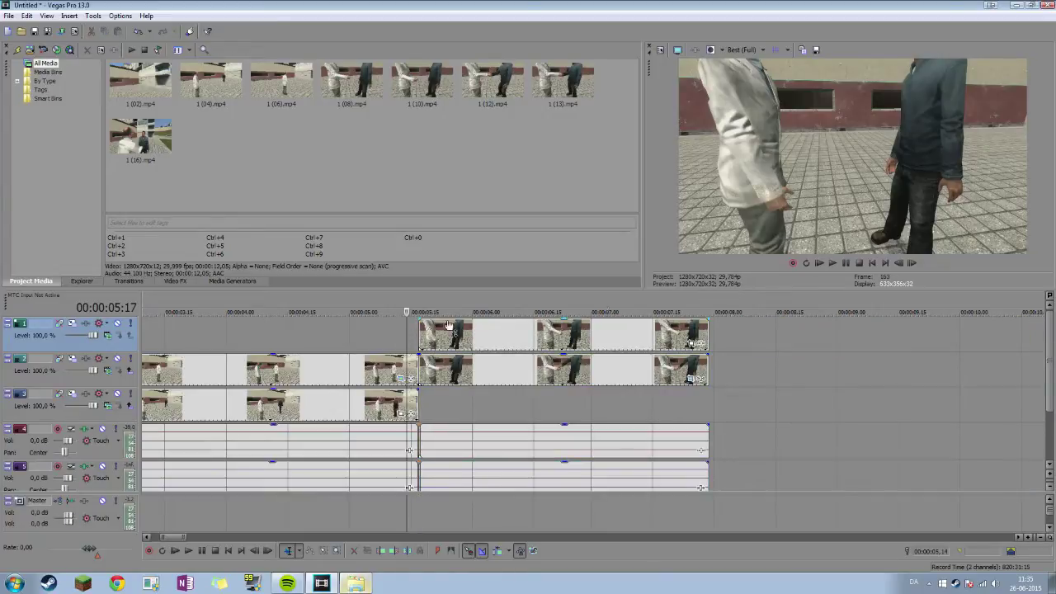
key(space)
click(845, 263)
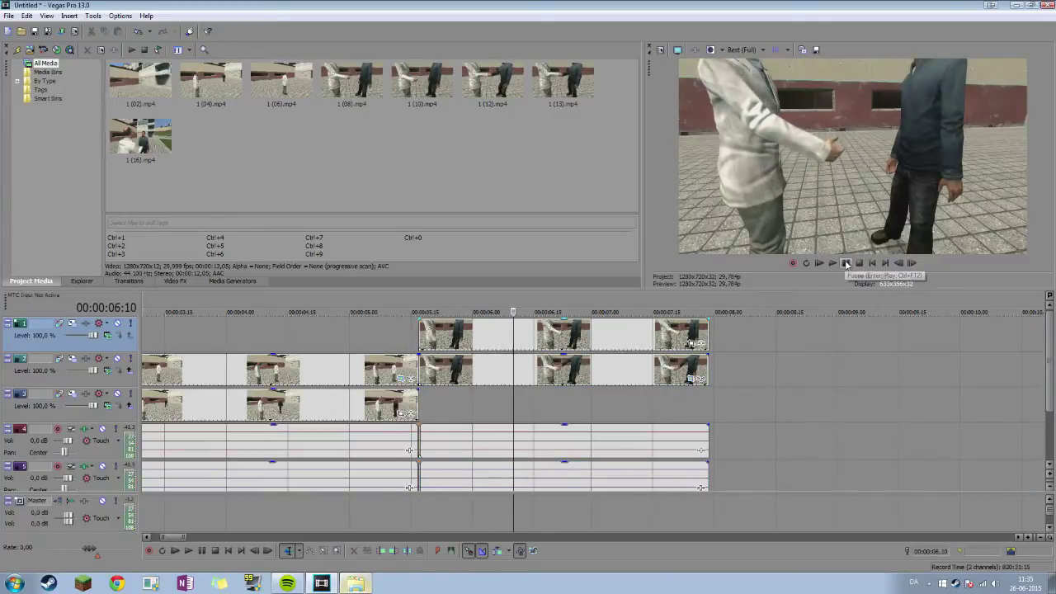
Examine the handshake overlap of the fourth and fifth clips frame by frame up to 00:00:07:05.
click(913, 264)
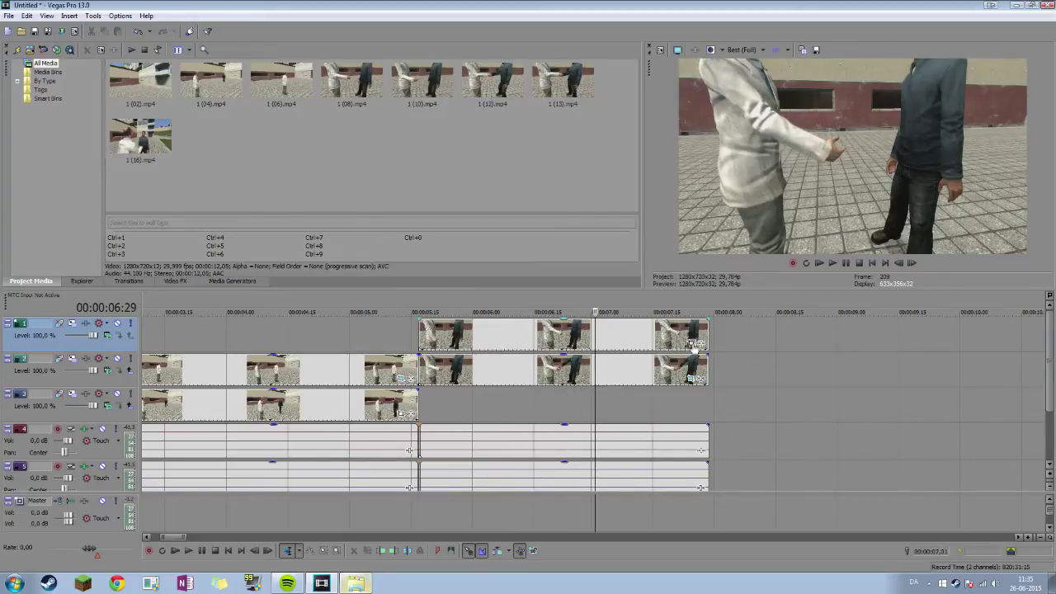
key(Right)
key(Right)
key(Right)
key(Right)
key(Right)
key(Right)
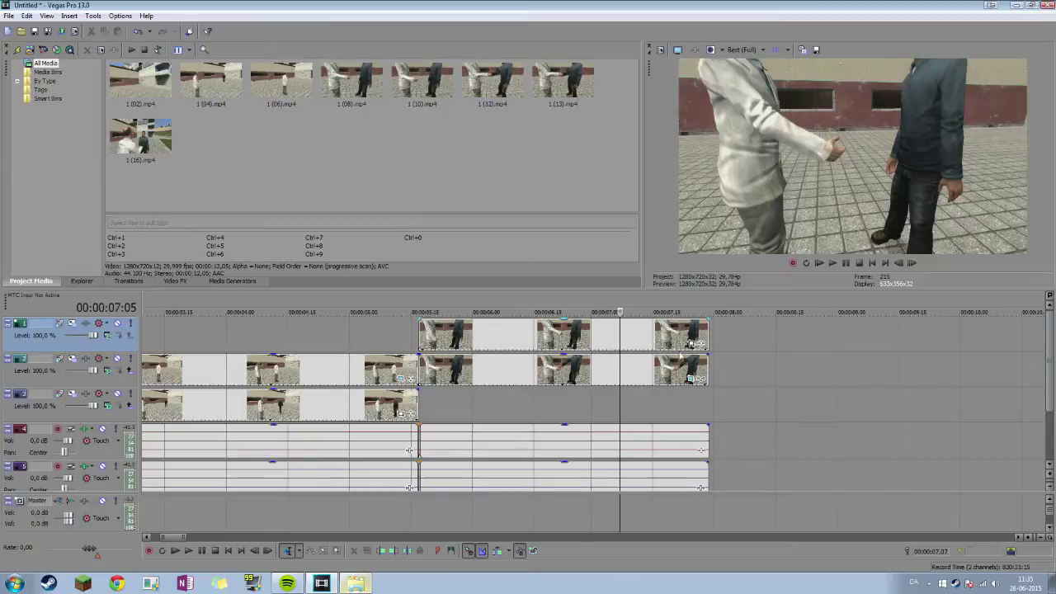
Enable masking on the top-track clip 1 (08) and draw a rectangular mask around the man in the white coat.
click(694, 345)
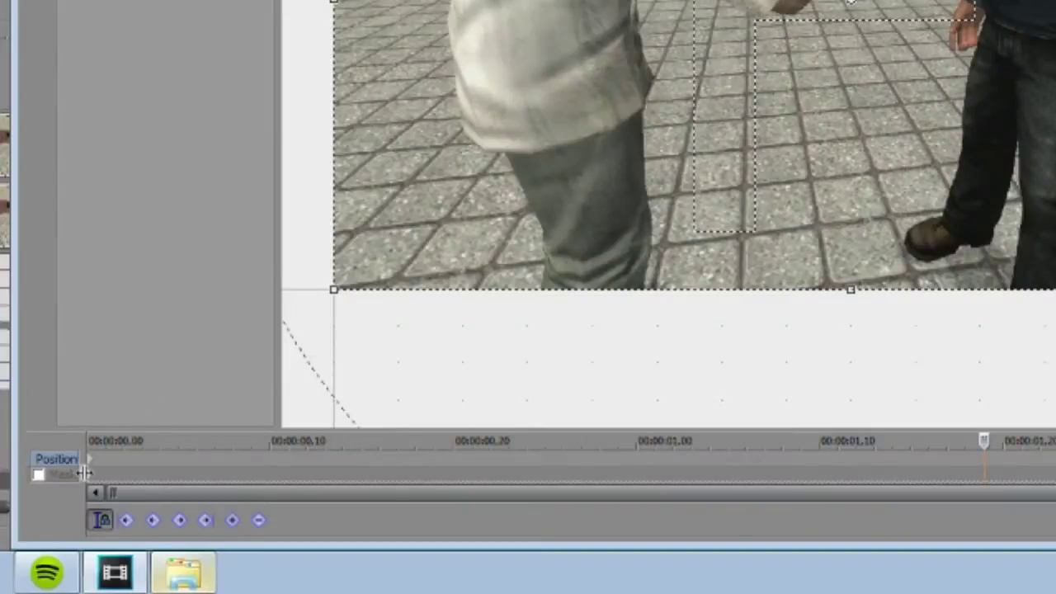
drag(89, 475, 872, 468)
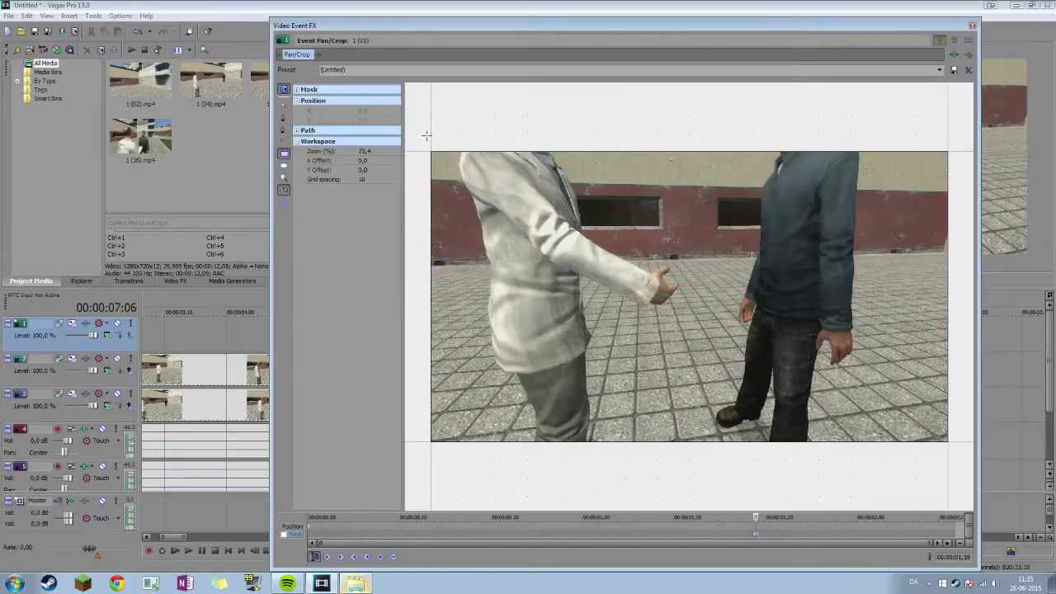
drag(416, 118, 679, 481)
click(973, 28)
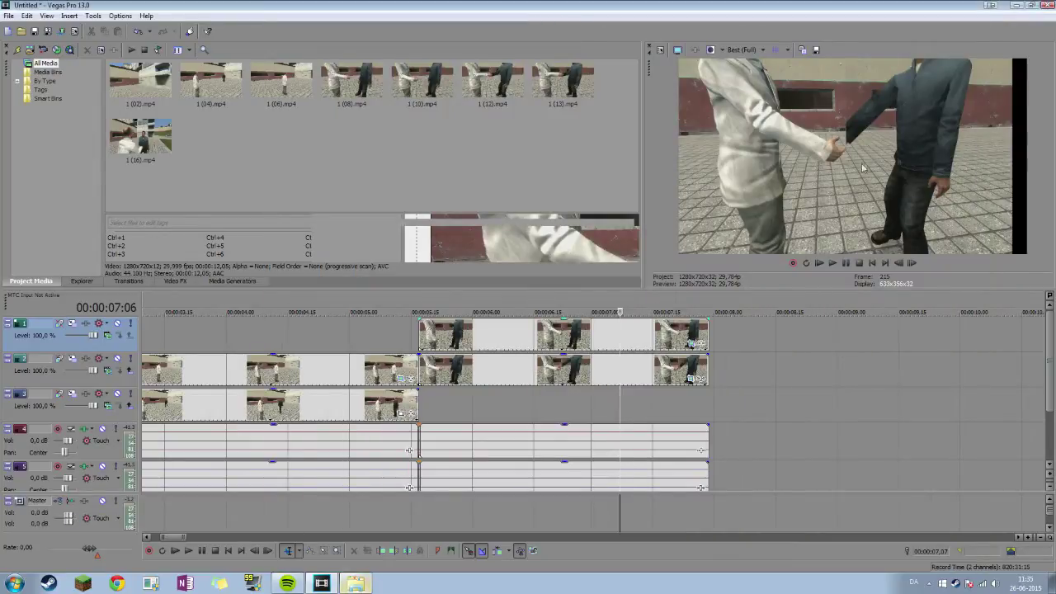
Play the masked overlap from its start and step through the frames around 00:00:06:15.
click(421, 334)
key(space)
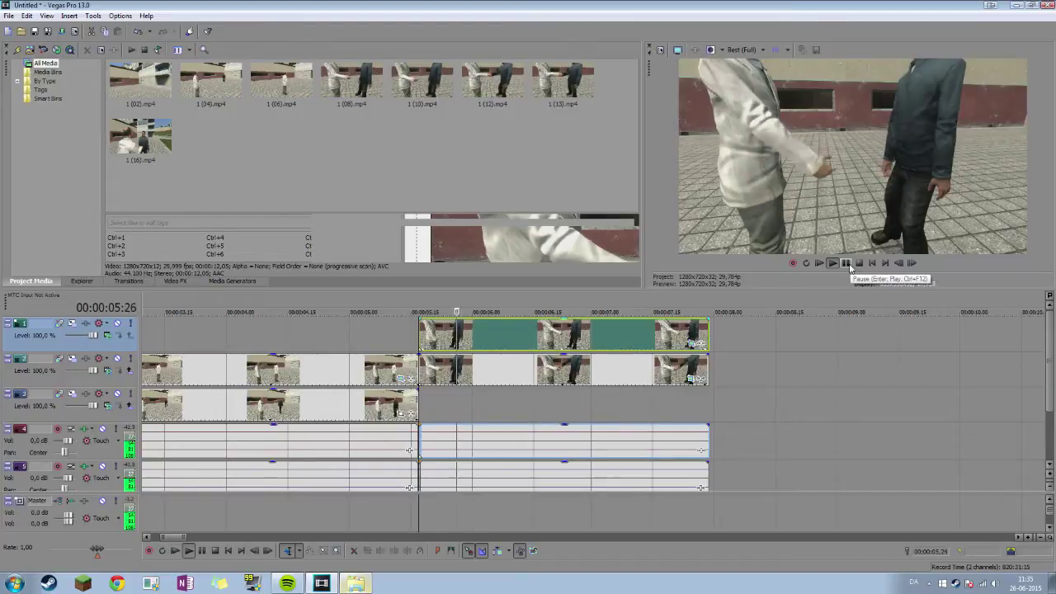
click(848, 264)
click(899, 263)
click(899, 263)
click(900, 263)
click(899, 264)
click(899, 263)
click(900, 263)
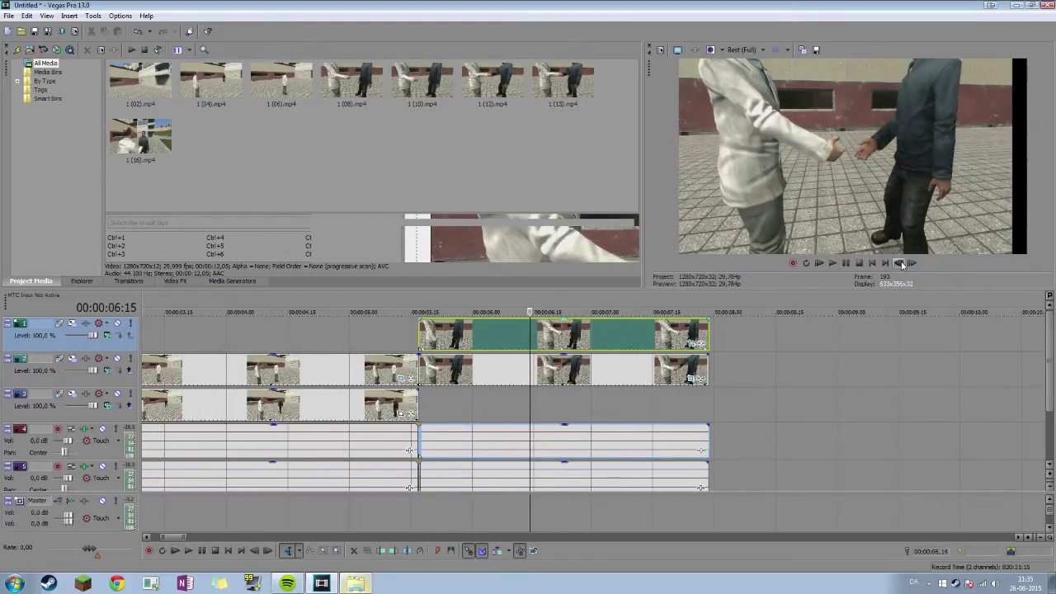
click(912, 264)
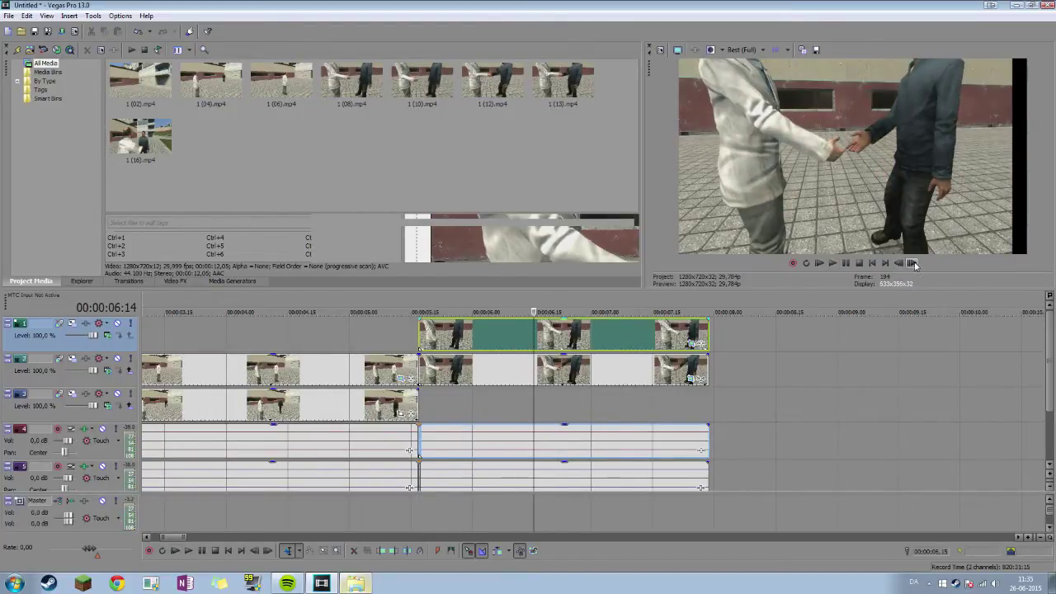
Delete the mask at both mask keyframes of the second-track clip 1 (10) in its Pan/Crop settings.
click(693, 380)
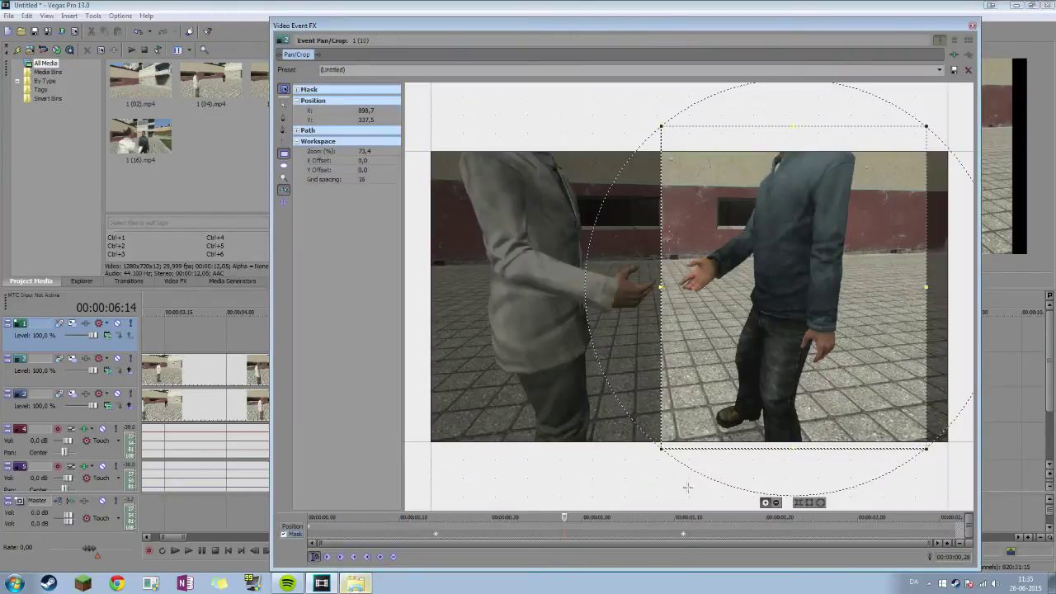
click(685, 537)
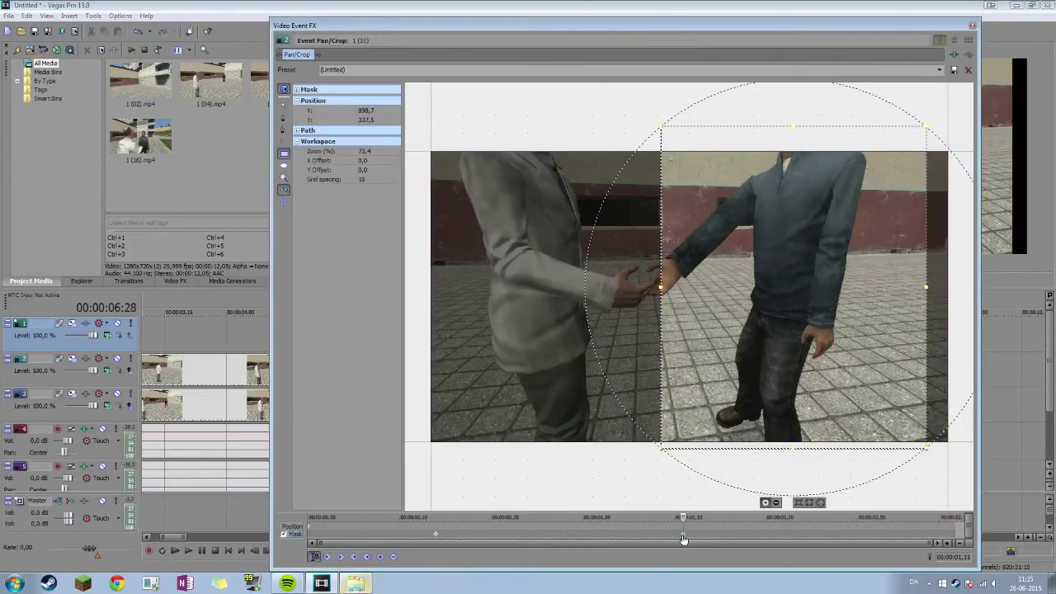
key(Delete)
click(438, 536)
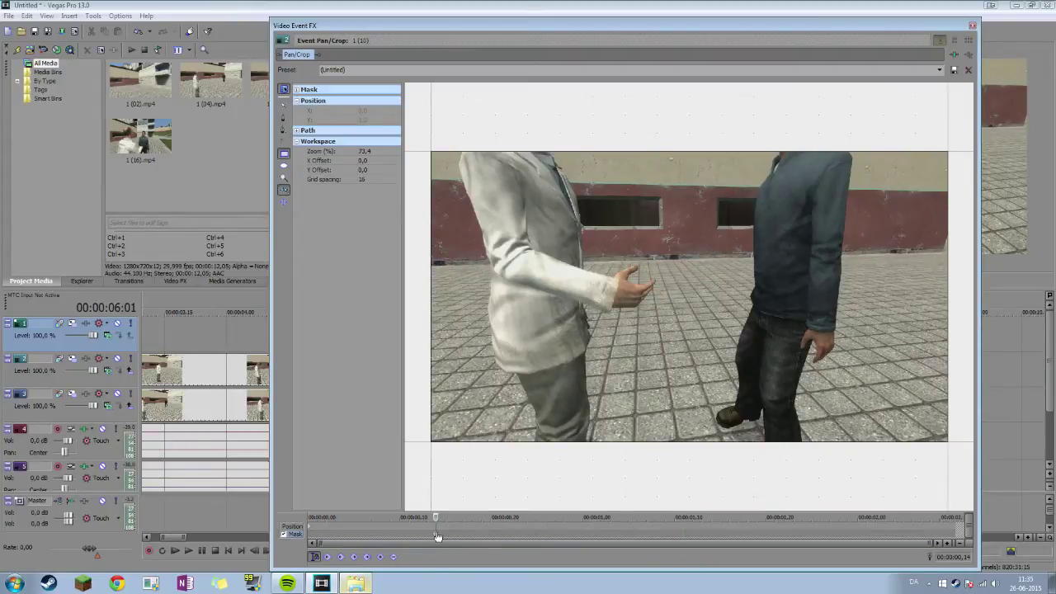
click(973, 25)
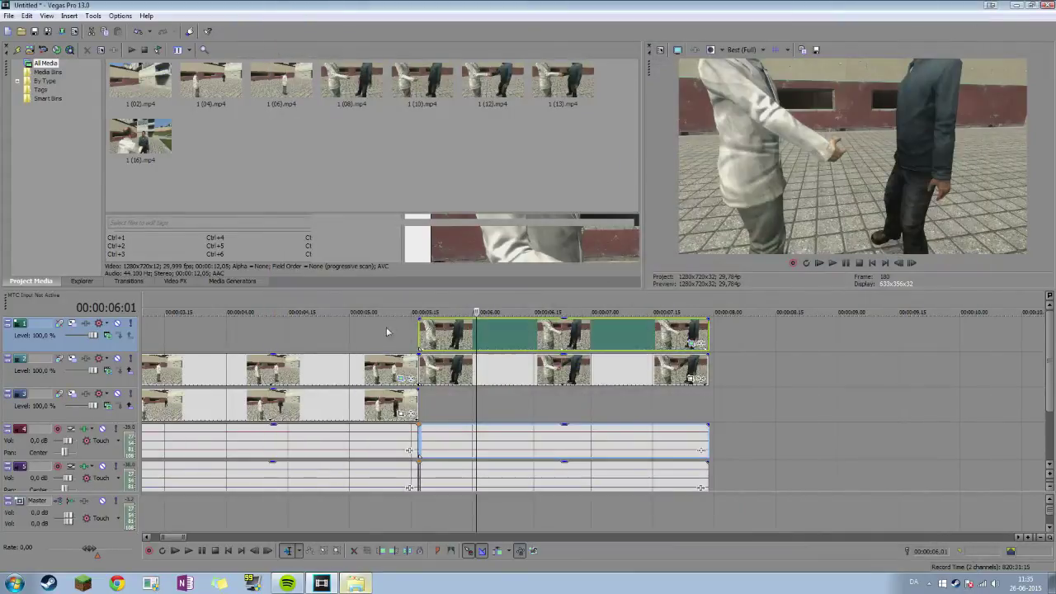
Play the overlap again and step frame by frame to the moment the hands meet at 00:00:06:15.
click(411, 329)
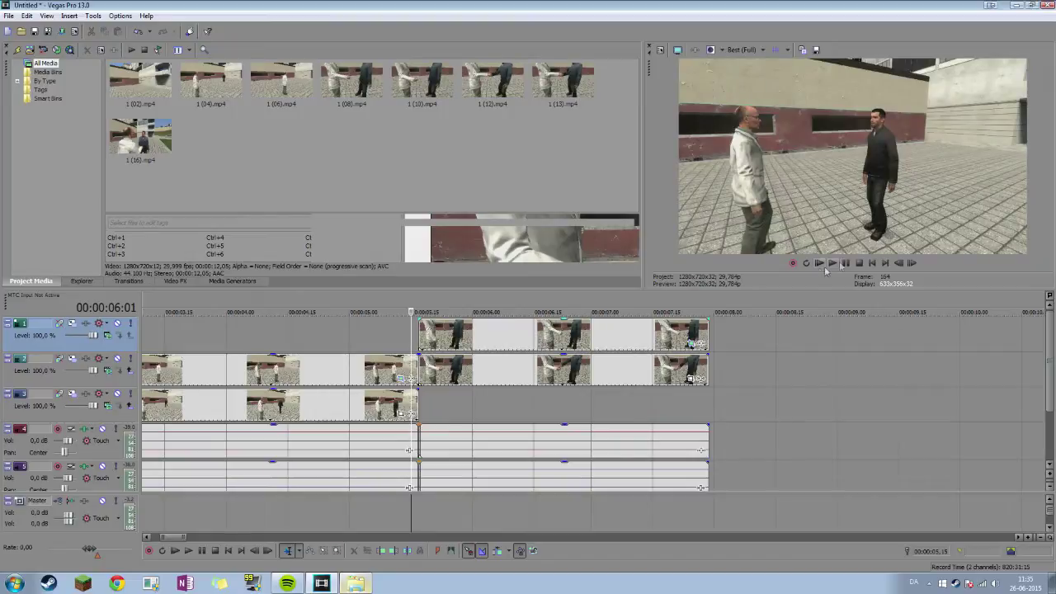
click(833, 263)
click(846, 263)
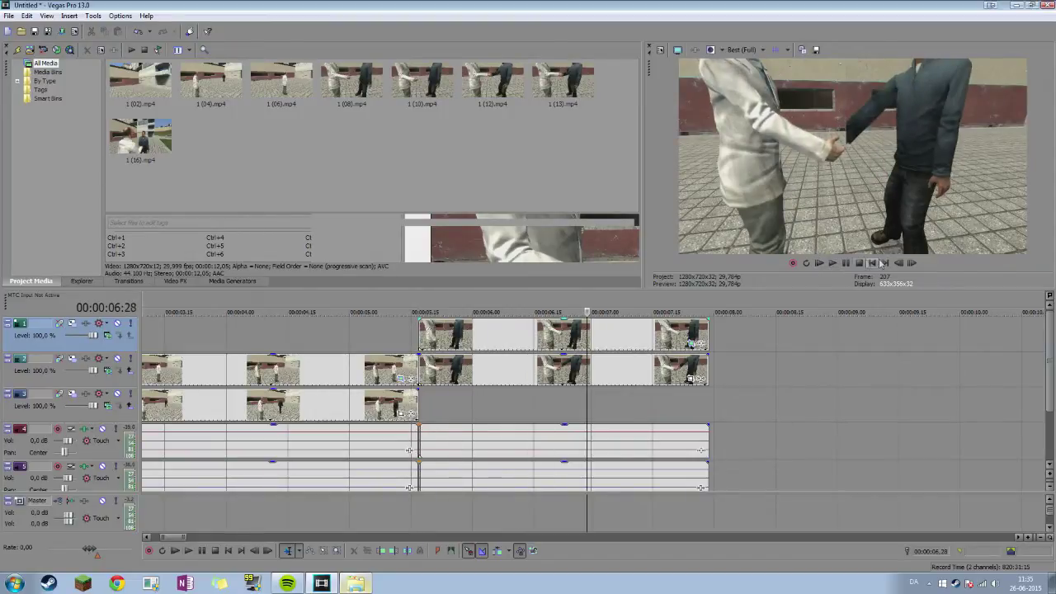
click(900, 262)
click(901, 262)
click(901, 263)
click(901, 262)
click(900, 263)
click(901, 263)
click(900, 262)
click(901, 262)
click(900, 262)
click(901, 263)
click(901, 263)
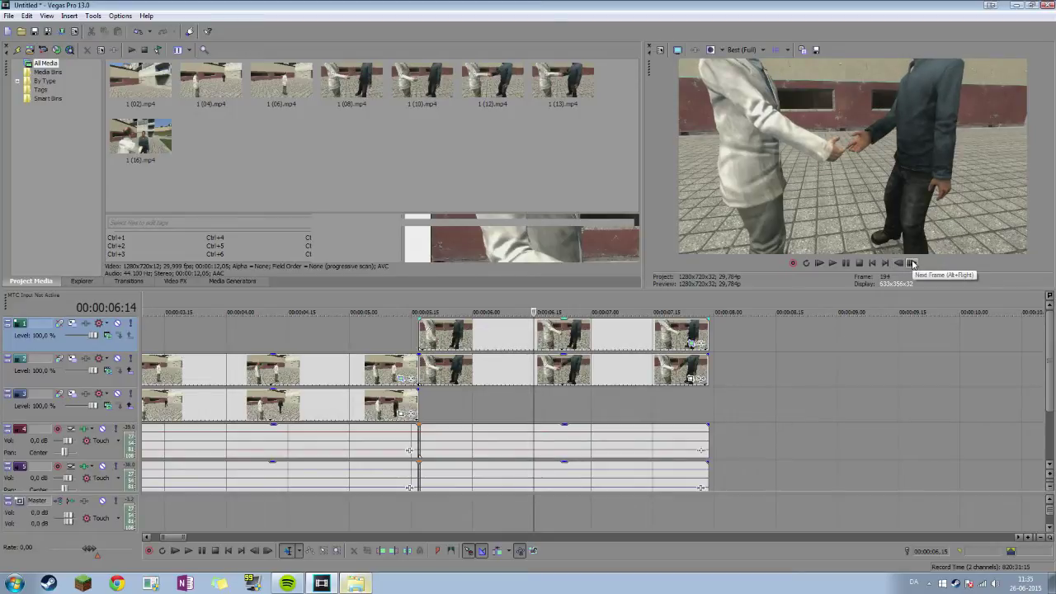
click(912, 262)
click(912, 262)
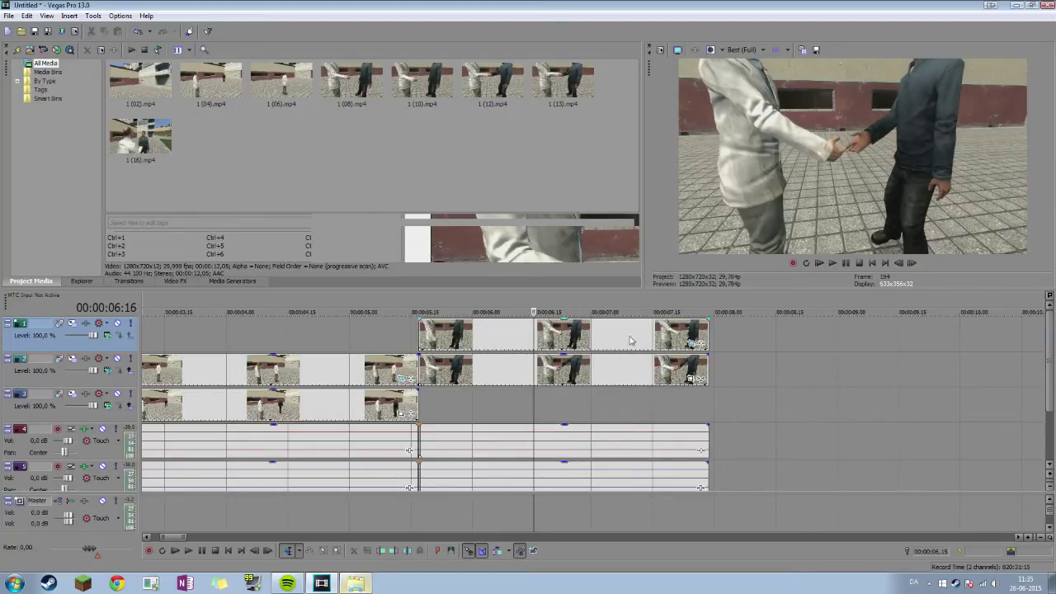
Cut both overlapping clips off at 00:00:06:15 and delete the leftover part of the second-track clip.
drag(707, 327, 533, 330)
click(537, 368)
key(s)
click(538, 369)
key(Delete)
click(531, 369)
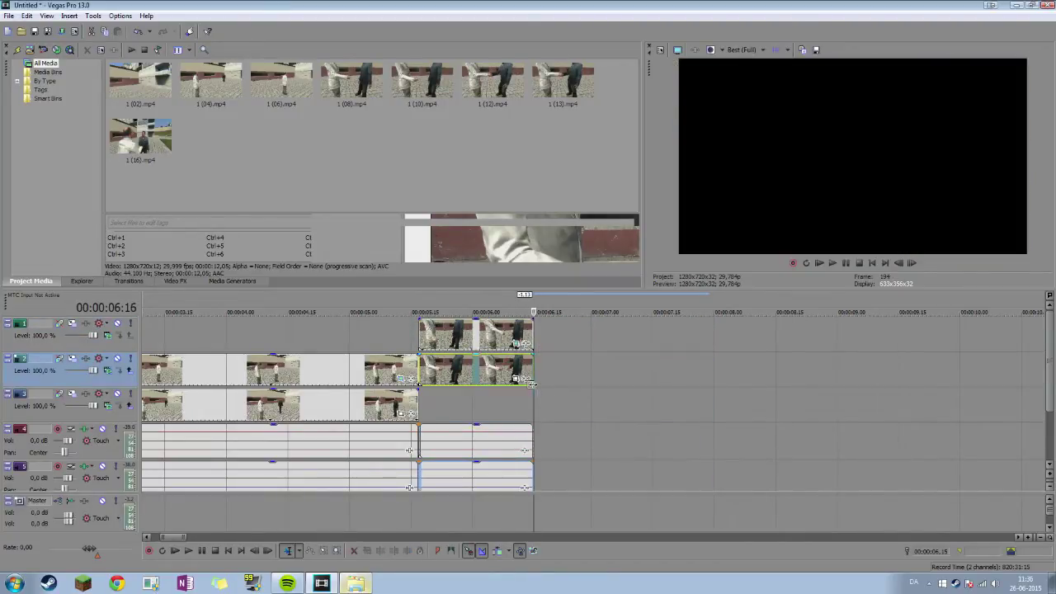
Move the next handshake clip on the third video track directly after the trimmed overlap and play the transition.
scroll(597, 396, down, 4)
scroll(601, 399, down, 3)
drag(462, 397, 221, 402)
scroll(330, 413, up, 7)
click(569, 411)
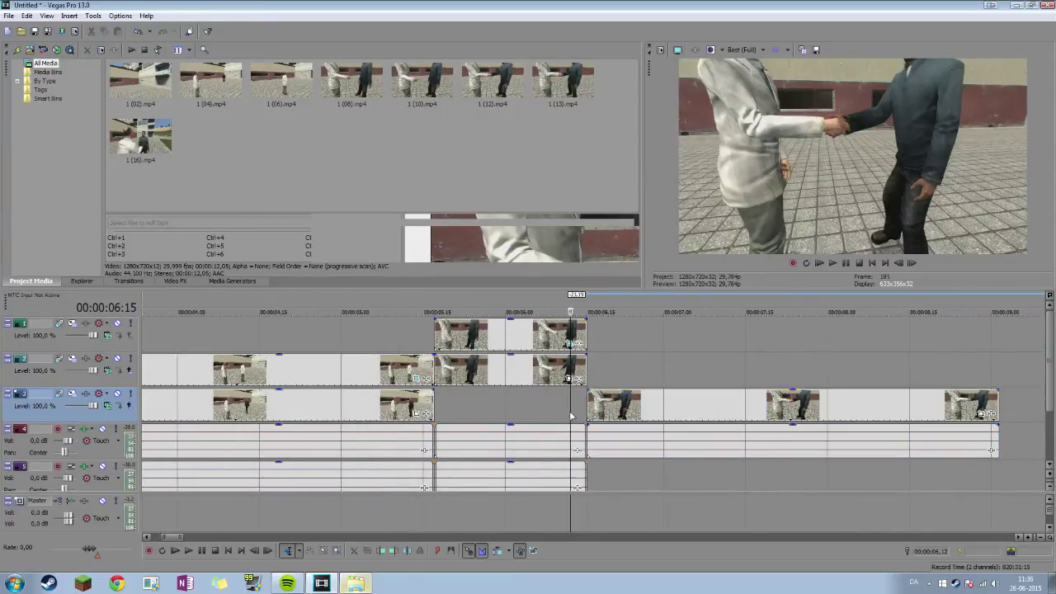
key(space)
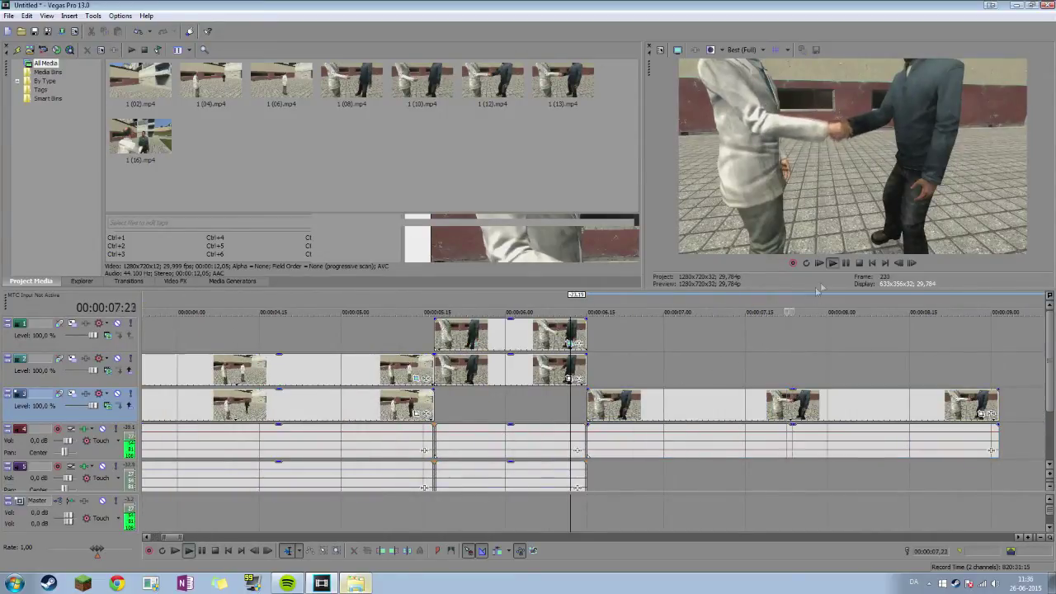
click(628, 364)
key(space)
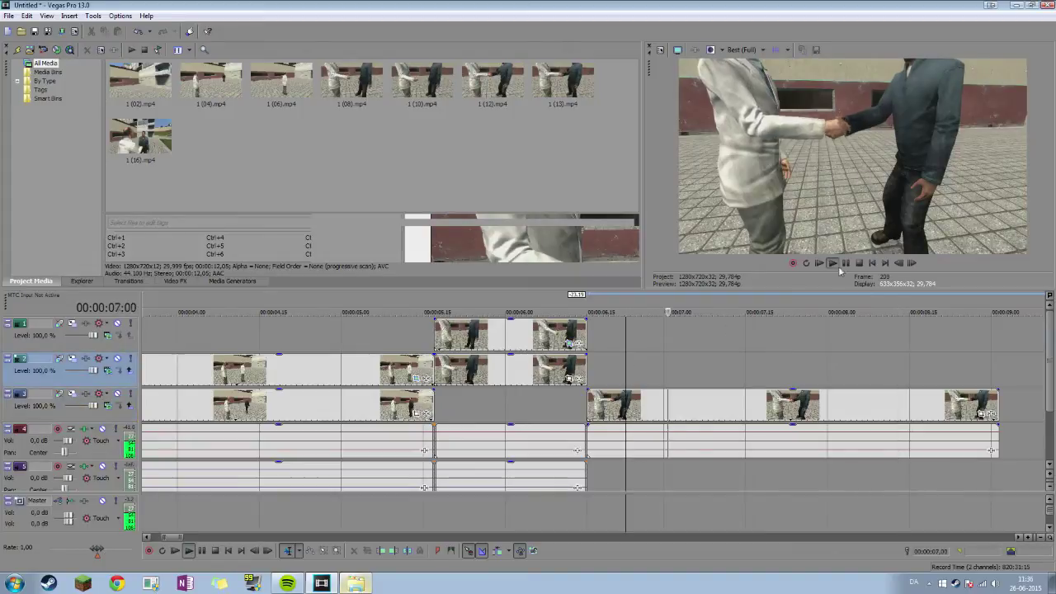
Split the third-track handshake clip at 00:00:07:22 and delete the part after the cut.
click(763, 398)
key(s)
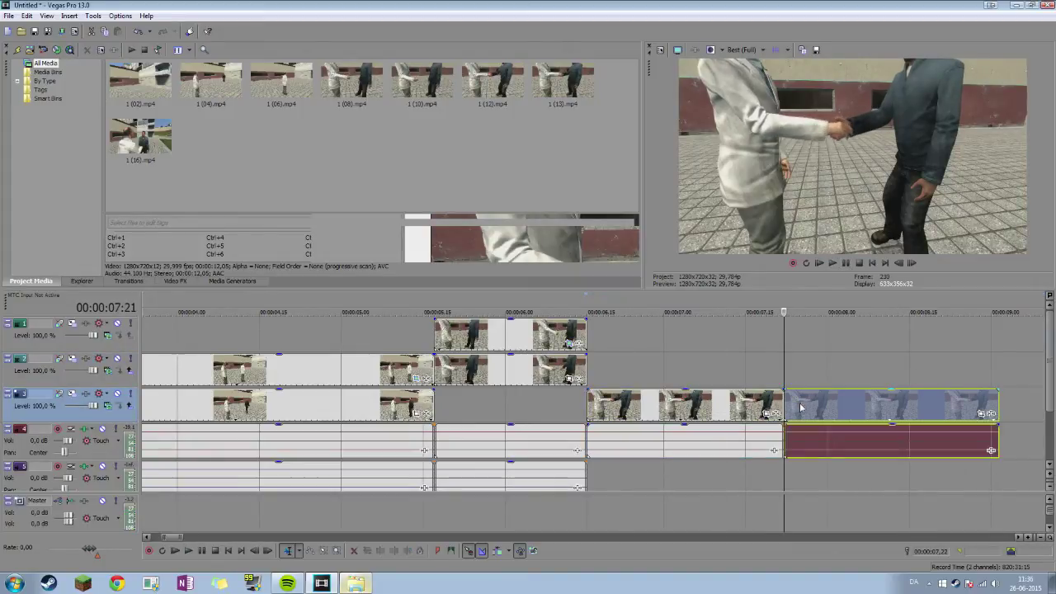
key(Delete)
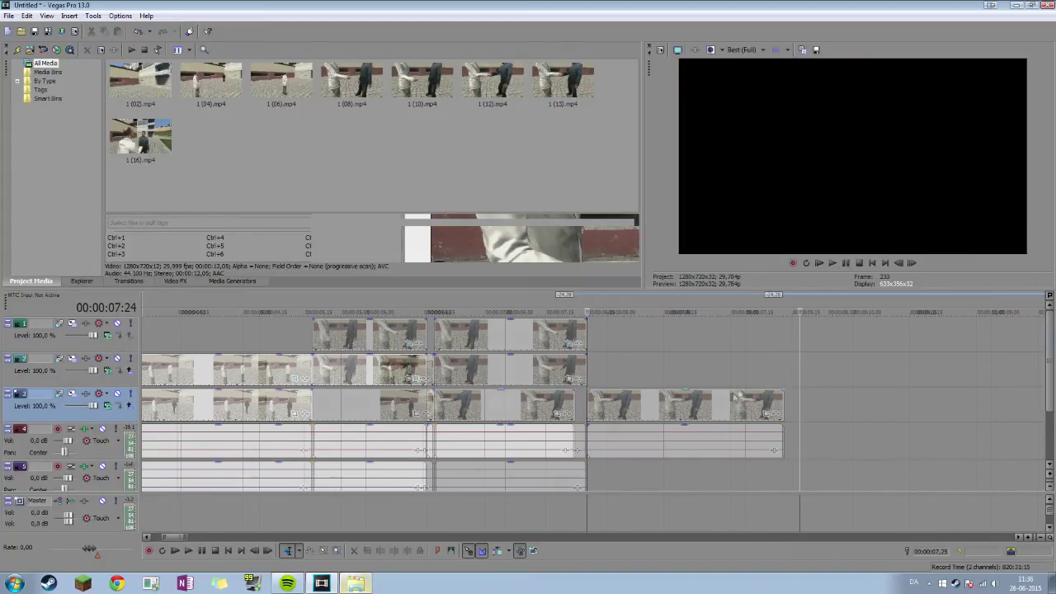
Move the over-the-shoulder clip directly after the shortened handshake clip and play several parts of it.
click(577, 373)
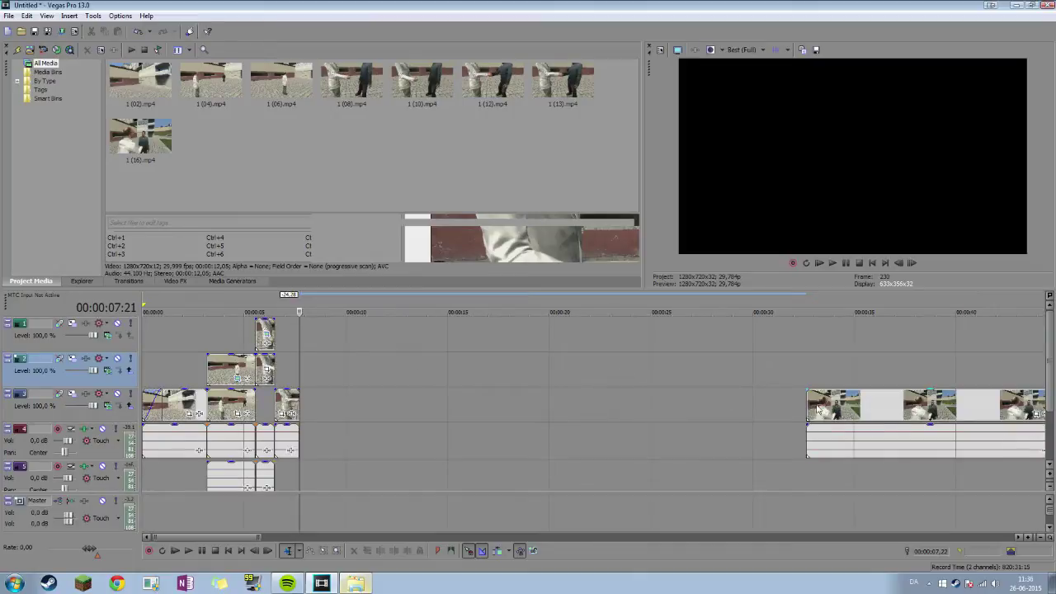
drag(817, 408, 337, 404)
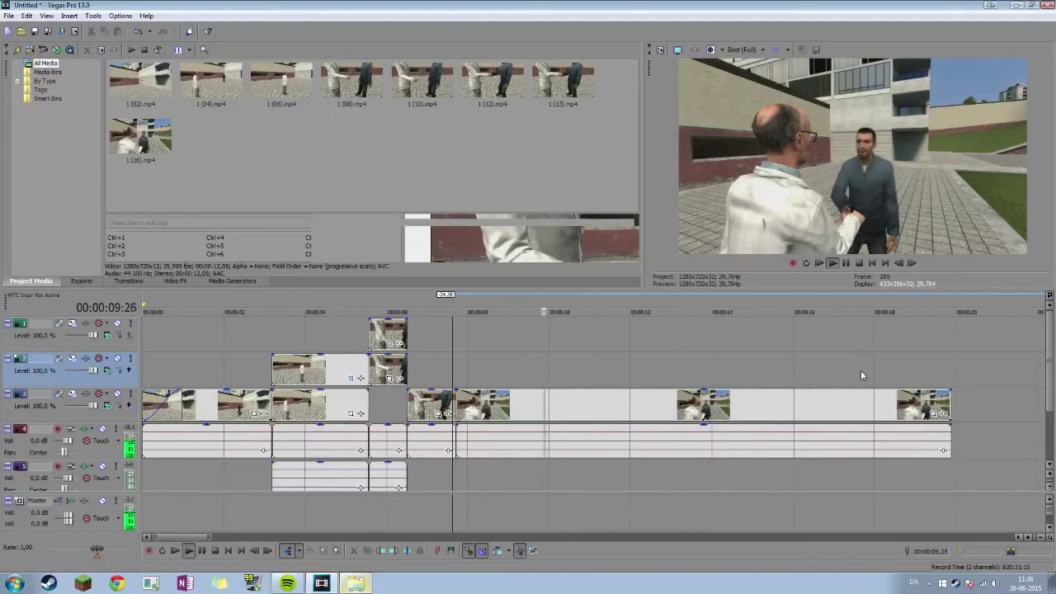
click(894, 370)
key(space)
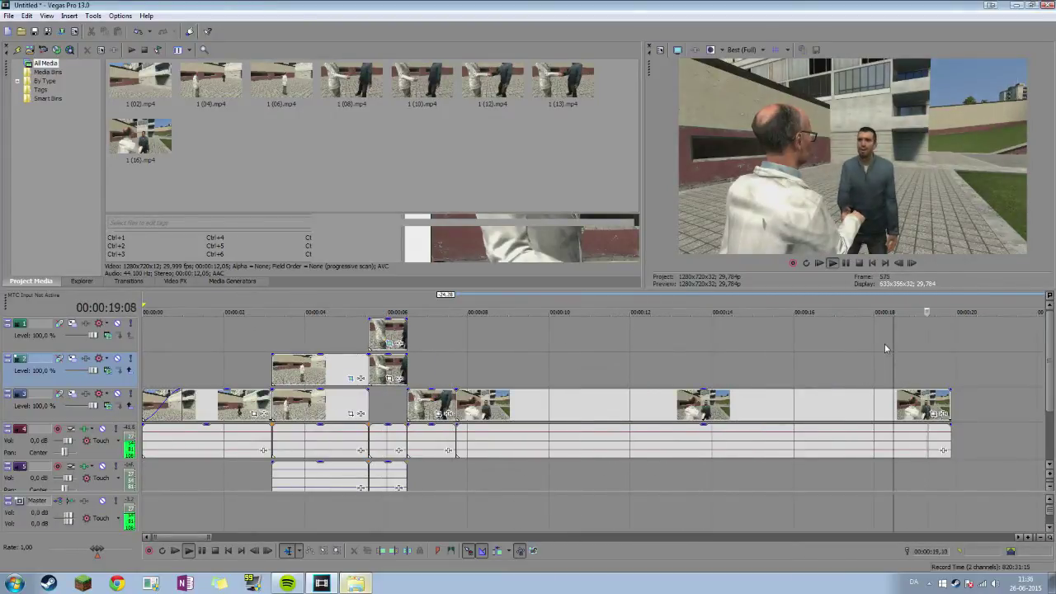
click(806, 368)
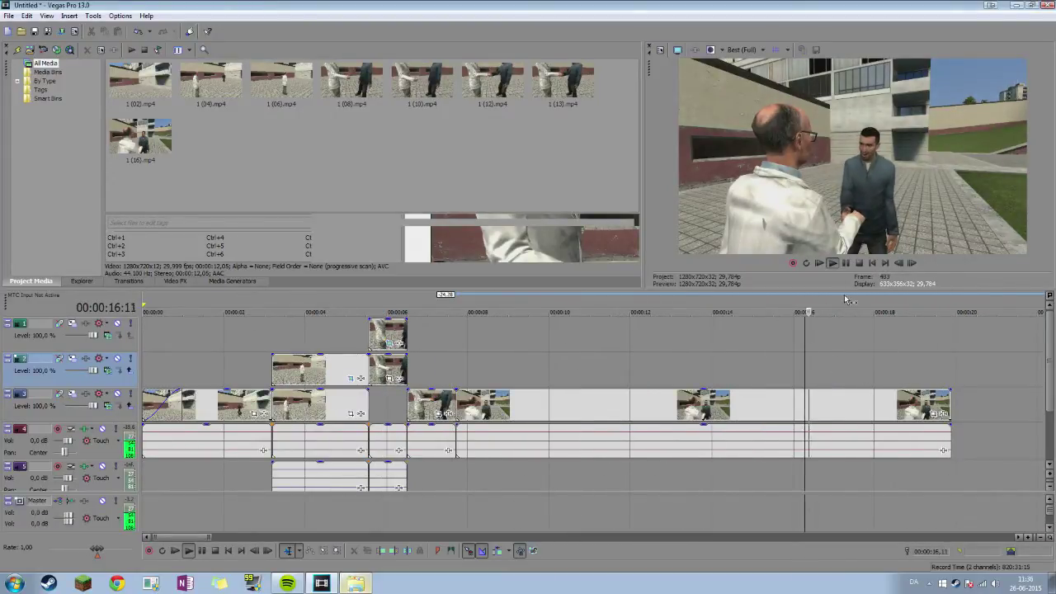
click(703, 355)
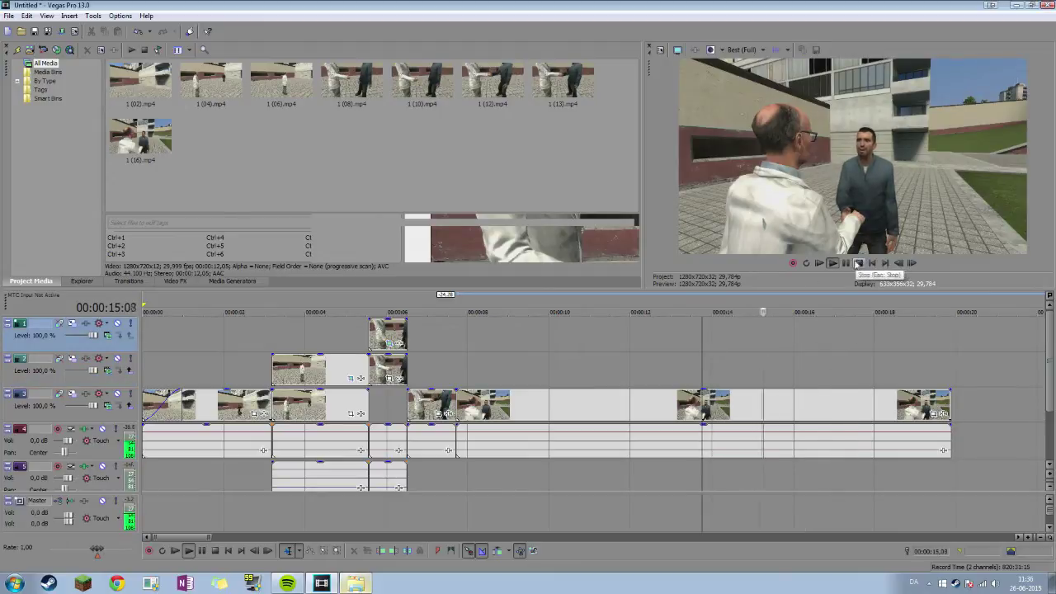
click(847, 264)
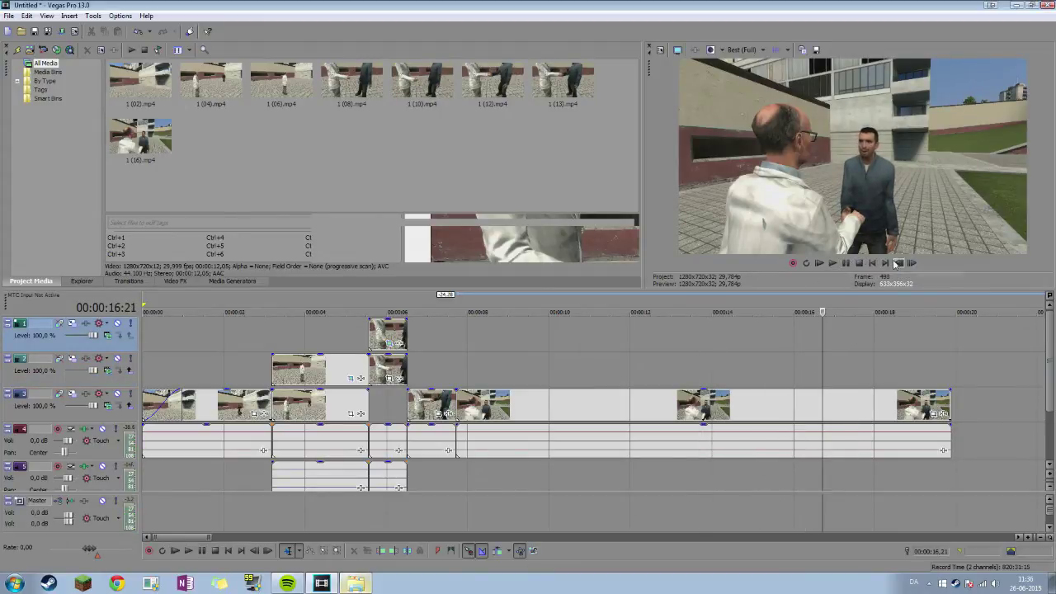
Play the over-the-shoulder clip from around ten seconds and split it at about 00:00:10:08.
click(560, 355)
click(833, 263)
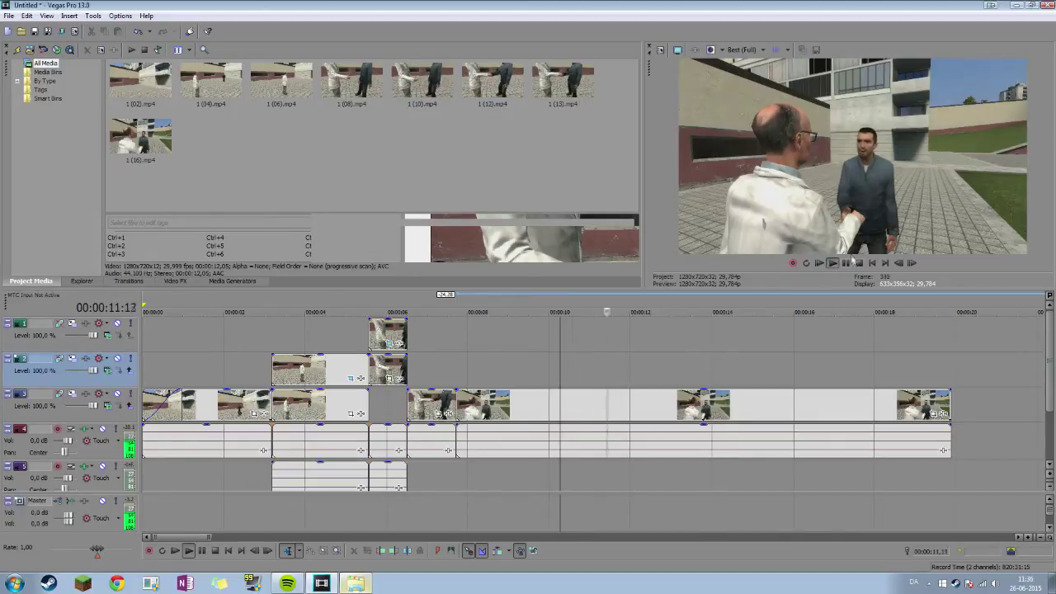
click(858, 262)
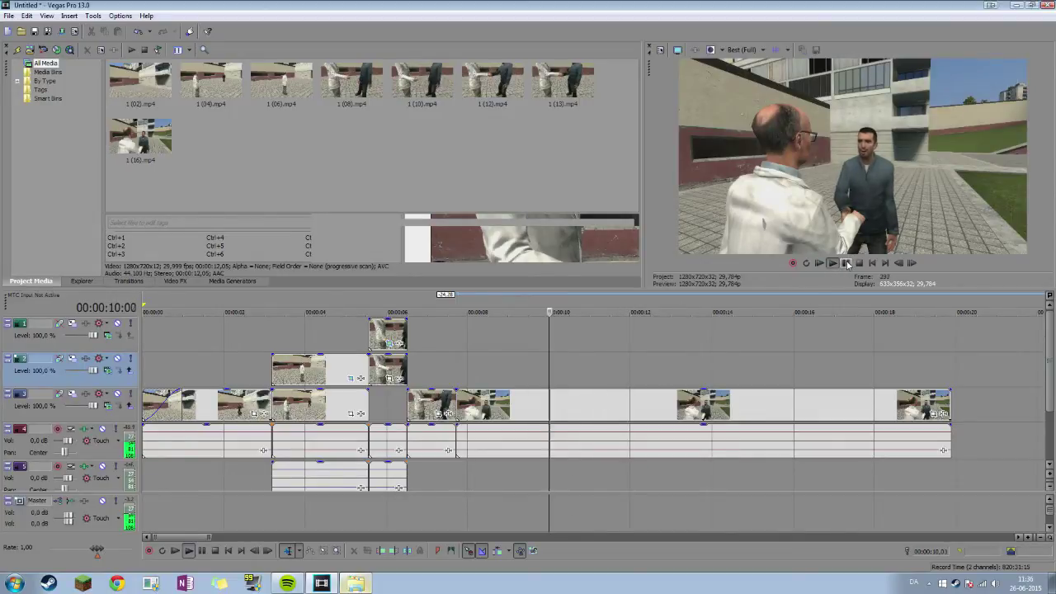
click(847, 263)
click(847, 264)
click(899, 264)
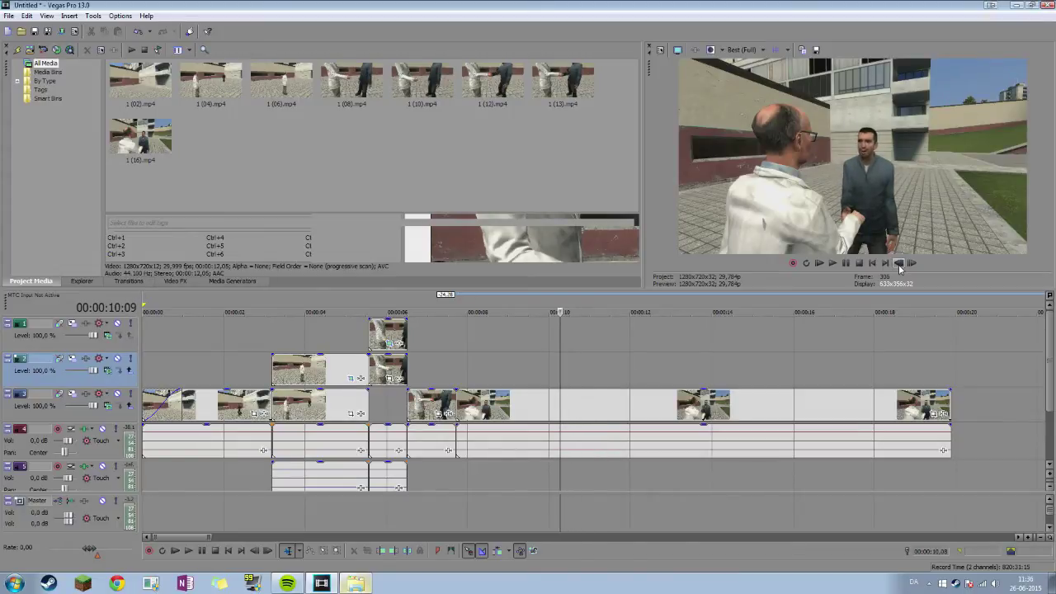
Split the over-the-shoulder clip again after 00:00:11:13, delete the outer parts, and move the kept segment against the handshake clip.
click(911, 264)
click(910, 263)
click(908, 263)
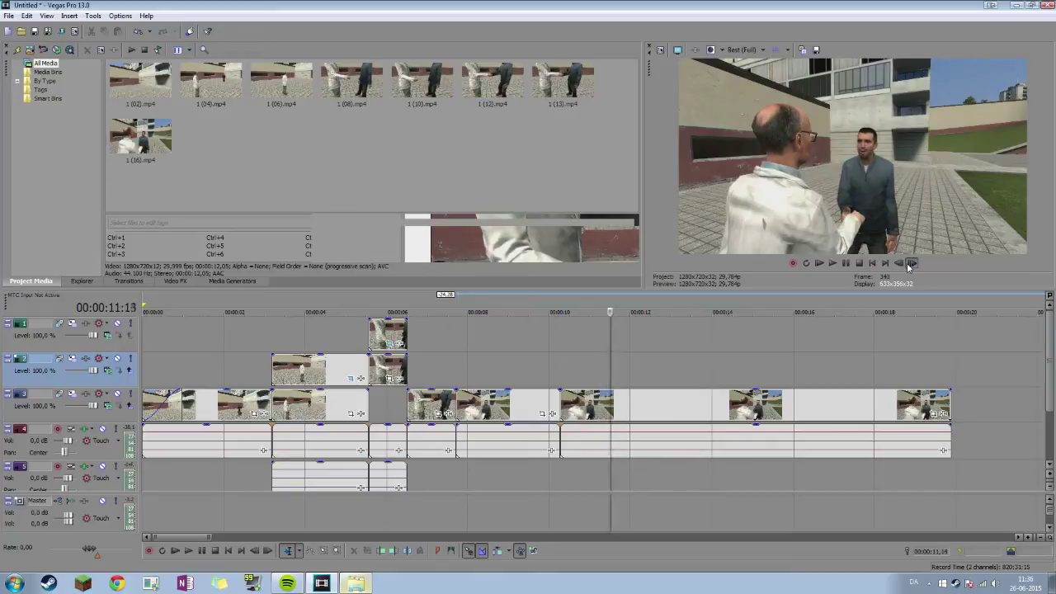
key(s)
click(527, 410)
key(Delete)
click(665, 410)
key(Delete)
drag(593, 411, 487, 412)
Move the last remaining handshake clip directly after the over-the-shoulder segment and play it.
scroll(564, 397, down, 5)
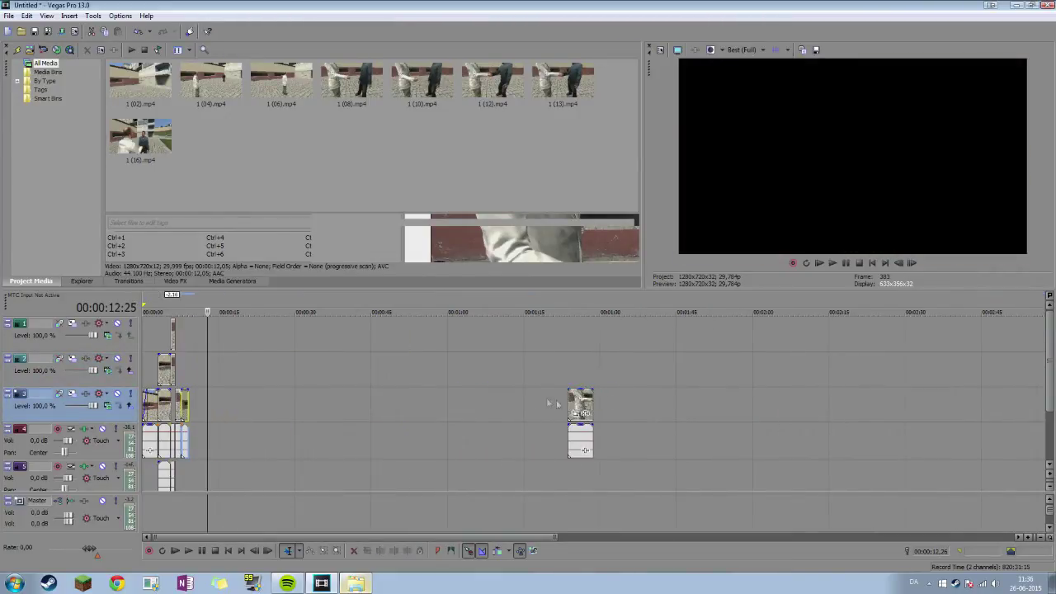
drag(580, 402, 213, 408)
scroll(212, 407, up, 6)
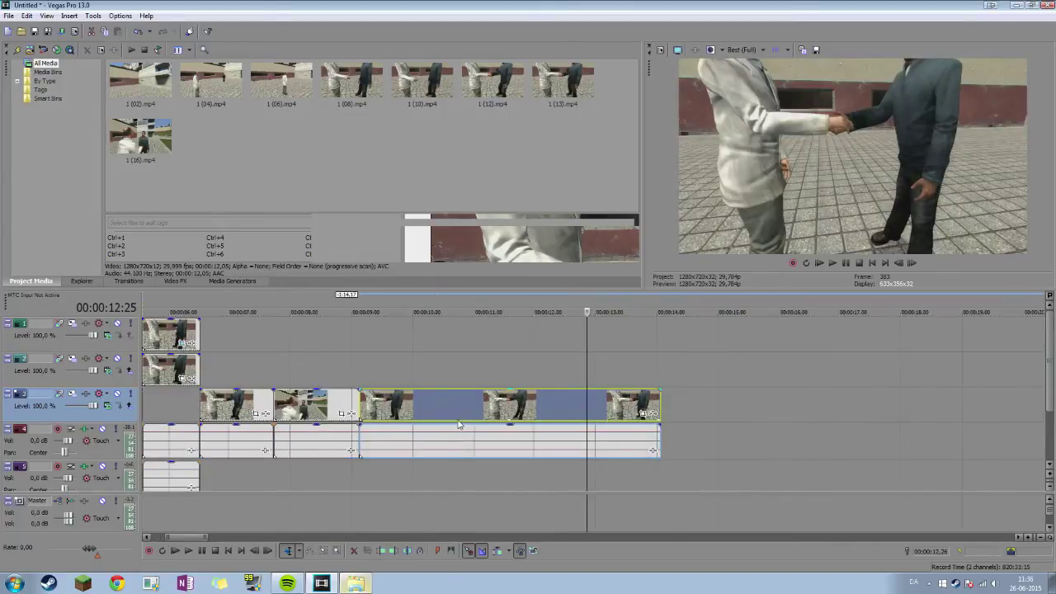
click(359, 377)
key(space)
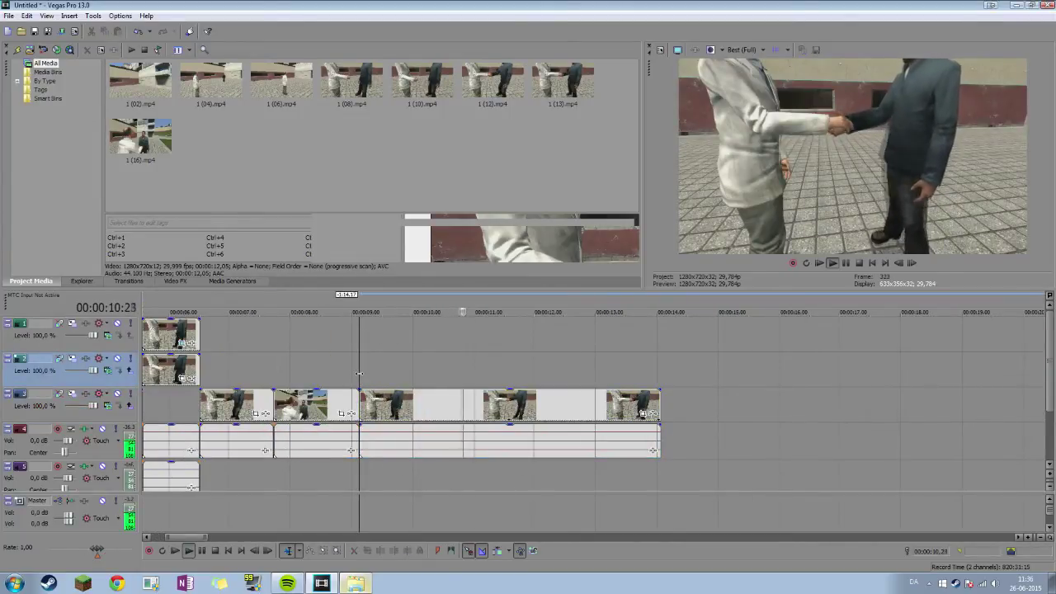
key(space)
Move the last handshake clip away from the sequence and delete it.
drag(393, 415, 844, 410)
click(831, 411)
key(Delete)
click(368, 381)
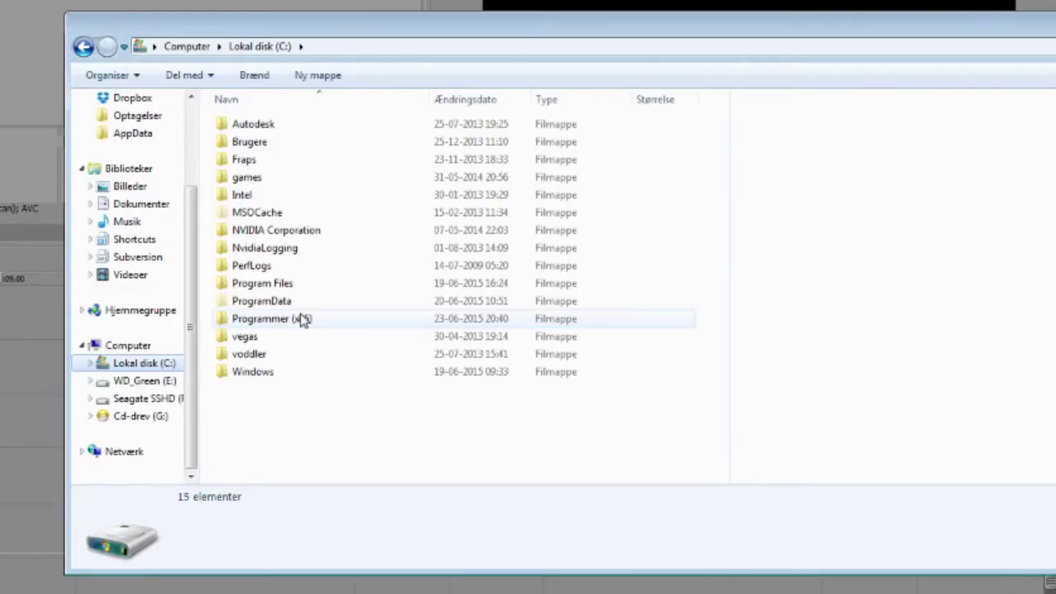
Browse from the computer's drives to the Steam folder inside Programmer (x86) on Lokal disk (C:).
click(128, 346)
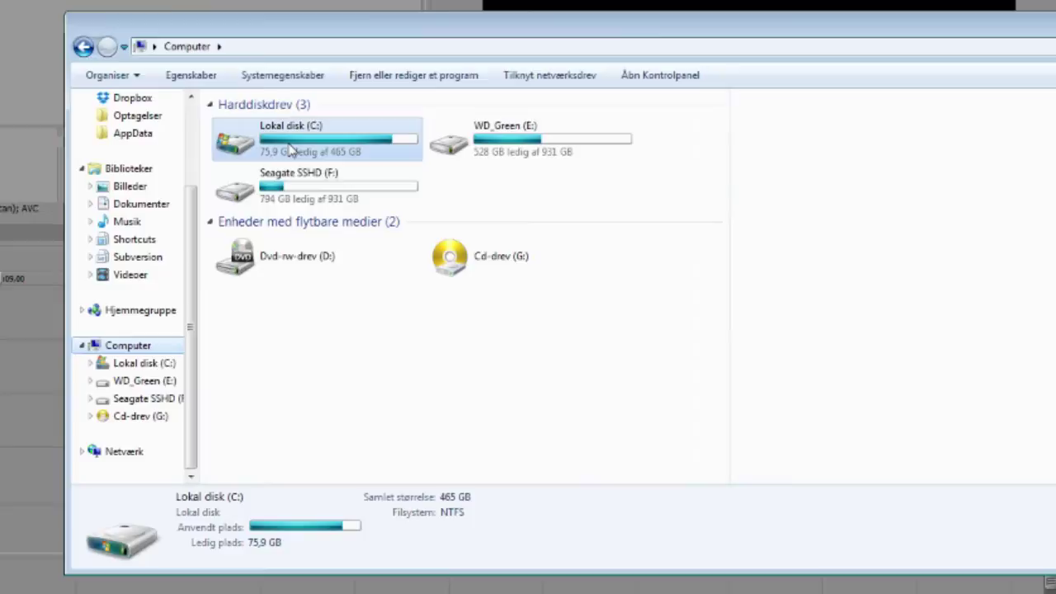
double_click(289, 149)
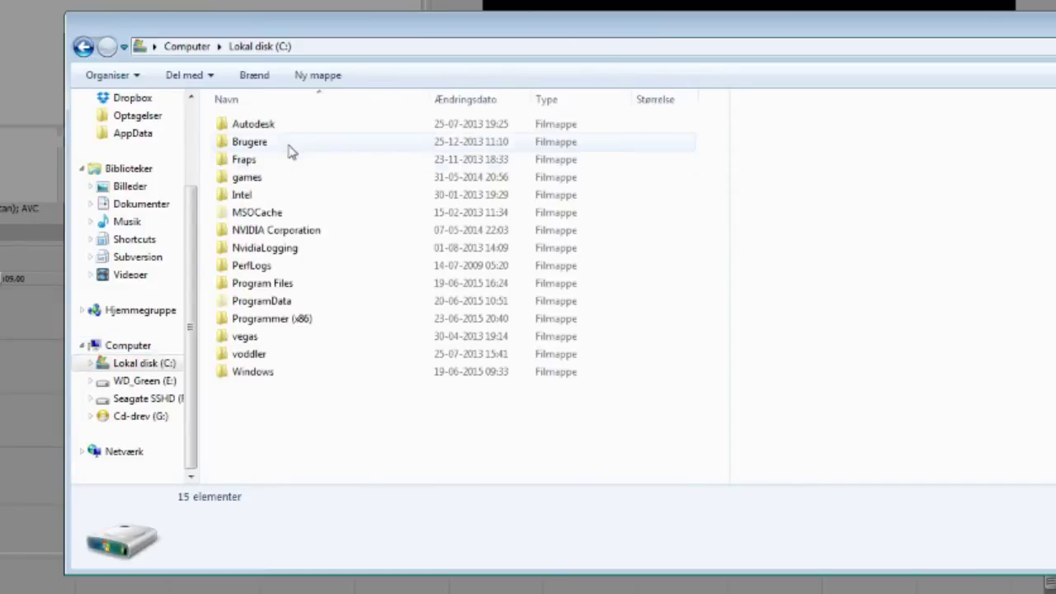
double_click(267, 318)
key(Down)
key(Down)
key(Down)
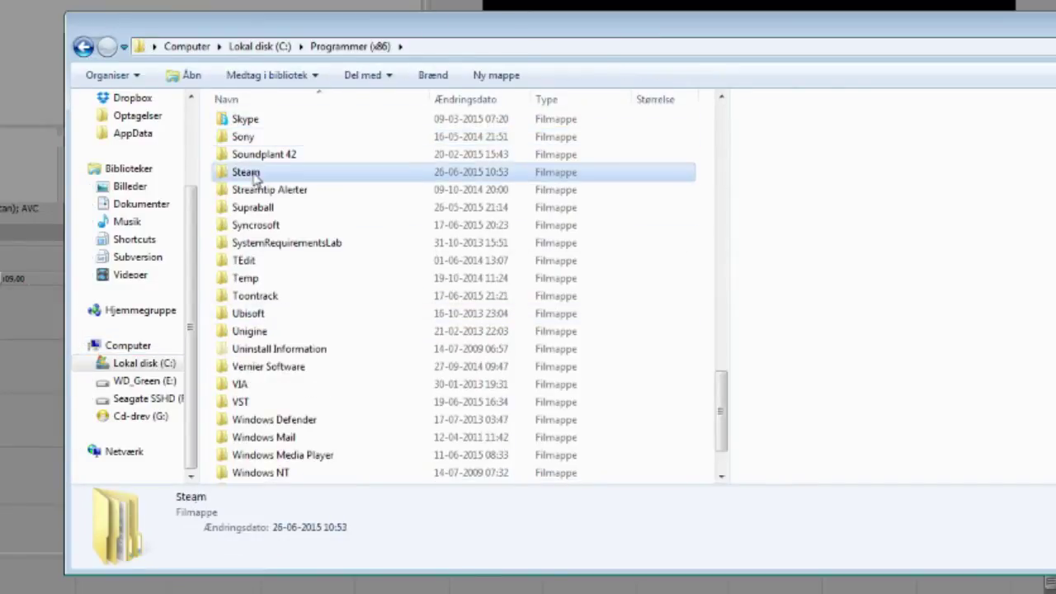
key(Return)
Open the Garry's Mod screenshots folder by going through steamapps, common, GarrysMod and garrysmod.
double_click(267, 478)
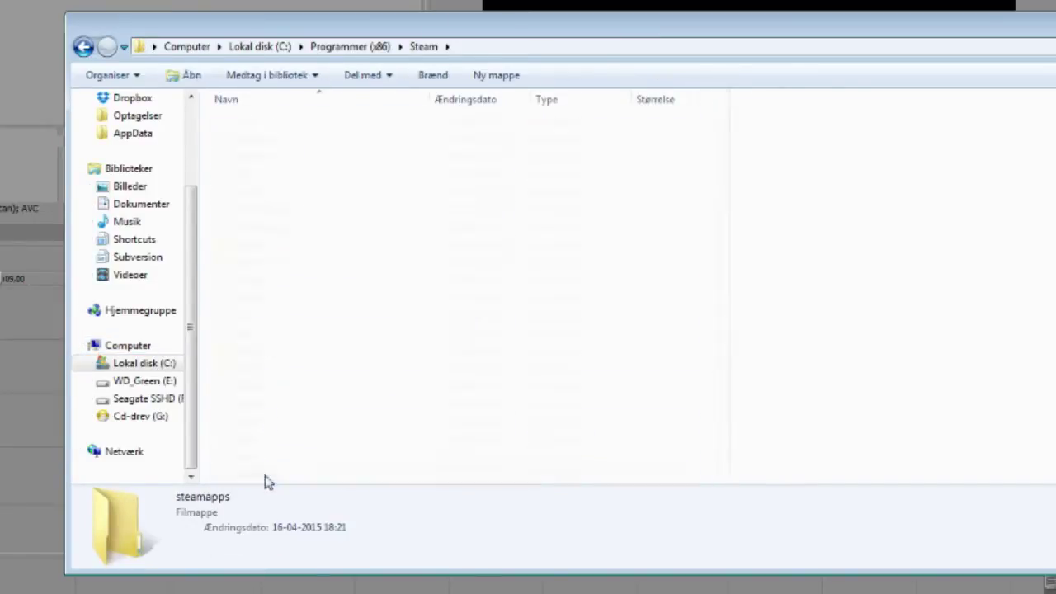
click(268, 143)
key(Return)
text(gar)
key(Return)
double_click(267, 159)
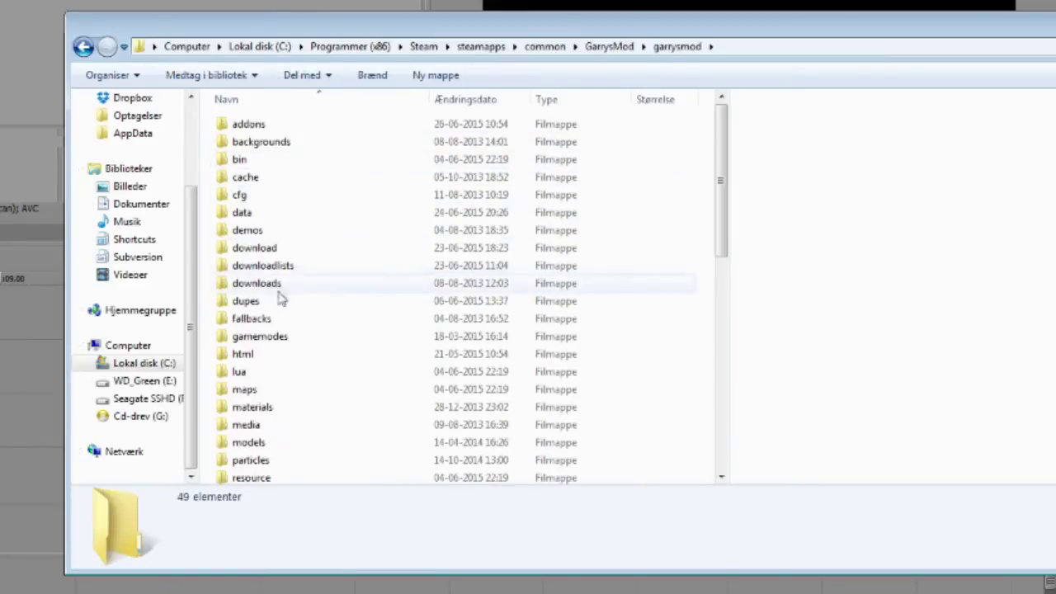
scroll(284, 412, down, 4)
double_click(272, 350)
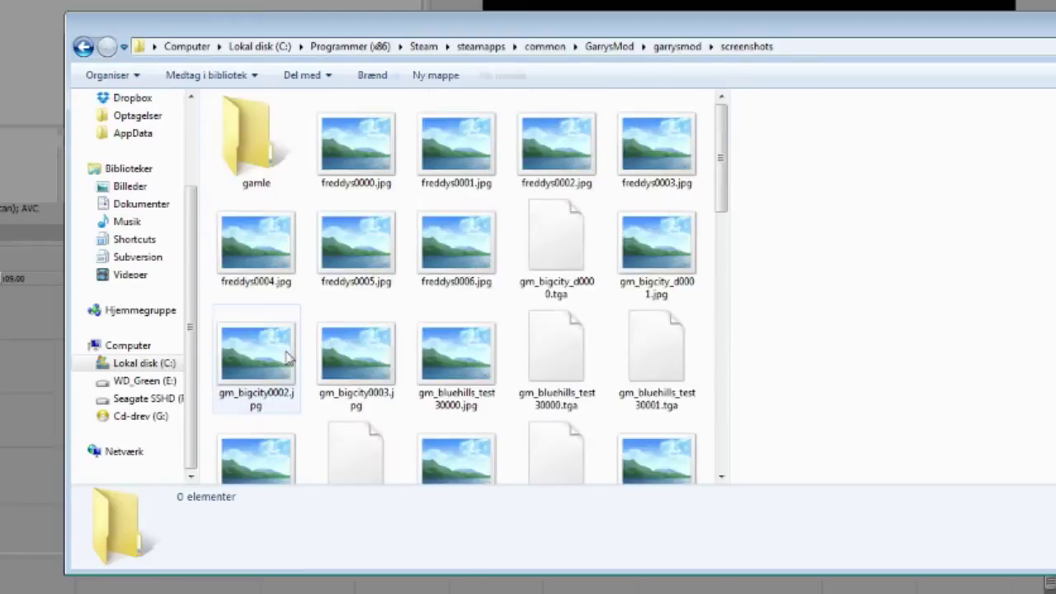
Show the full path of the screenshots folder, highlighting the part from Steam to screenshots, and look through the folder.
click(818, 46)
click(758, 50)
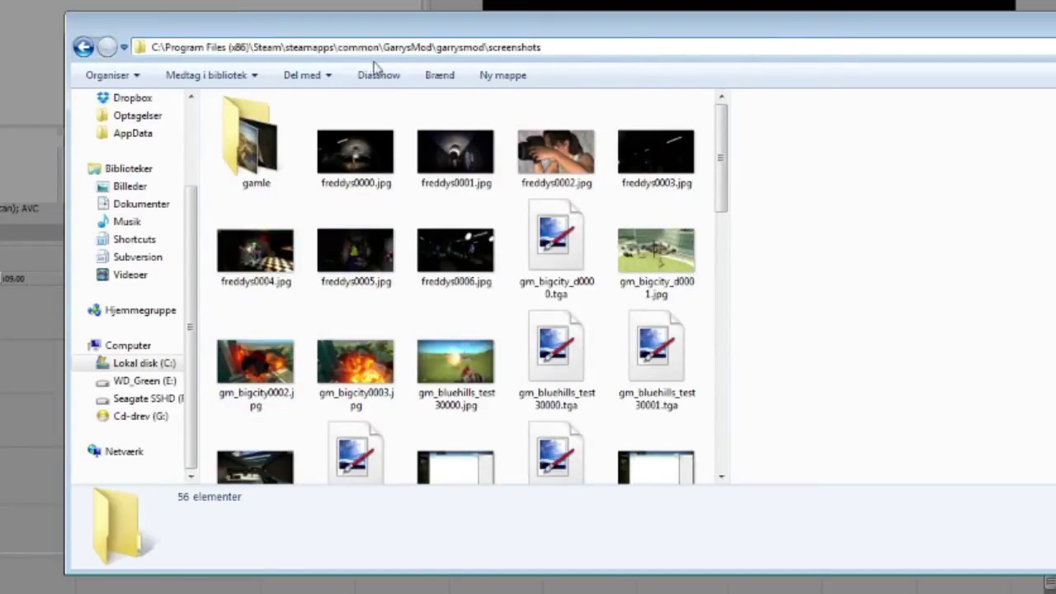
mouse_move(258, 48)
mouse_down()
mouse_move(637, 49)
mouse_move(251, 41)
mouse_up()
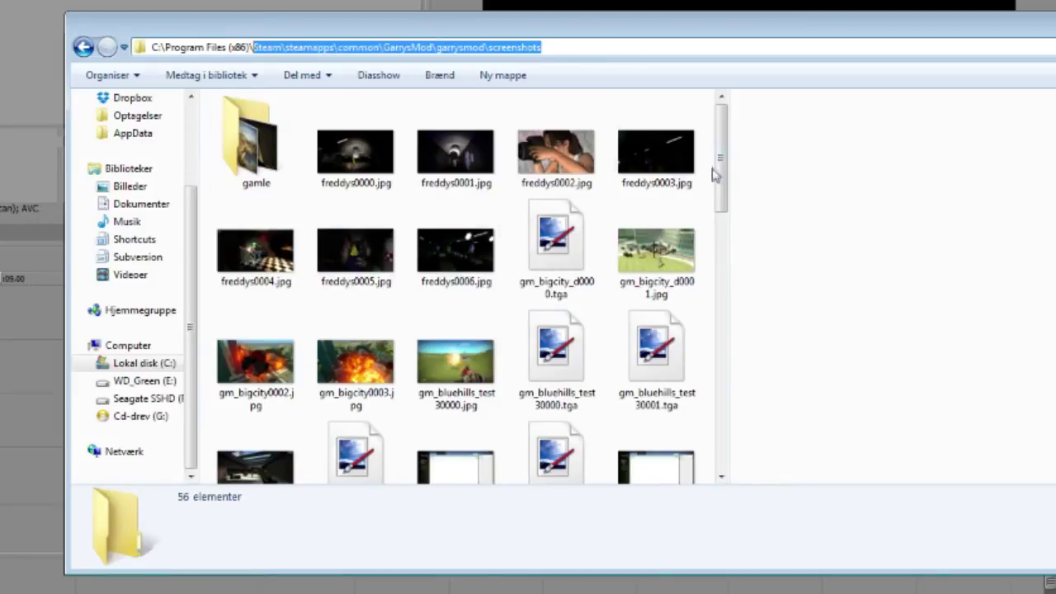
drag(714, 165, 698, 444)
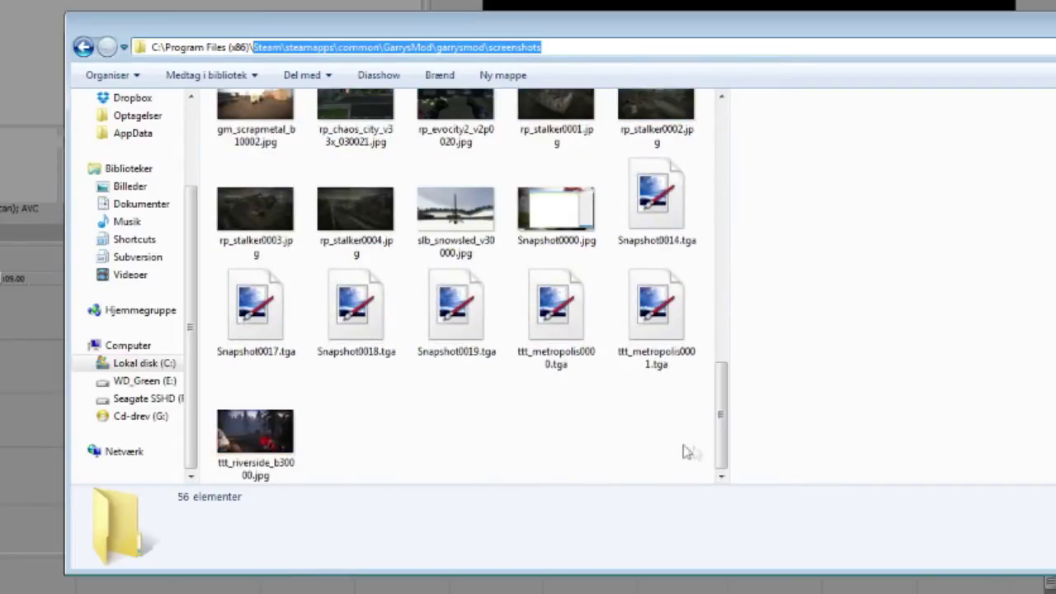
click(571, 411)
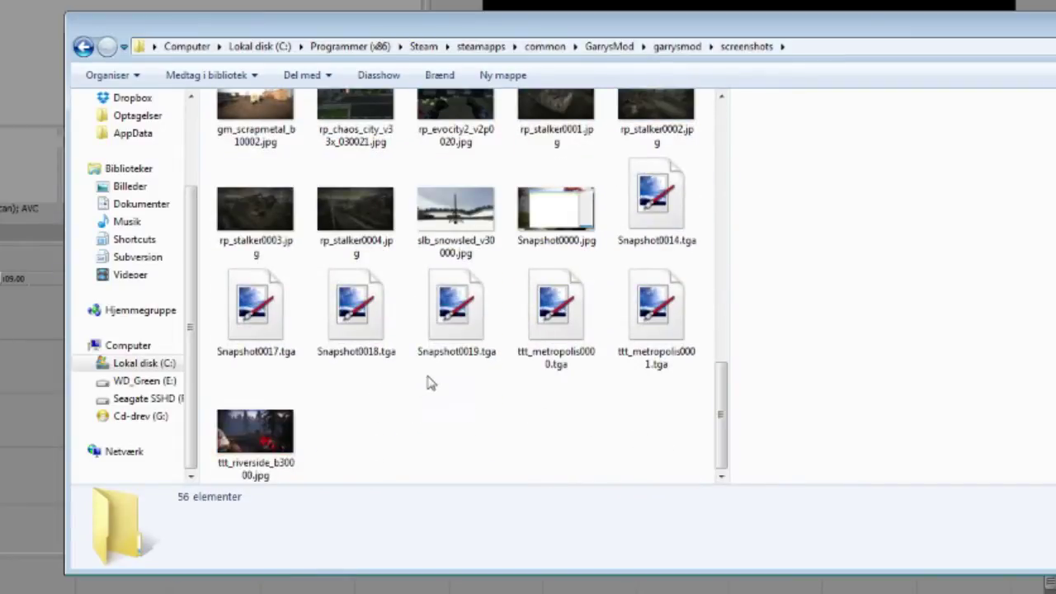
Add gm_construct0006.jpg to gm_construct0009.jpg from the screenshots folder to the third track after the last clip and briefly play them.
scroll(429, 383, up, 2)
scroll(435, 382, up, 3)
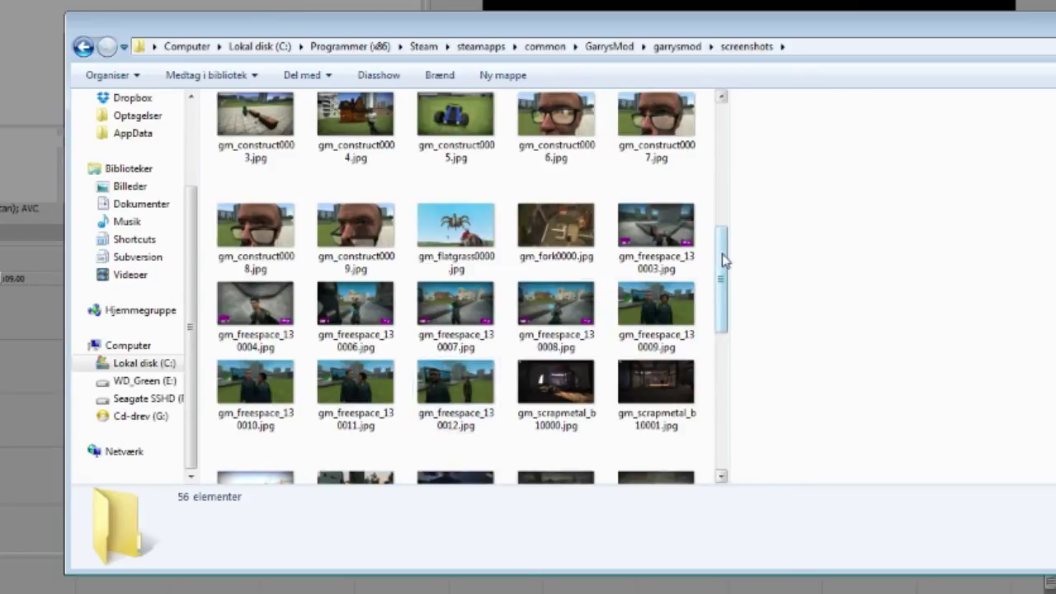
scroll(725, 247, up, 2)
click(589, 272)
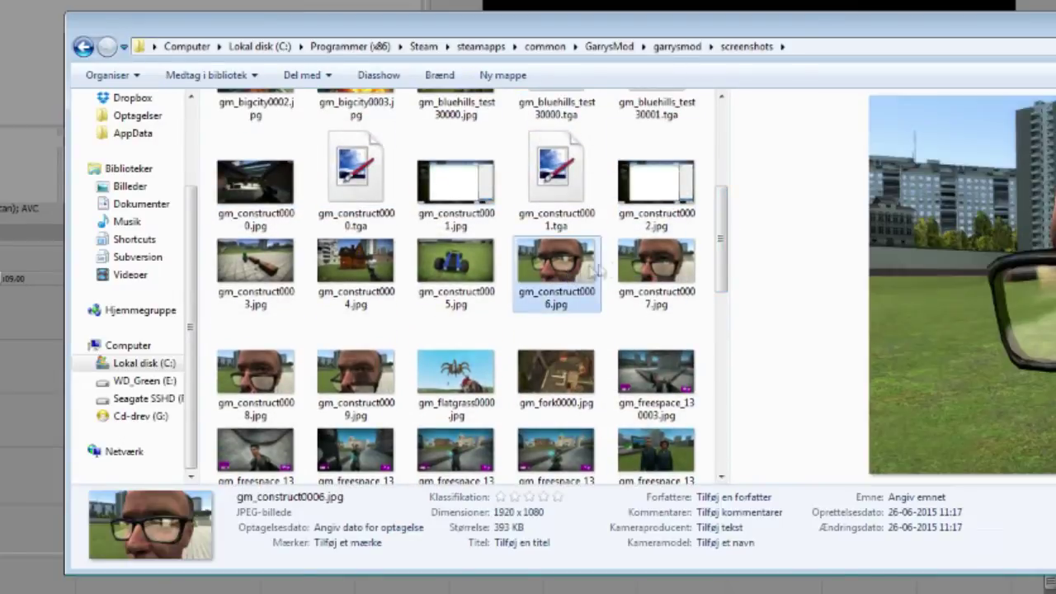
shift+click(370, 373)
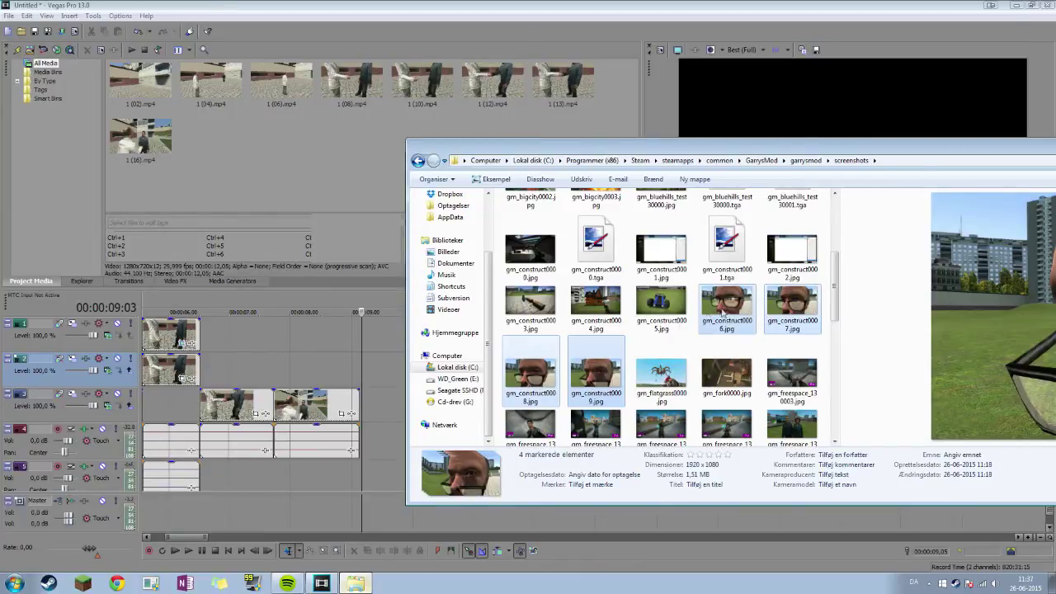
drag(724, 312, 363, 373)
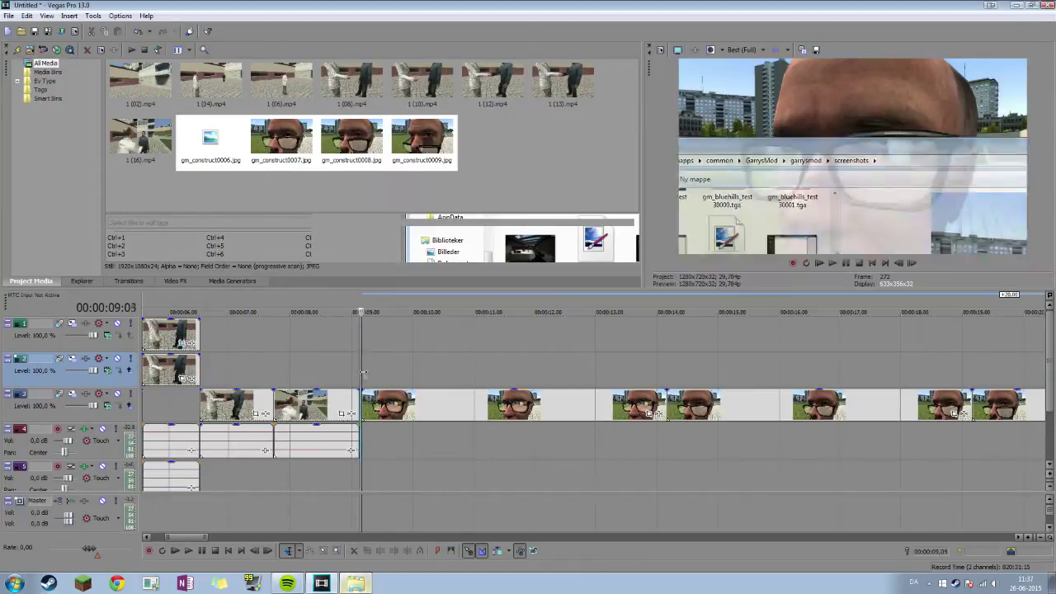
scroll(420, 378, down, 5)
key(space)
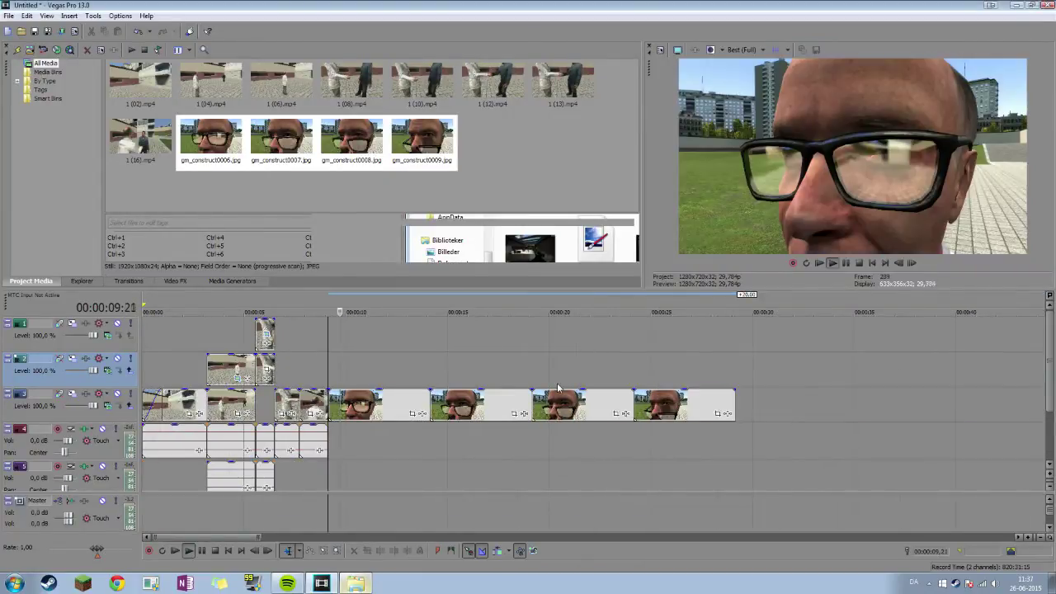
scroll(561, 390, down, 3)
key(space)
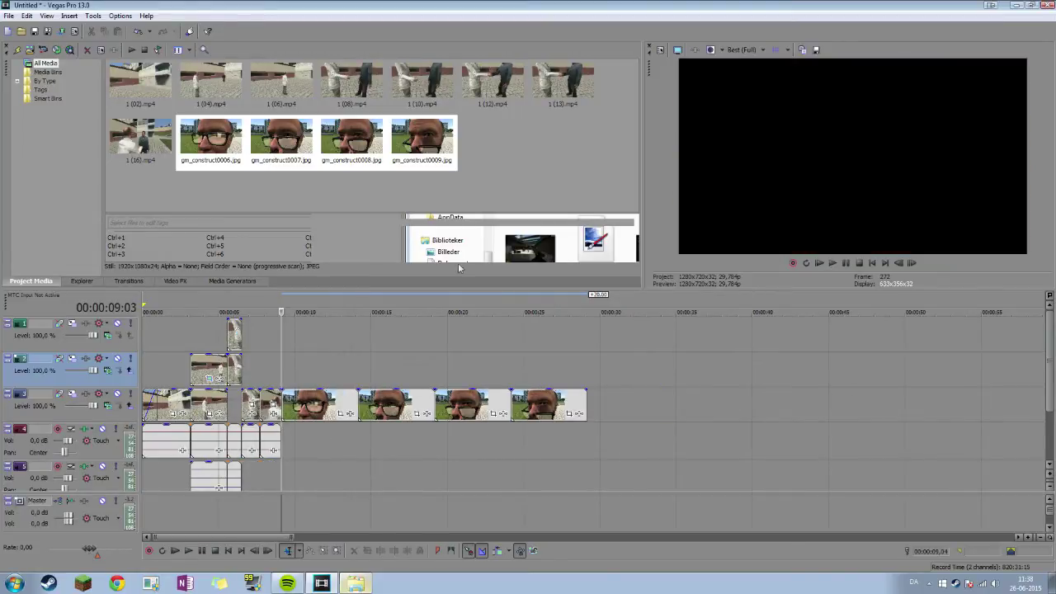
Delete all four face stills from the timeline, working from the last one to the first.
click(574, 394)
key(Delete)
click(484, 405)
key(Delete)
click(391, 404)
key(Delete)
click(321, 404)
key(Delete)
click(282, 382)
scroll(285, 378, up, 4)
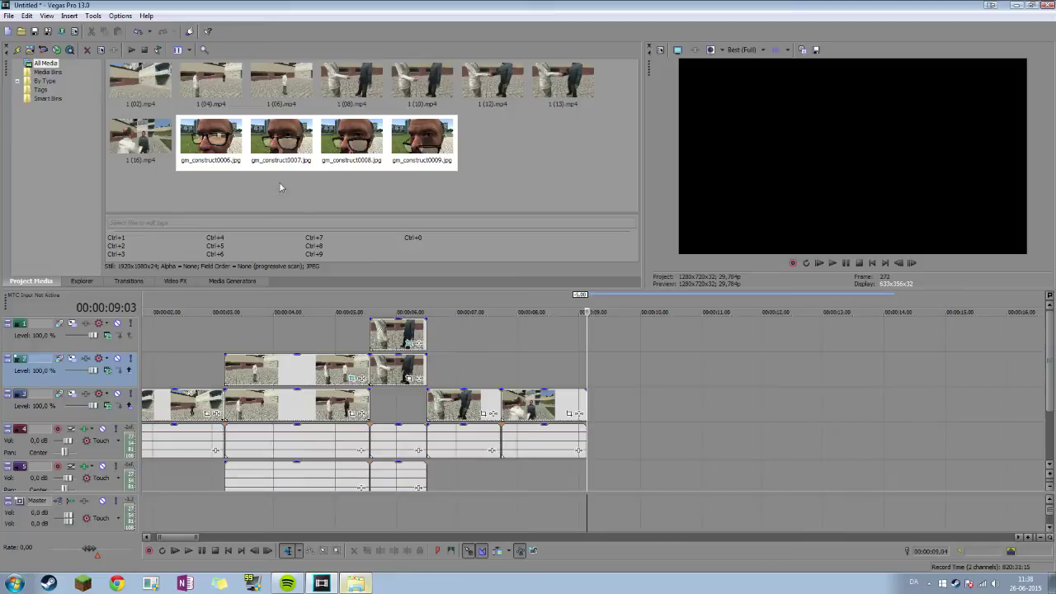
Place only gm_construct0006.jpg directly after the over-the-shoulder clip on the third track and play across the cut.
click(207, 136)
drag(572, 431, 600, 442)
click(579, 477)
scroll(580, 477, up, 3)
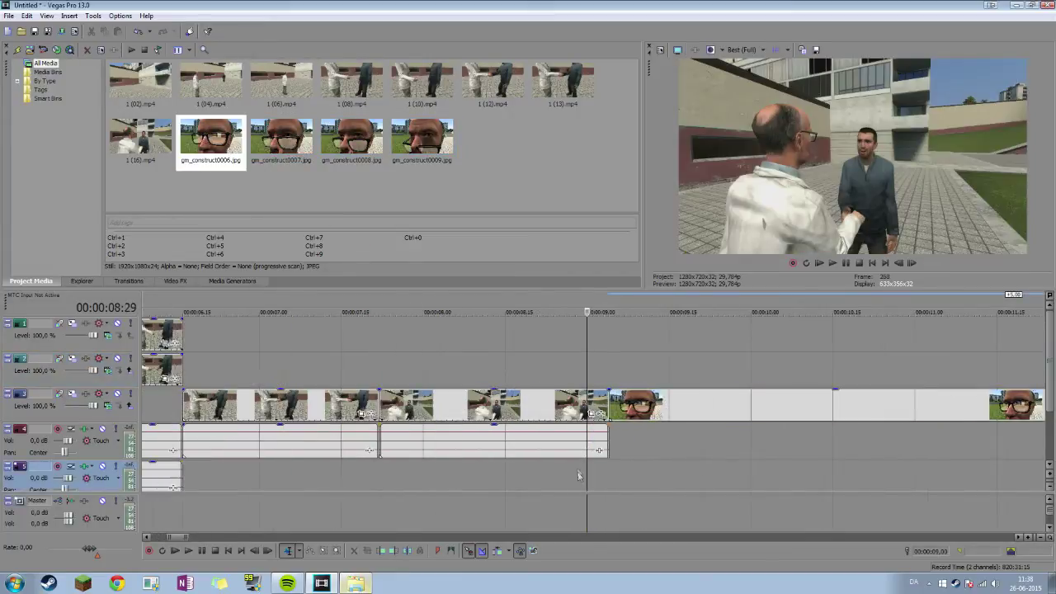
key(space)
click(605, 375)
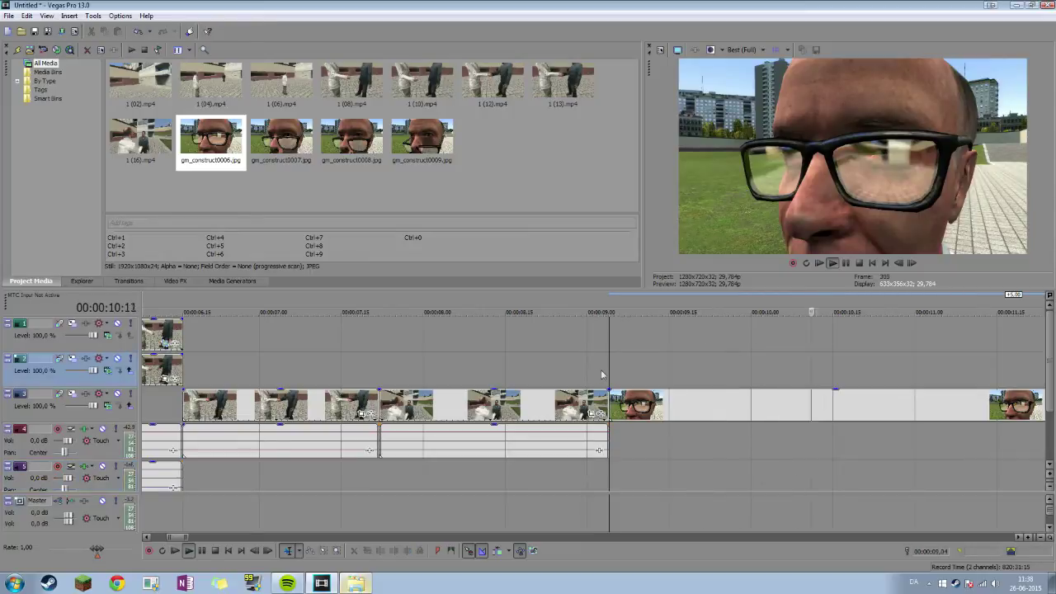
key(space)
scroll(601, 378, down, 3)
scroll(683, 415, up, 2)
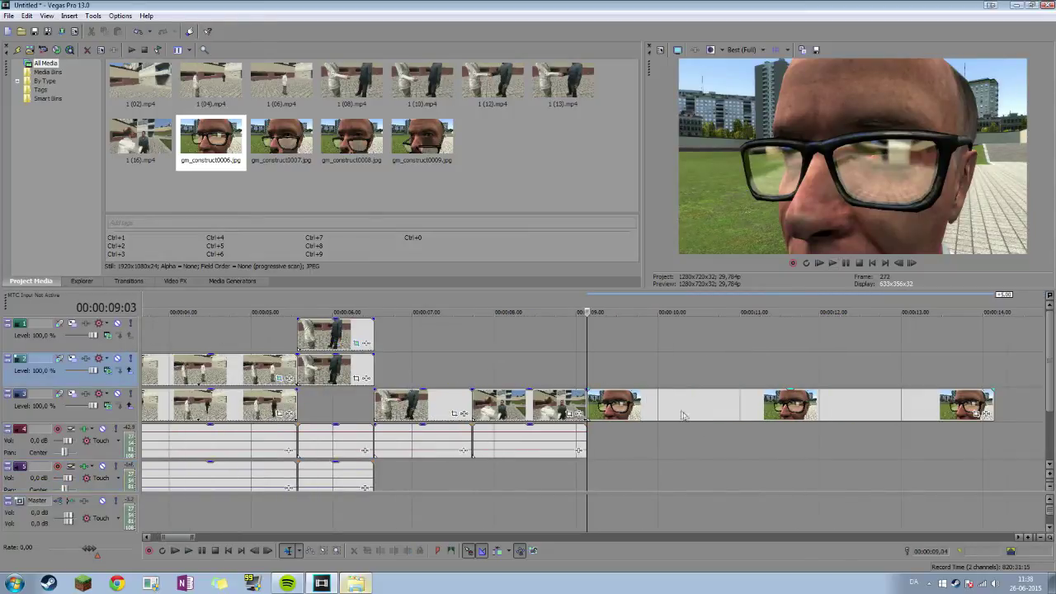
Add gm_construct0007.jpg to the top track, starting two frames after the beginning of gm_construct0006.jpg.
click(828, 407)
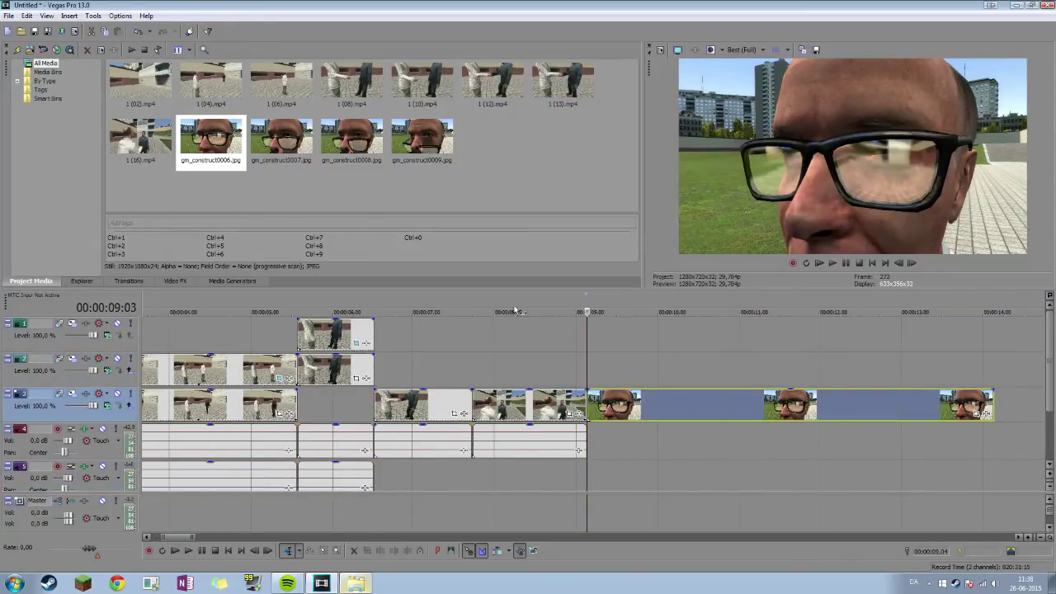
click(274, 157)
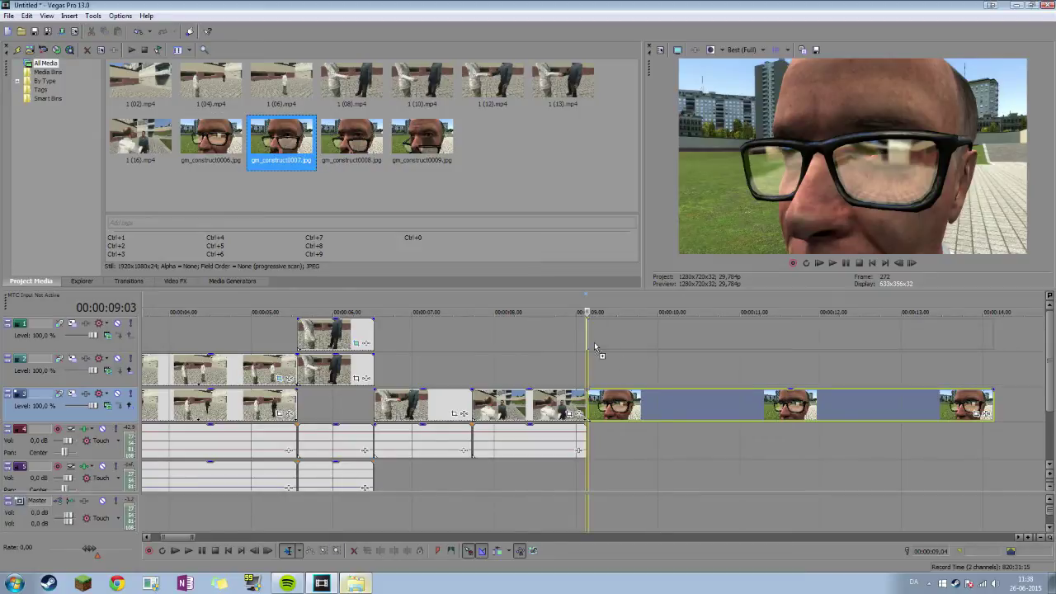
drag(597, 341, 598, 341)
scroll(598, 345, up, 7)
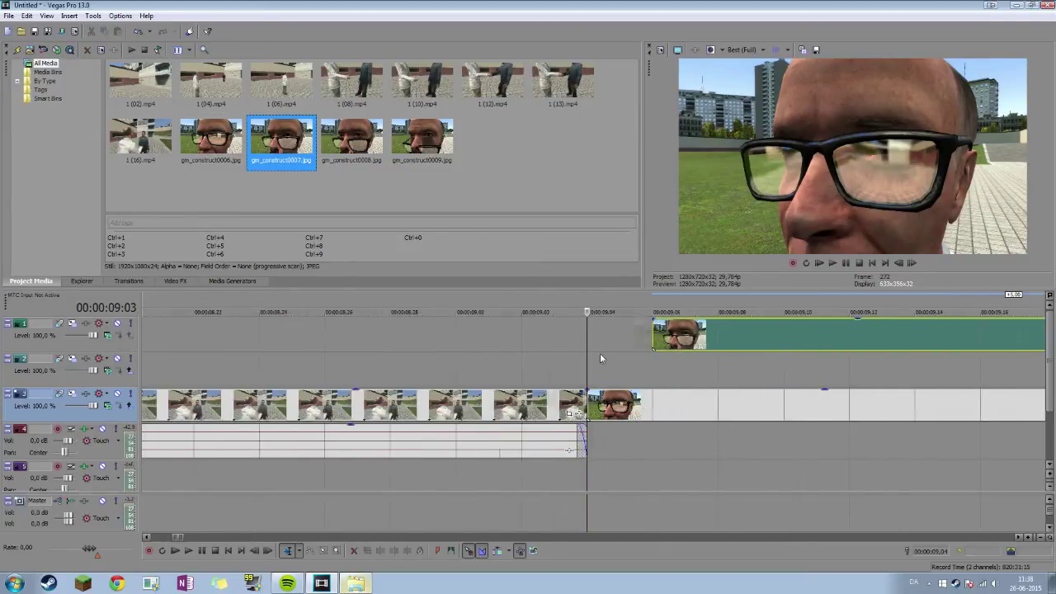
drag(798, 344, 733, 337)
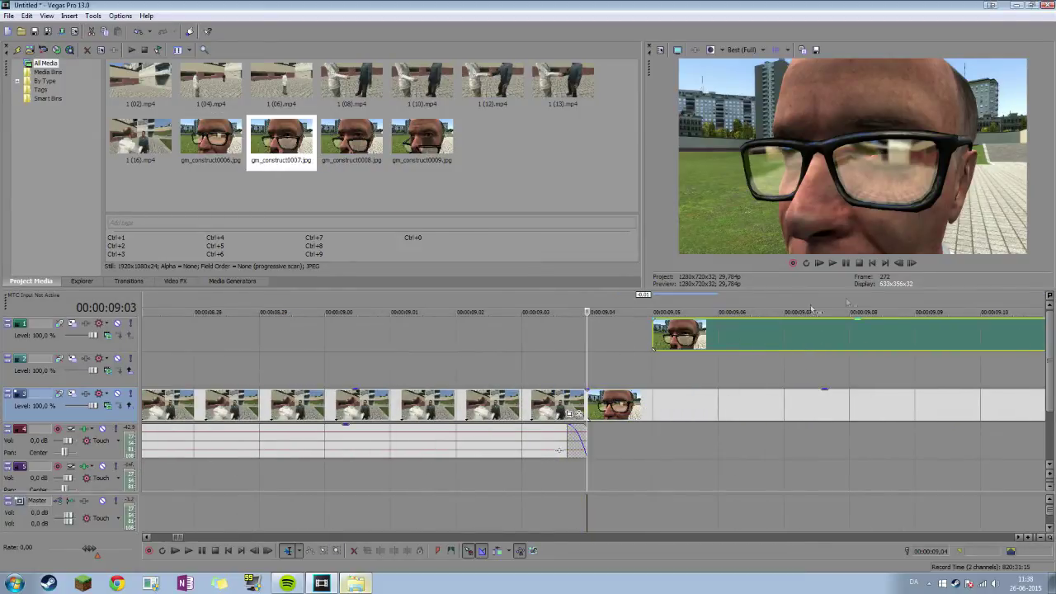
click(912, 262)
drag(715, 334, 780, 332)
click(917, 263)
click(918, 262)
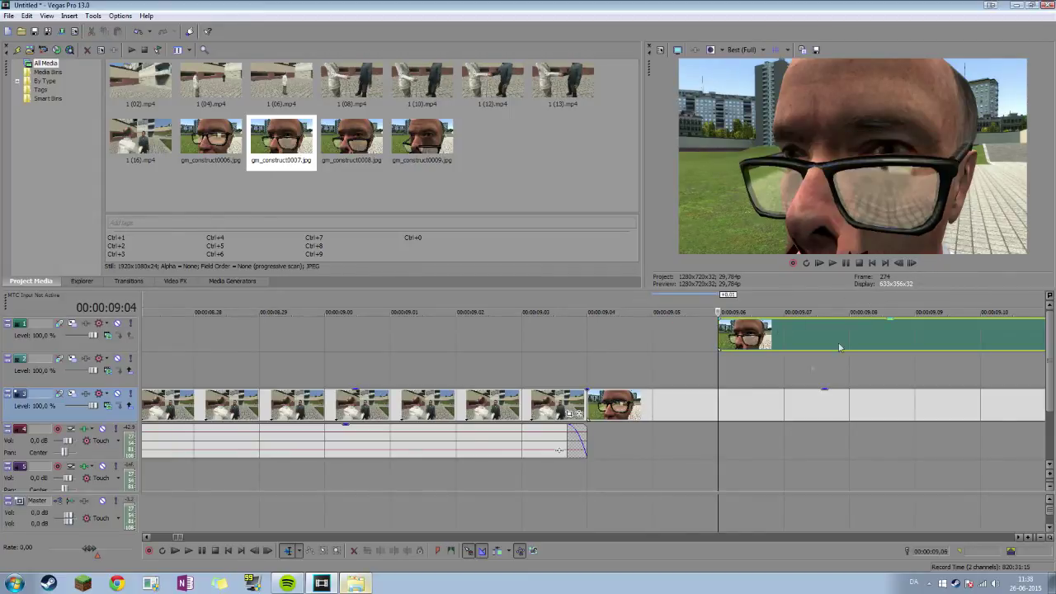
Split gm_construct0007.jpg two frames after its start and remove the remainder.
scroll(783, 326, down, 4)
click(912, 262)
click(912, 263)
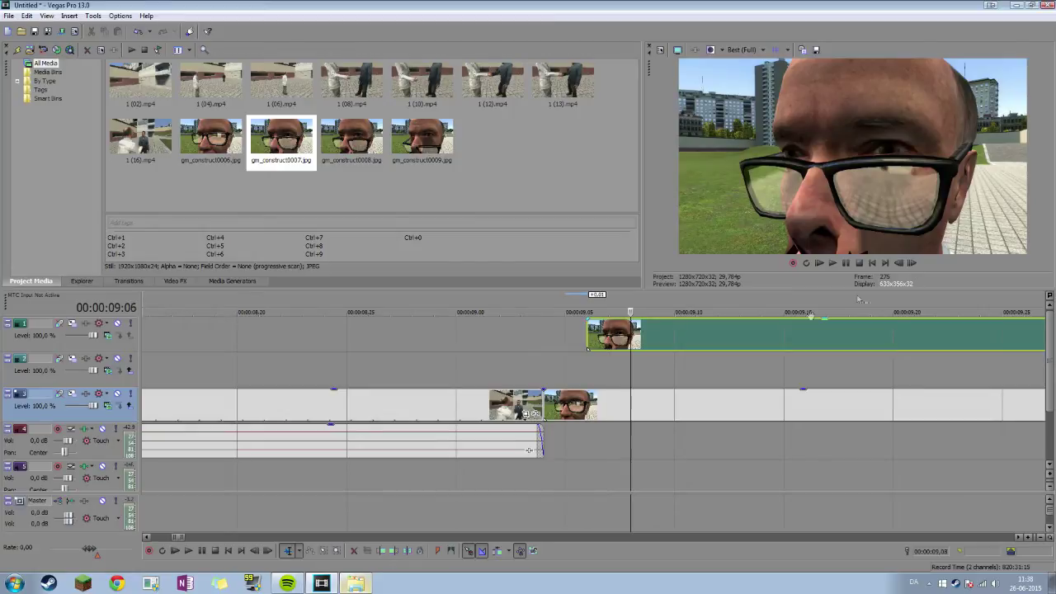
click(631, 335)
key(s)
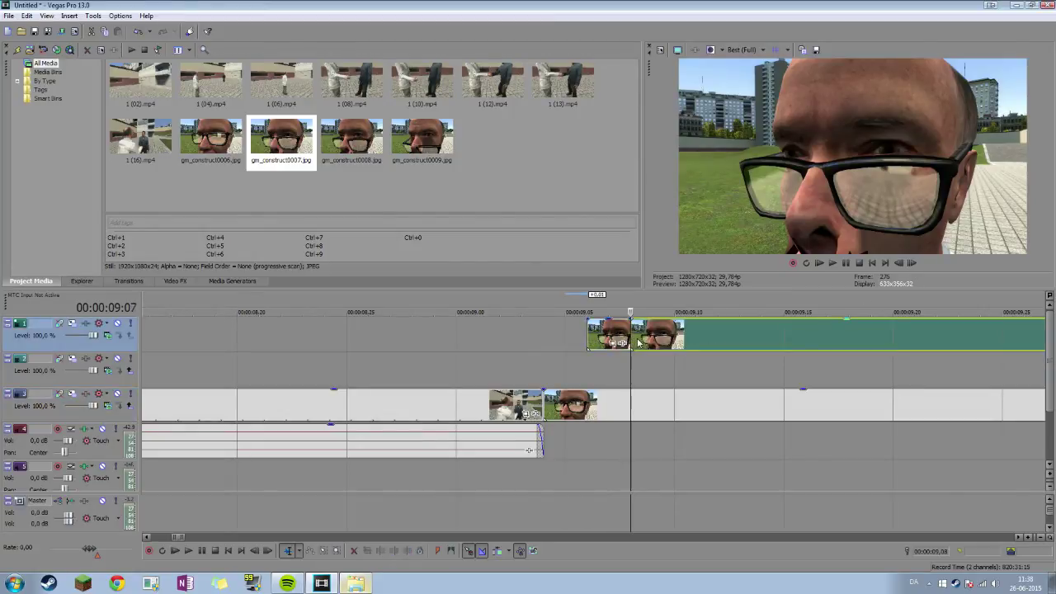
key(ctrl+z)
Place gm_construct0008.jpg directly after gm_construct0007.jpg on the top track and cut it down to two frames.
drag(347, 155, 637, 342)
click(613, 370)
click(913, 265)
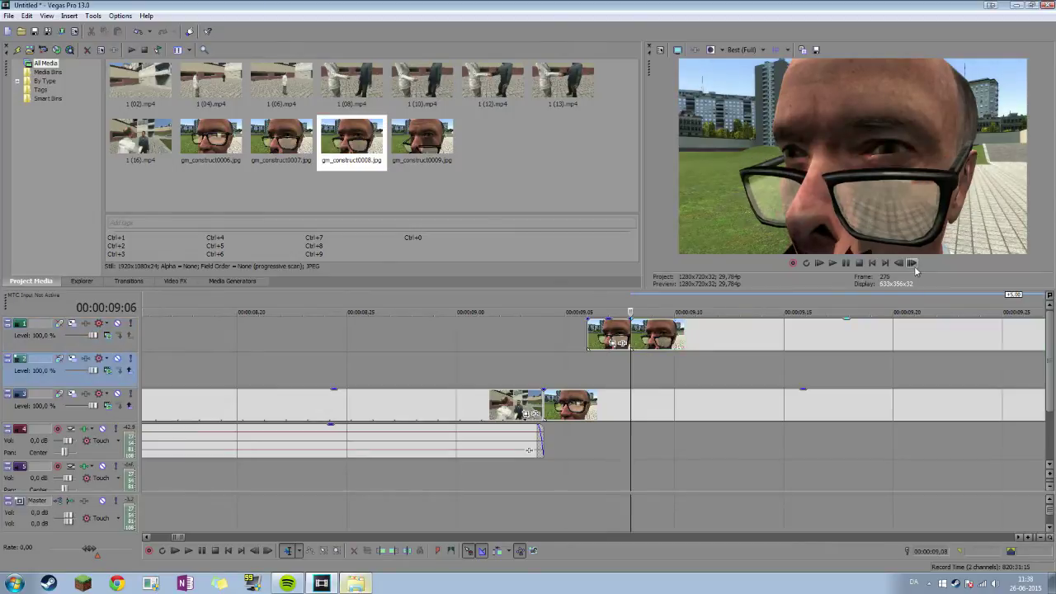
click(898, 262)
click(911, 262)
click(912, 263)
click(675, 342)
key(s)
click(689, 344)
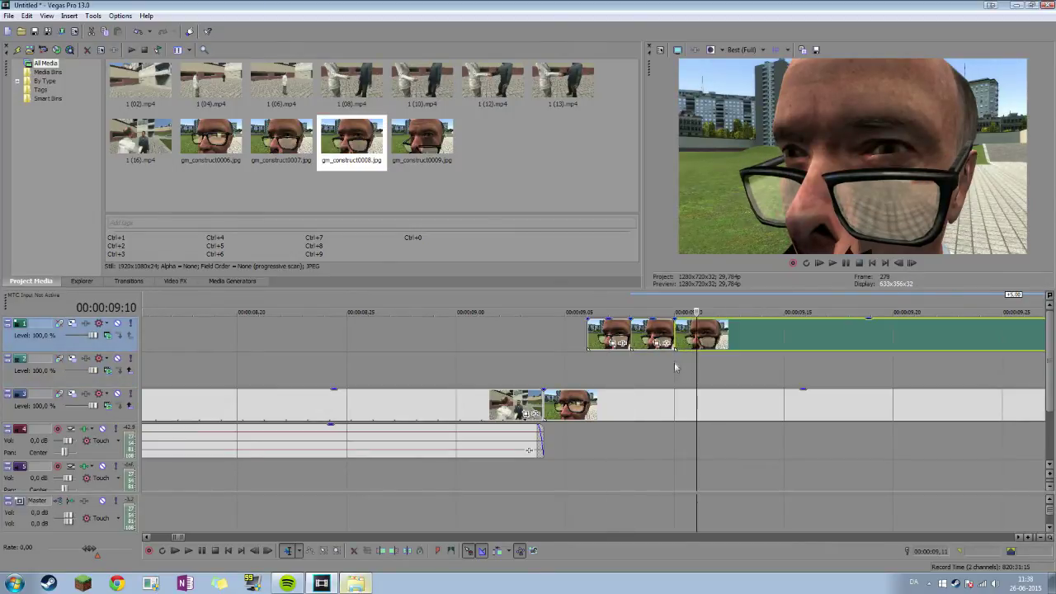
key(Delete)
Place gm_construct0009.jpg directly after gm_construct0008.jpg on the top track and split it two frames after its start.
click(672, 364)
drag(415, 142, 683, 340)
click(915, 264)
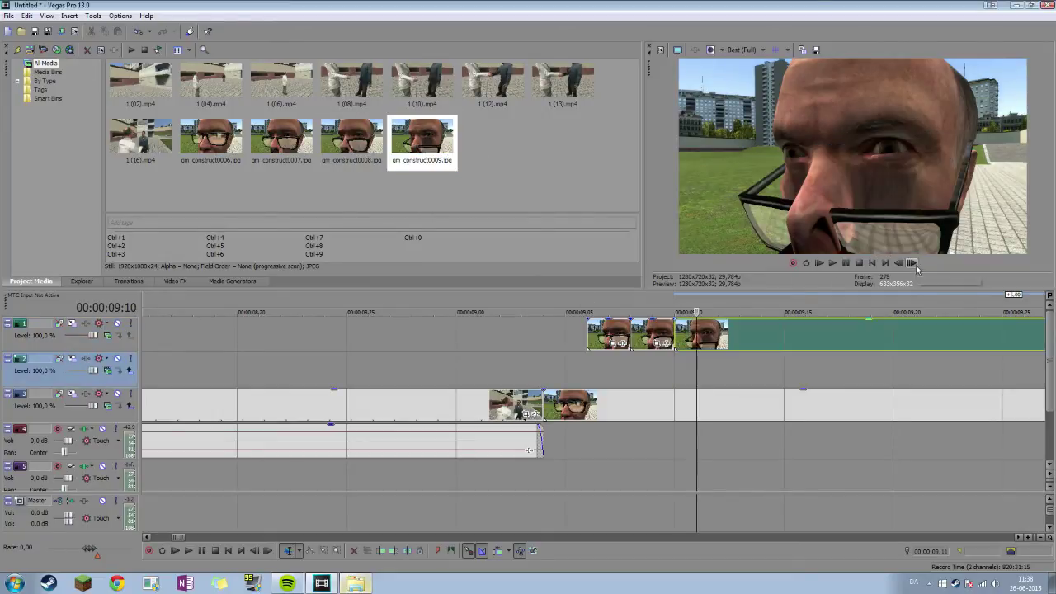
click(913, 264)
mouse_move(734, 336)
mouse_down()
mouse_move(833, 335)
mouse_move(730, 348)
mouse_up()
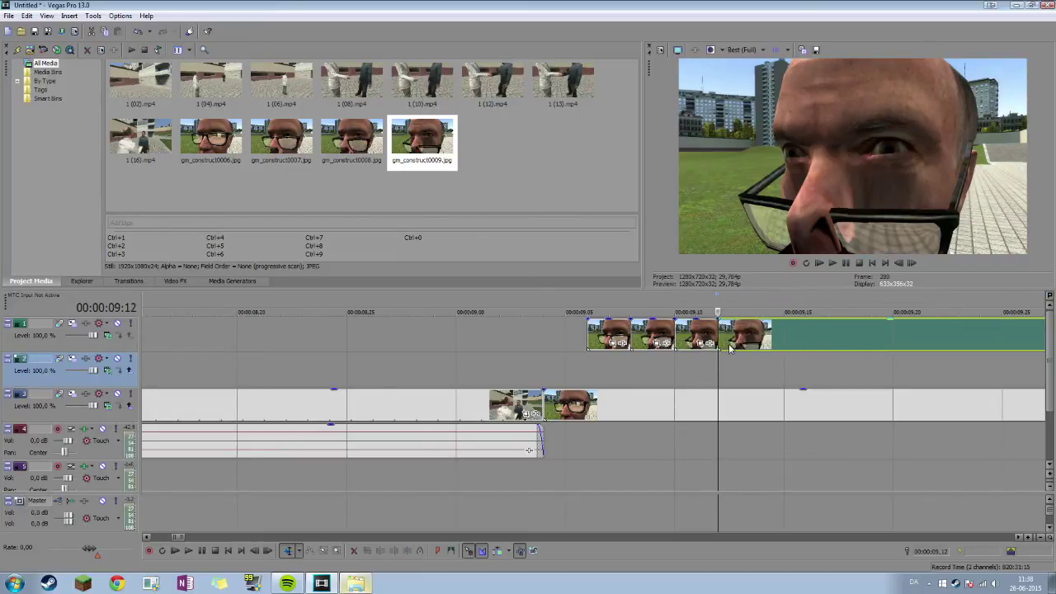
Play the face-still animation from just before the end of the over-the-shoulder clip.
scroll(659, 380, down, 3)
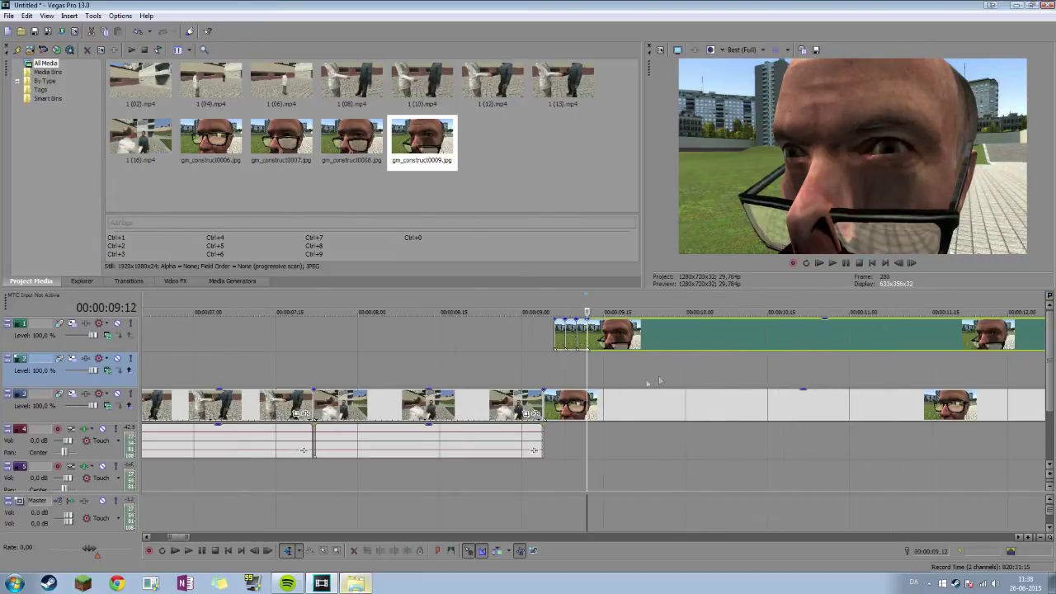
click(531, 367)
key(space)
key(space)
key(space)
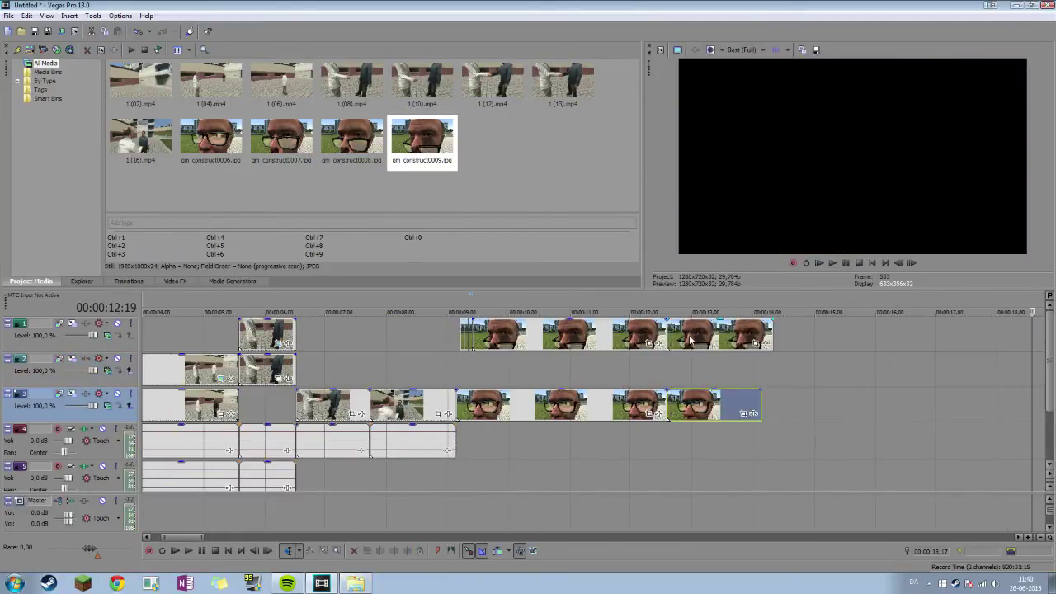
Delete the split-off end pieces of the face stills on the top and third tracks so both end together.
drag(710, 404, 684, 353)
key(Delete)
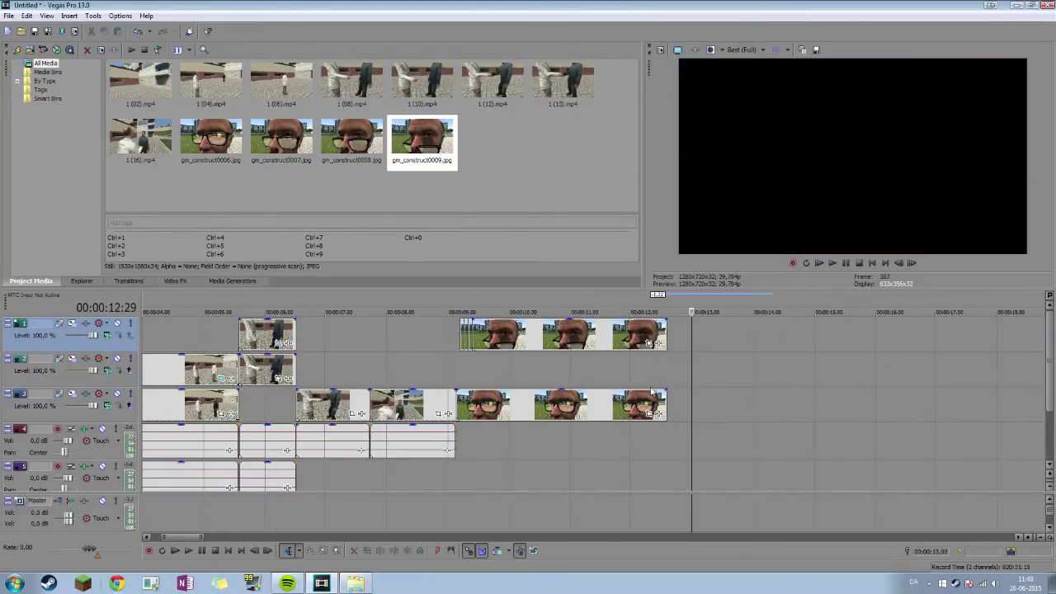
click(374, 380)
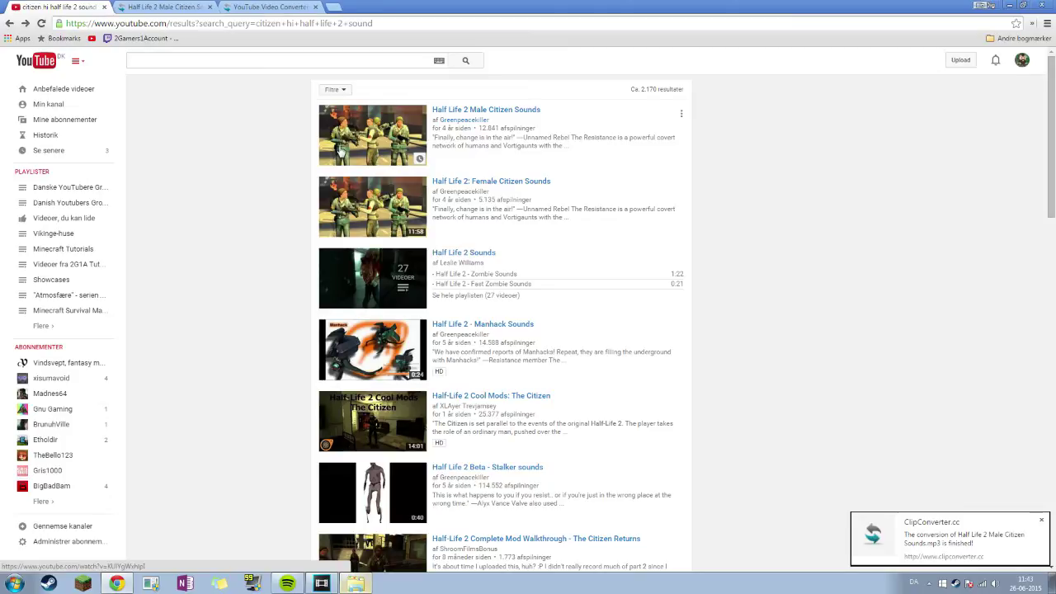
Open the Half Life 2 Male Citizen Sounds video from the search results and copy its page address.
click(495, 117)
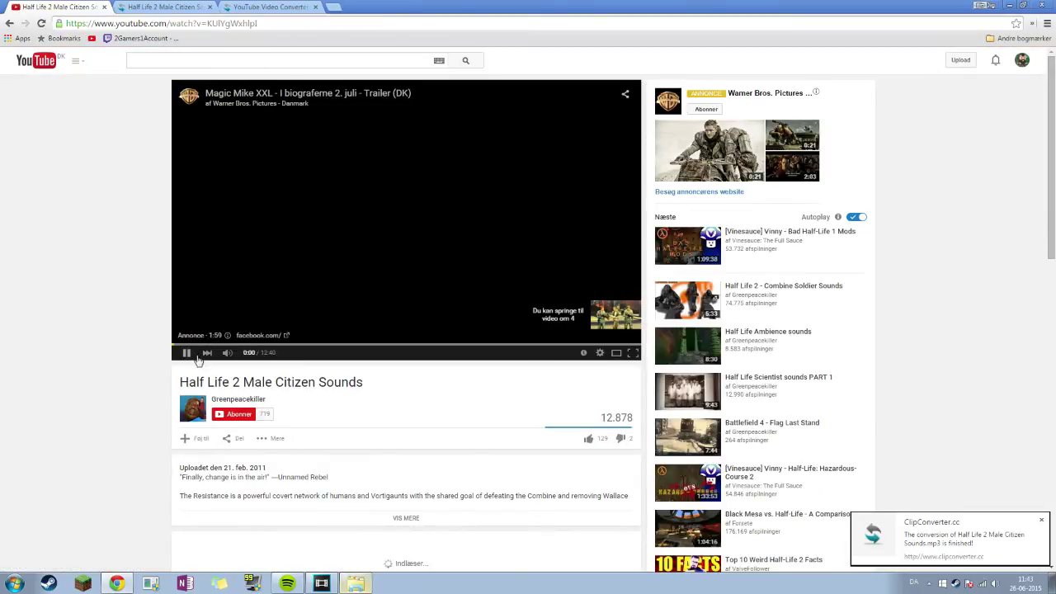
scroll(208, 341, down, 2)
scroll(208, 340, down, 1)
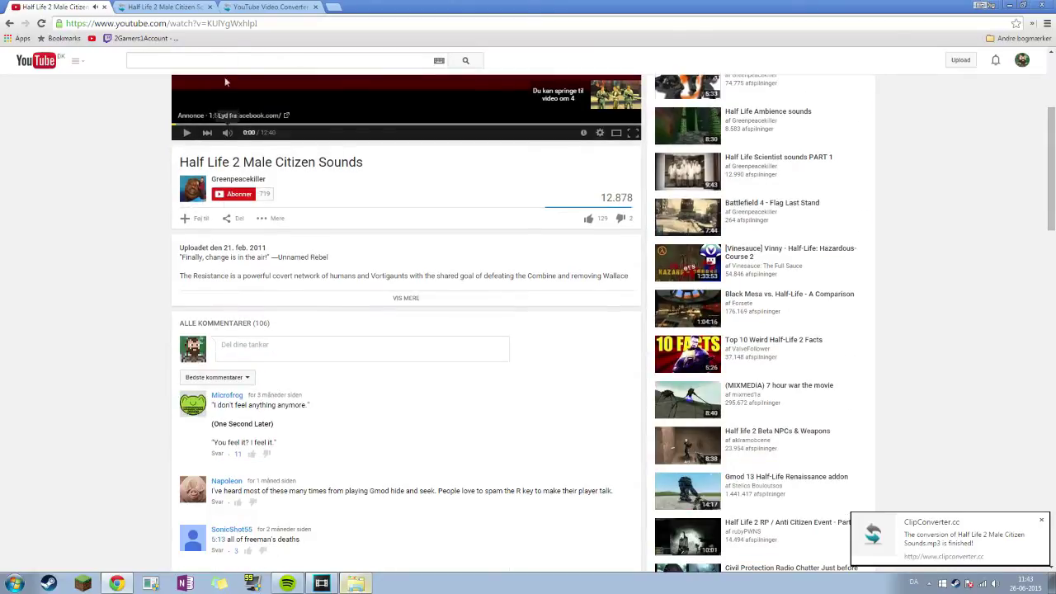
click(262, 24)
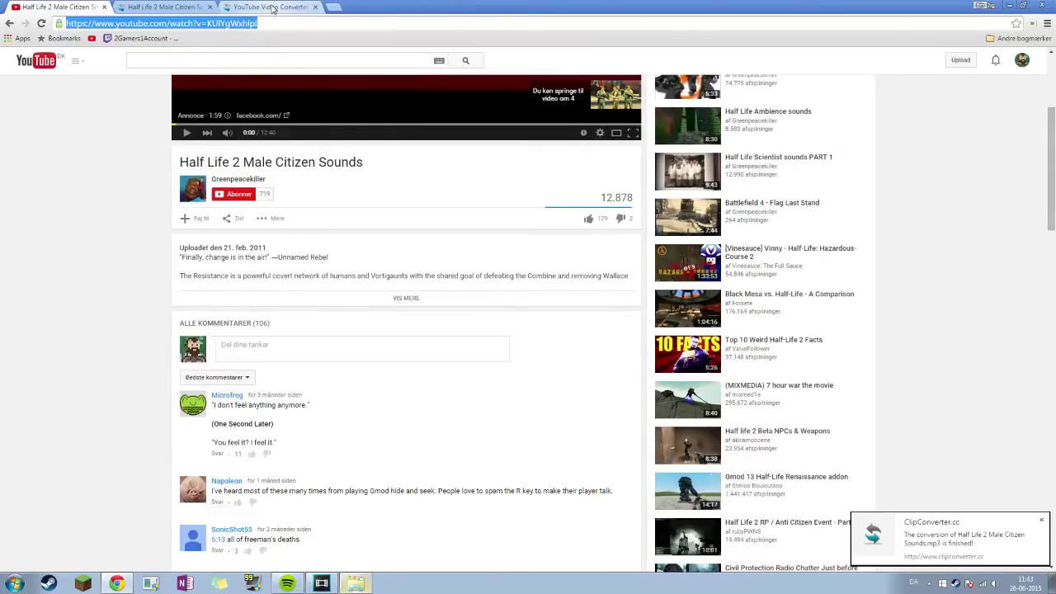
click(83, 223)
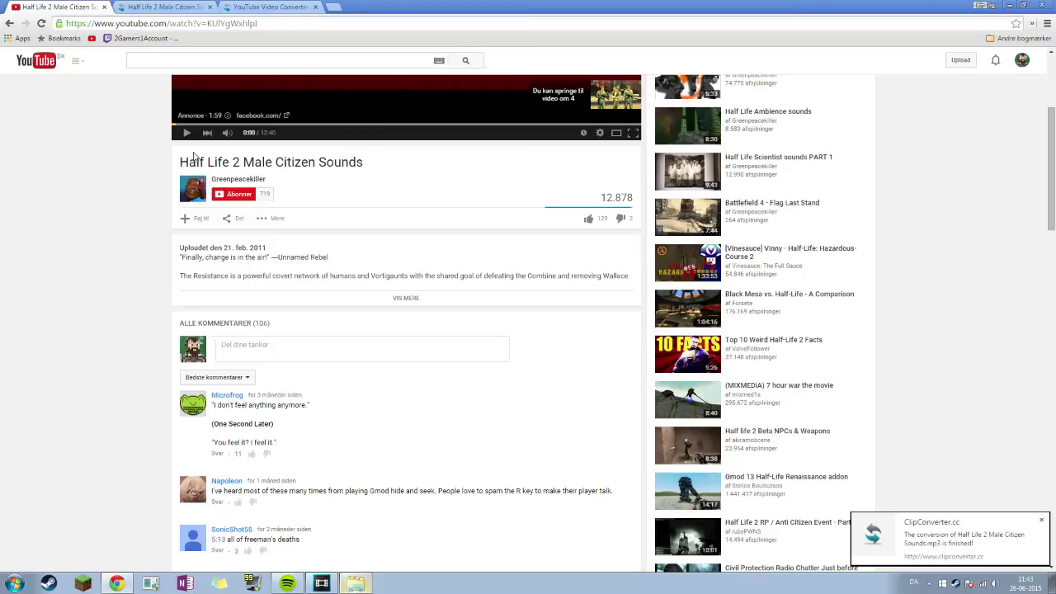
Submit the copied video link to Clip Converter with MP3 as the conversion format and close that converter page.
click(272, 6)
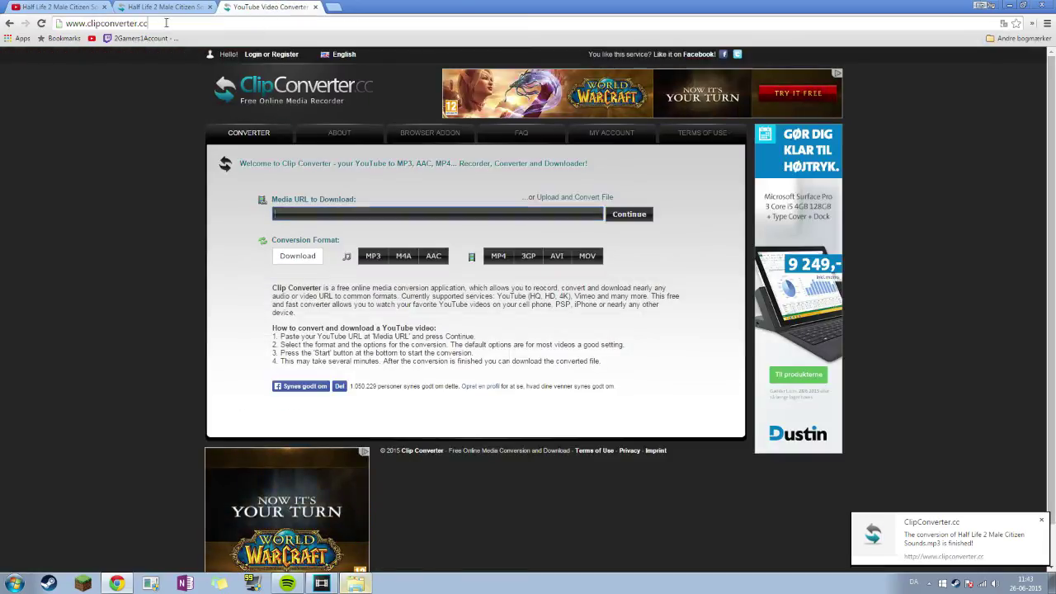
click(91, 23)
click(361, 210)
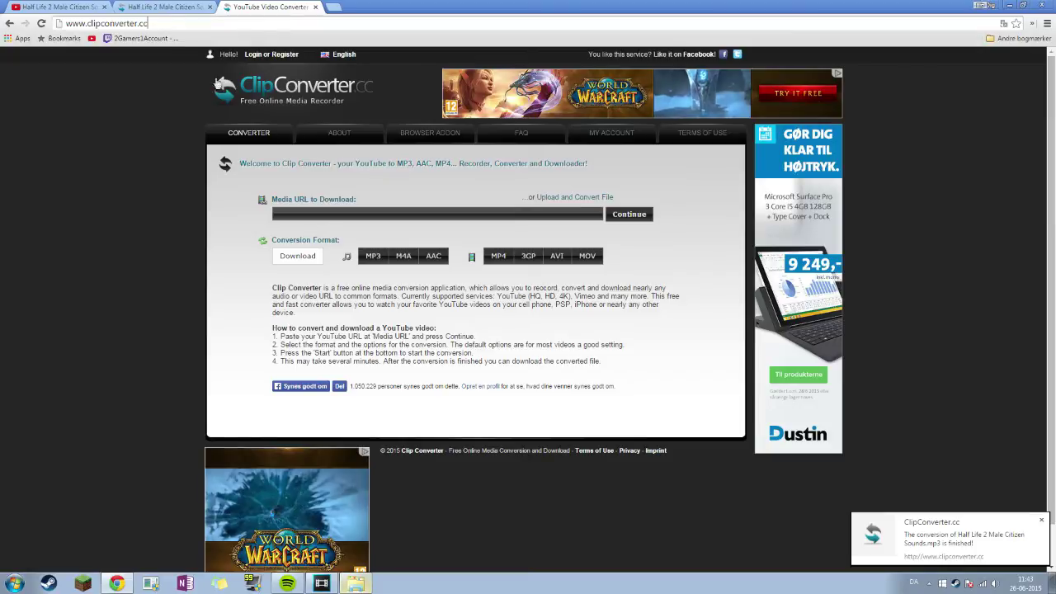
text(https://www.youtube.com/watch?v=KUIYgWxhIpI)
click(382, 262)
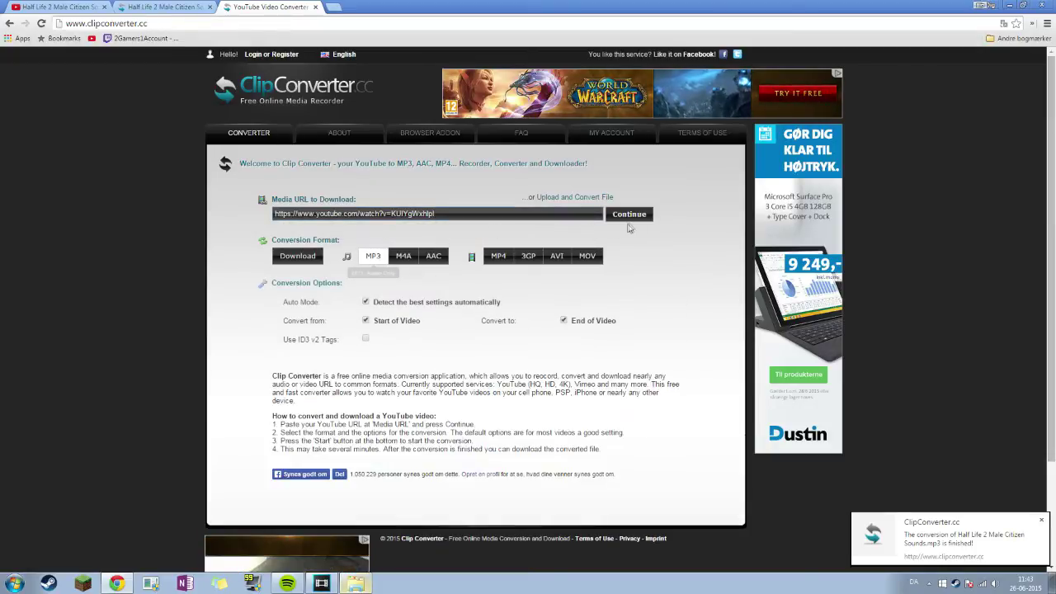
click(631, 216)
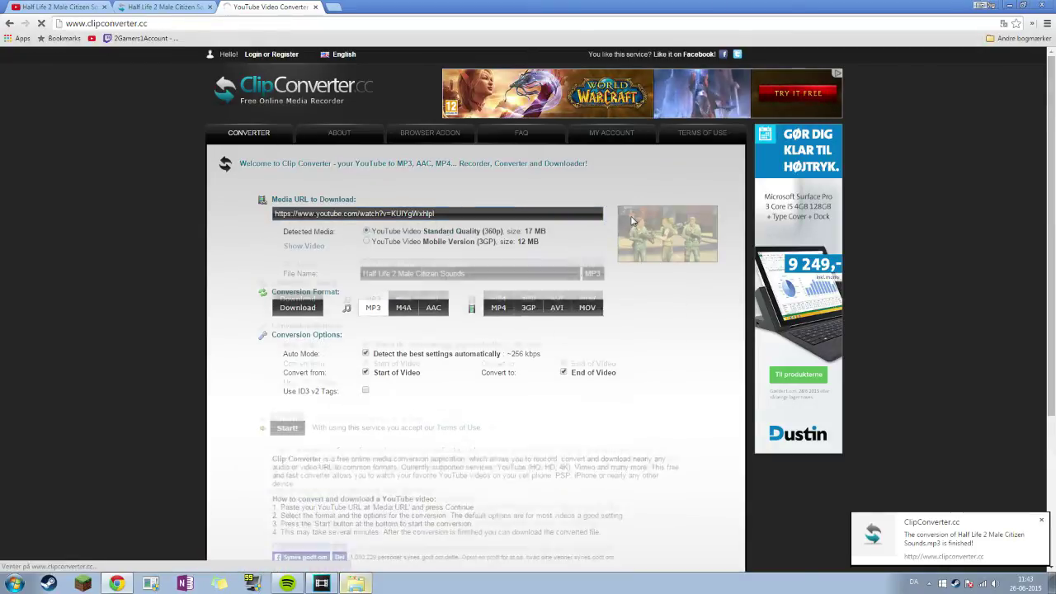
click(315, 6)
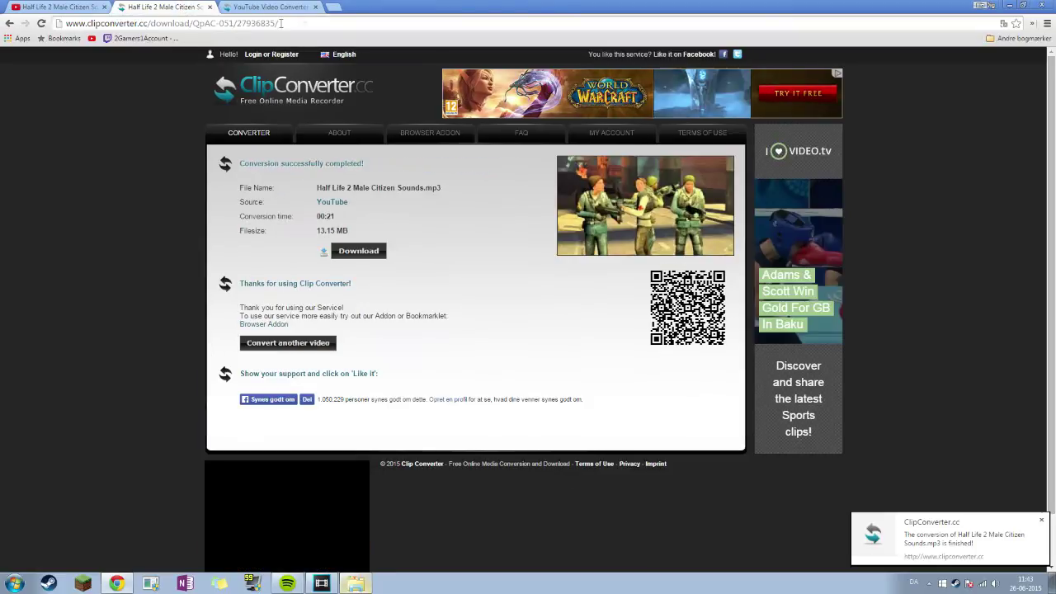
click(318, 6)
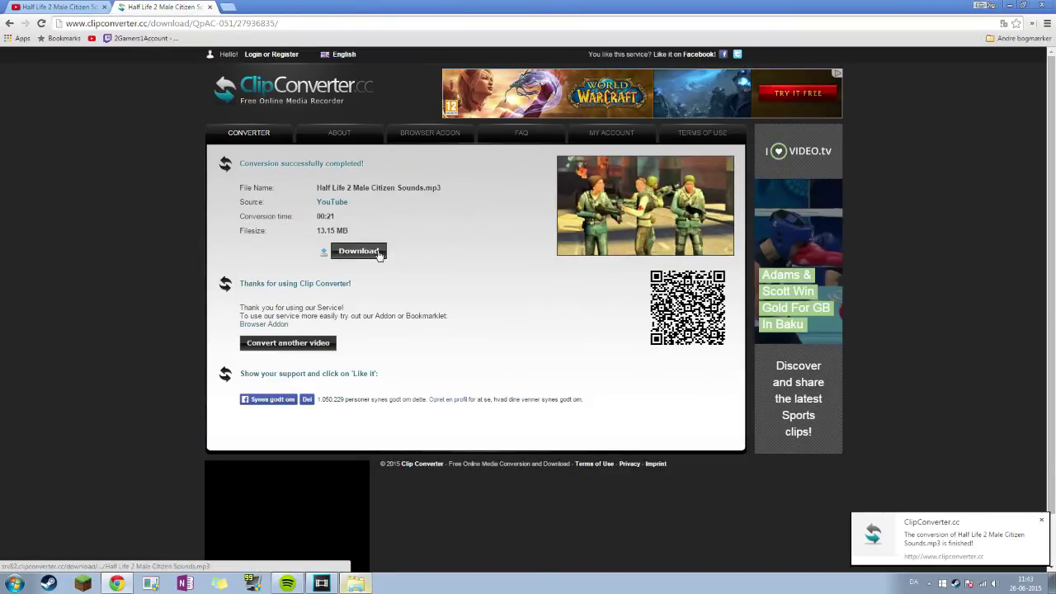
Download Half Life 2 Male Citizen Sounds.mp3 and place it in Vegas Pro on audio track 5 within the over-the-shoulder clip.
click(358, 251)
scroll(164, 504, down, 1)
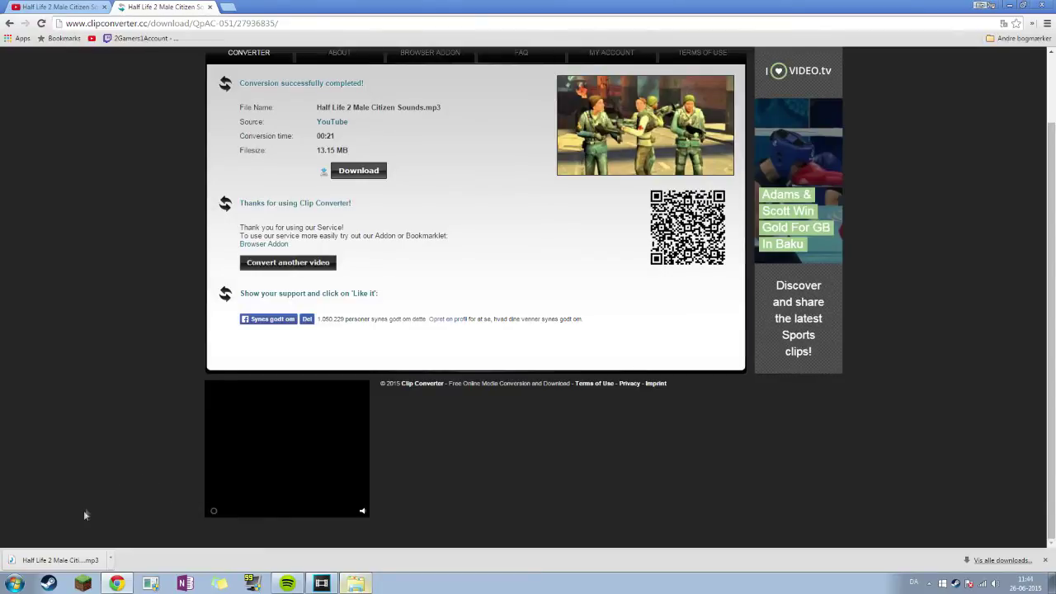
drag(51, 554, 350, 568)
drag(381, 470, 381, 474)
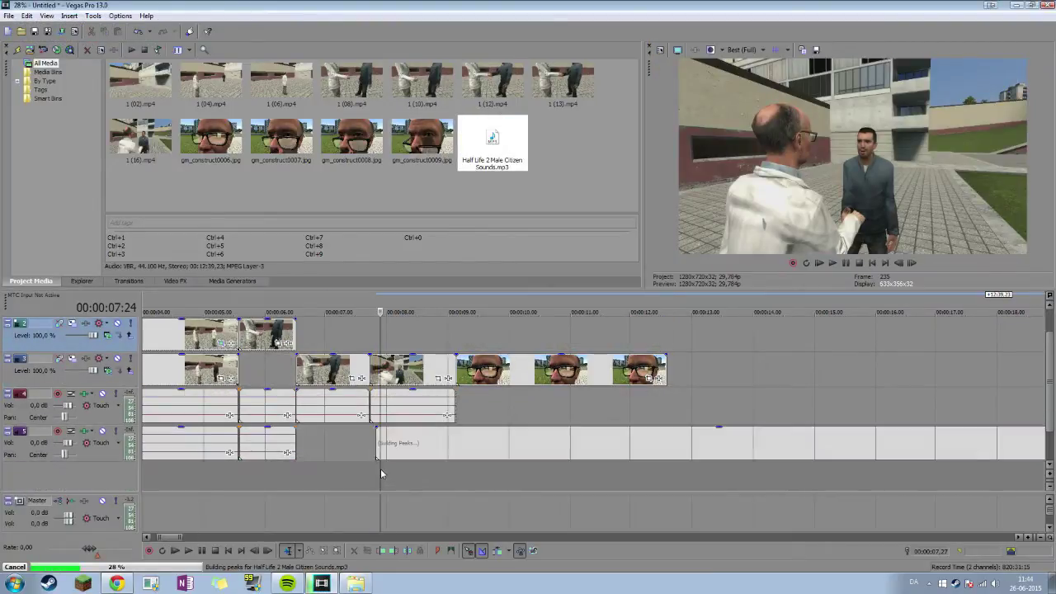
click(377, 477)
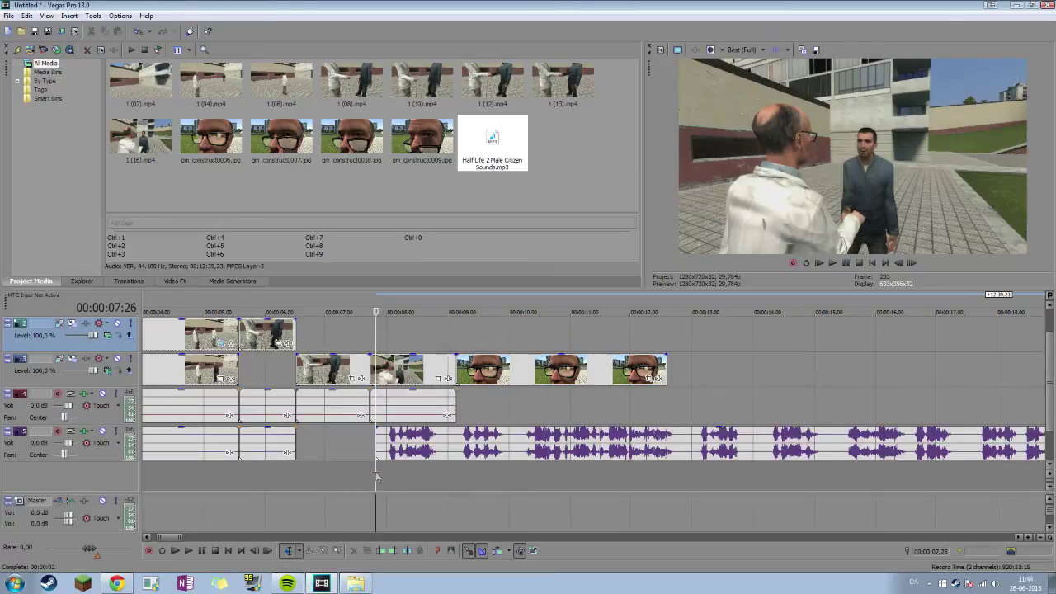
Play the citizen sounds from about 00:01:10 and lower the gain of the audio event on track 5.
scroll(604, 458, down, 8)
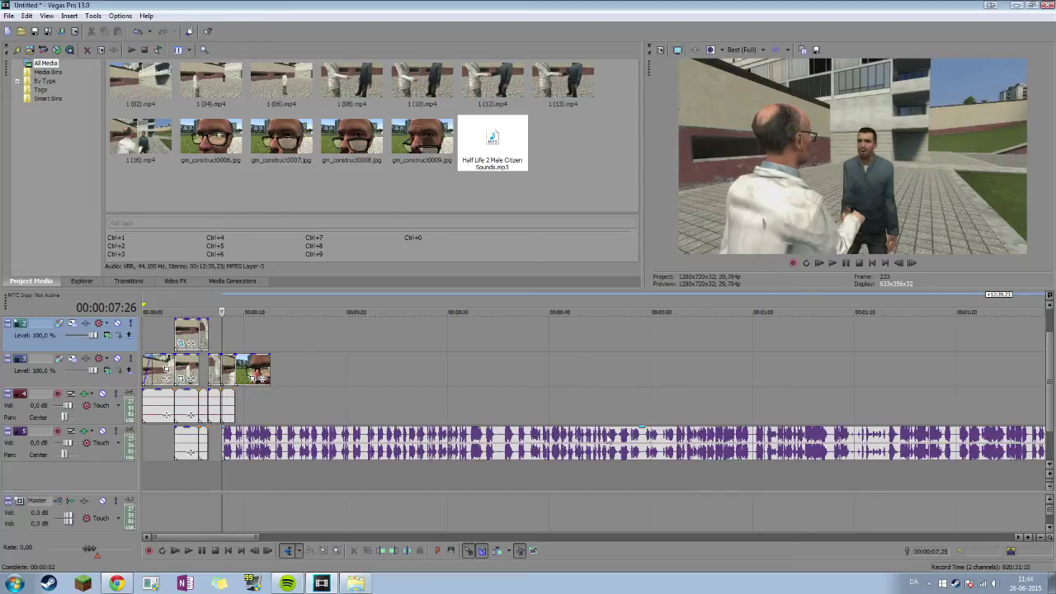
click(858, 461)
scroll(743, 462, up, 8)
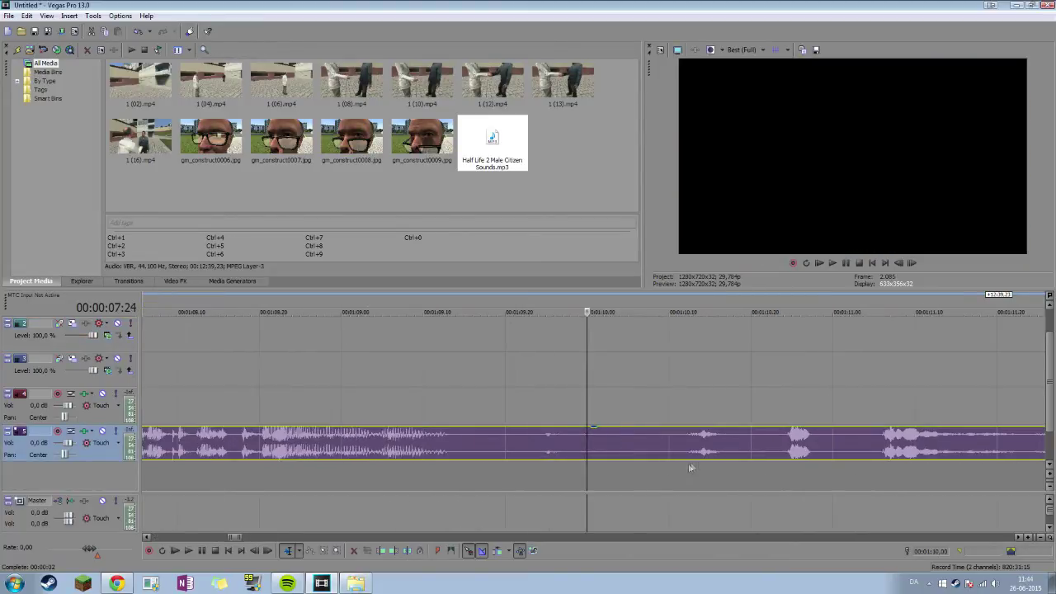
scroll(690, 462, down, 6)
key(space)
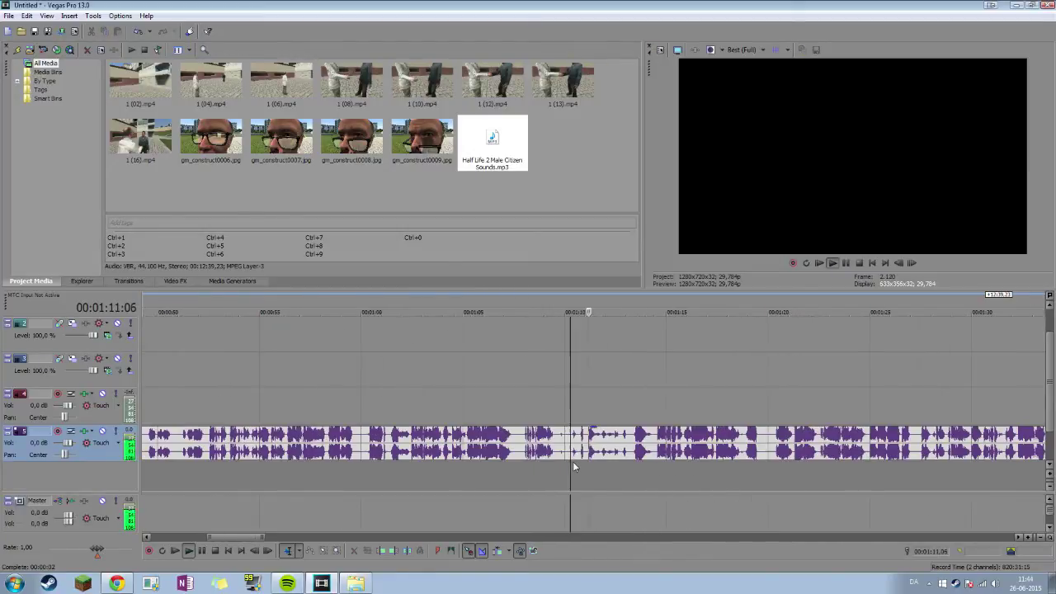
scroll(575, 466, down, 3)
key(space)
drag(757, 428, 759, 452)
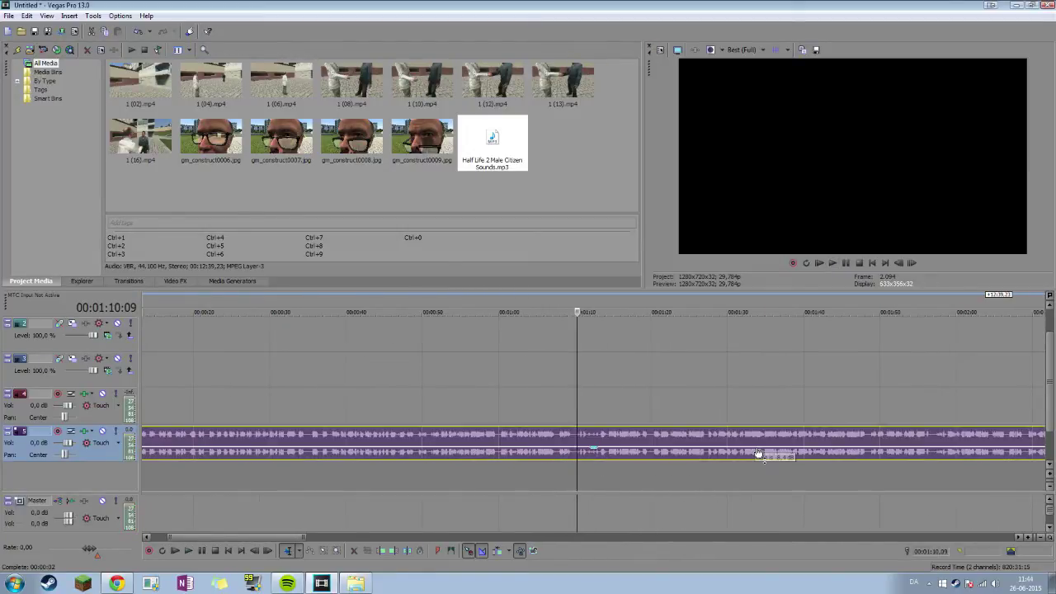
Look through the end of the citizen sounds audio and listen to it from about 00:12:13.
scroll(759, 454, down, 5)
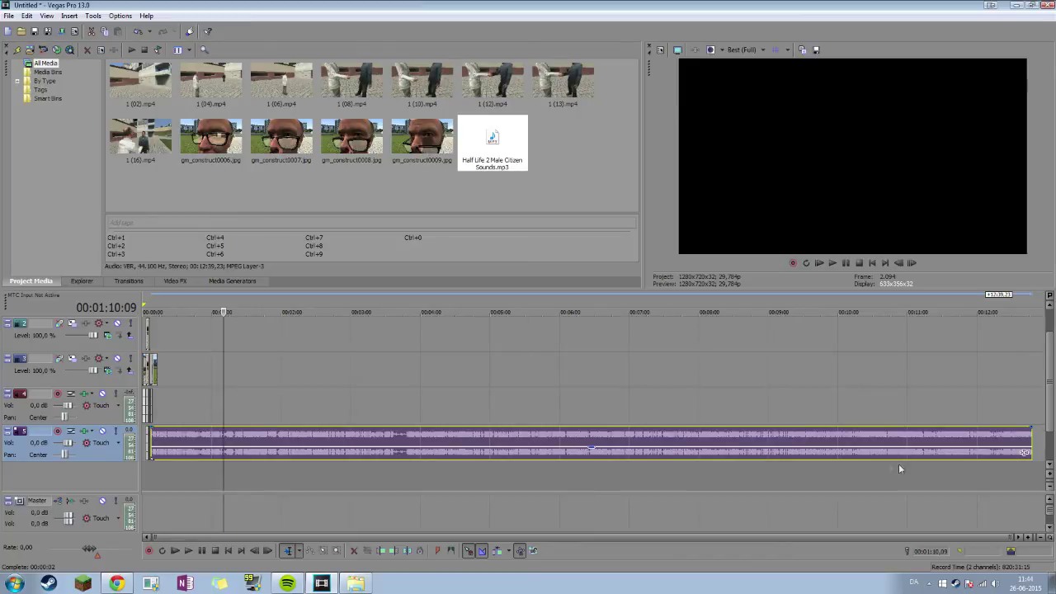
scroll(996, 464, up, 8)
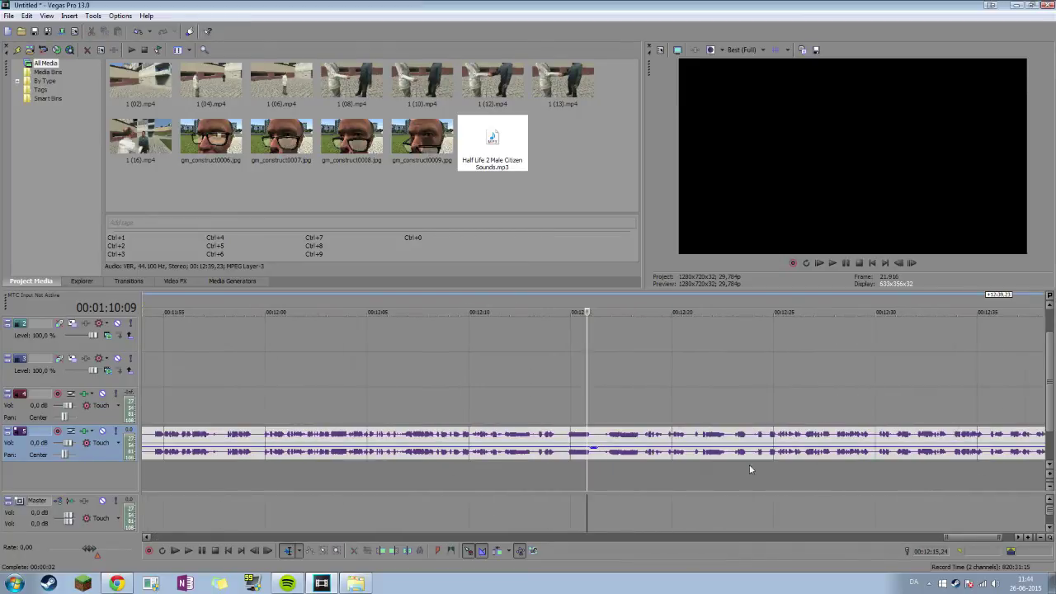
scroll(677, 459, down, 1)
click(794, 460)
scroll(964, 523, up, 1)
drag(965, 538, 1005, 545)
scroll(660, 480, up, 3)
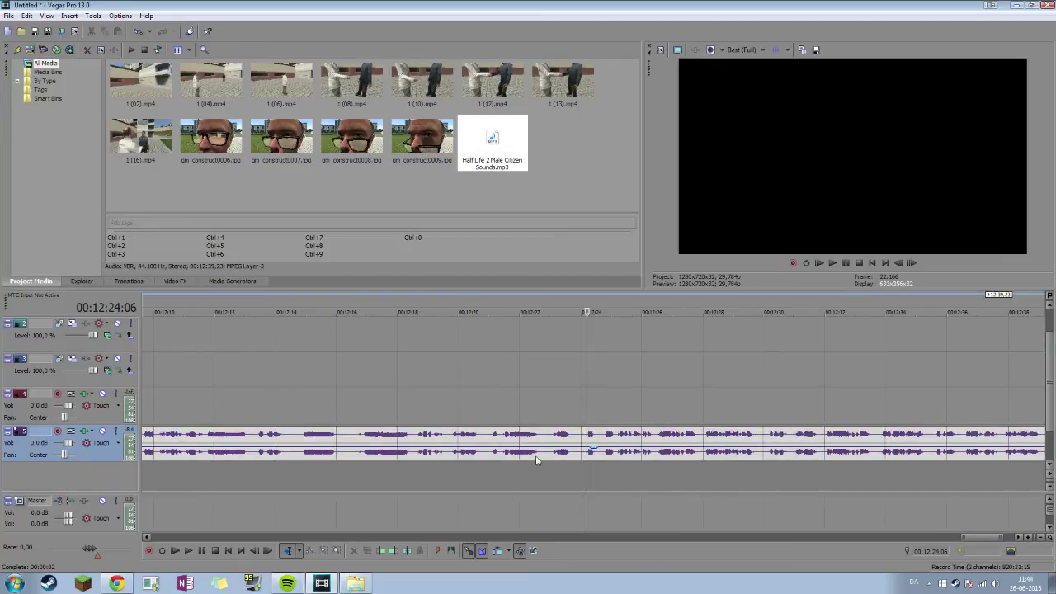
click(256, 460)
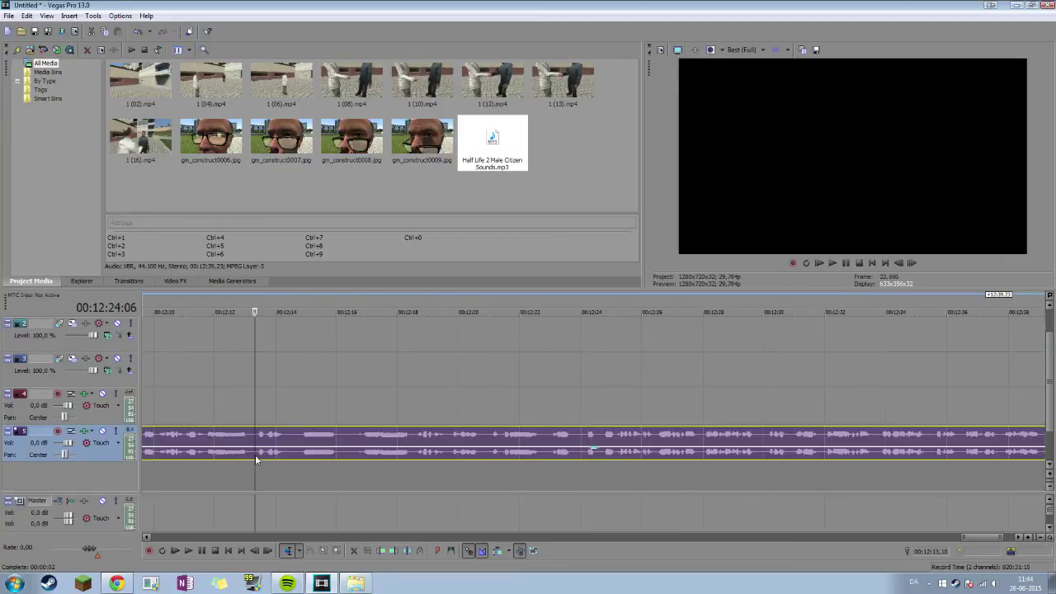
drag(978, 538, 969, 538)
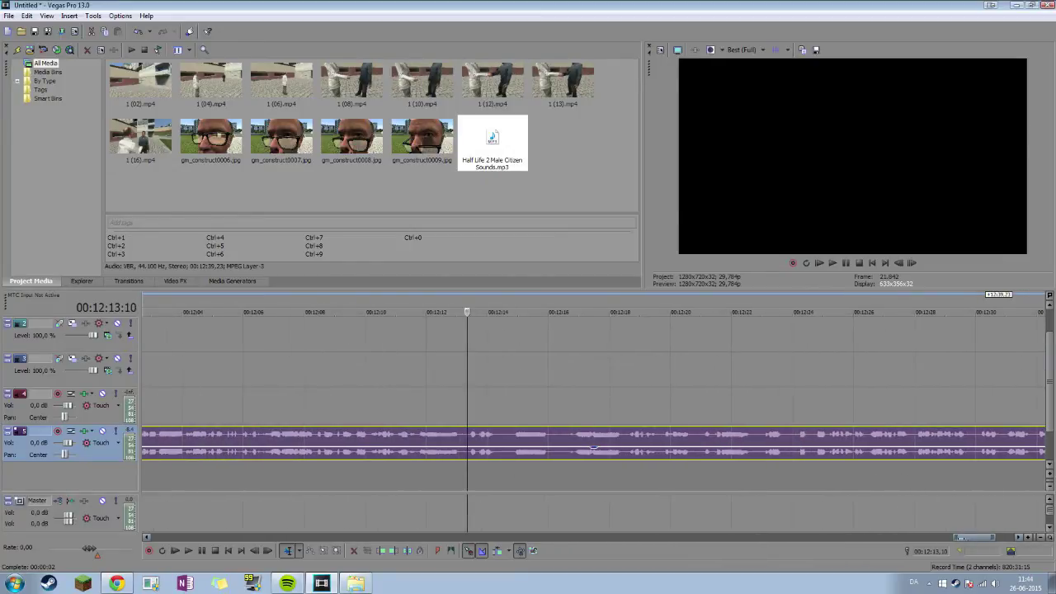
key(space)
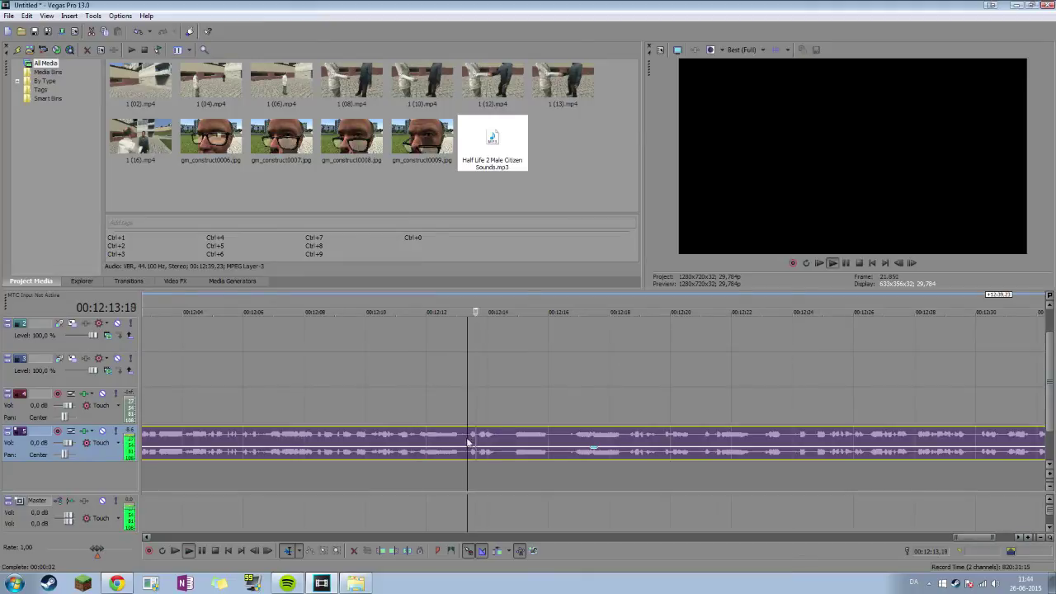
key(space)
drag(972, 542, 143, 510)
Switch to the File Explorer search results in sourcemods and look through the files matching "hi".
click(355, 583)
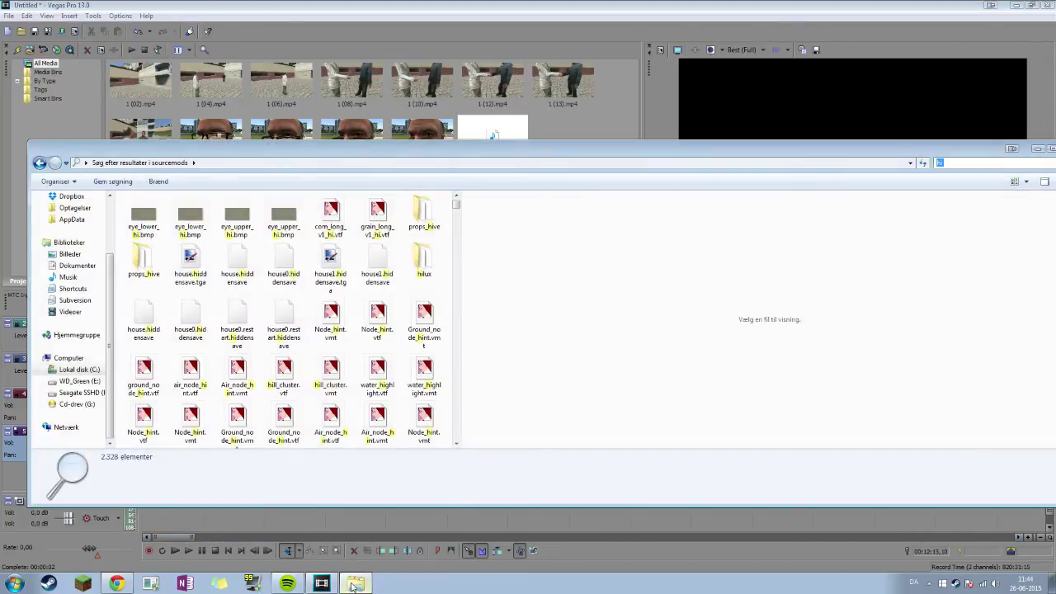
drag(457, 211, 458, 230)
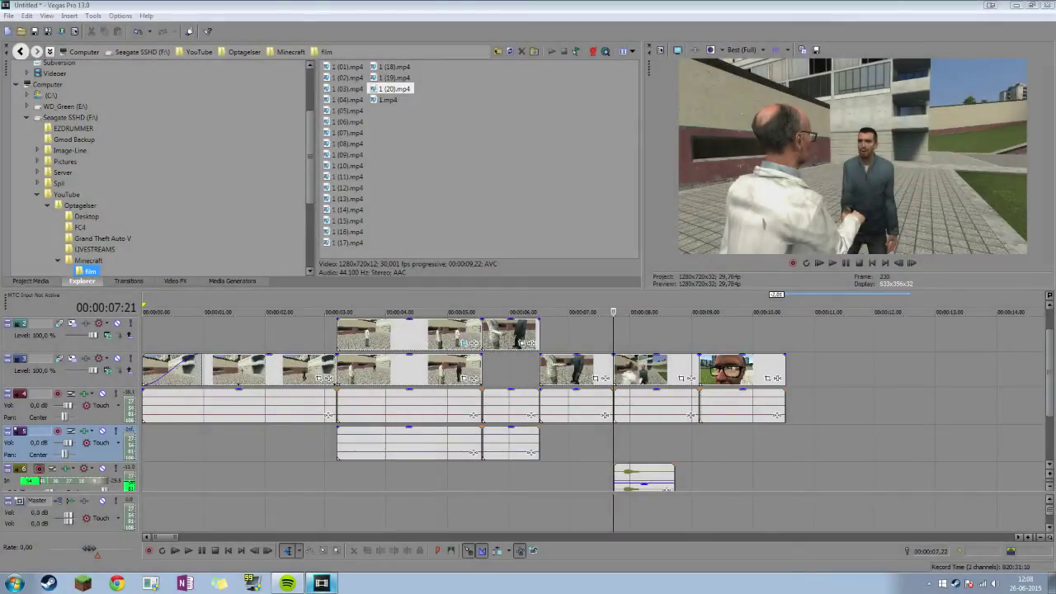
Record a short microphone take on track 6 from the end of the face close-up, then undo the take.
drag(1048, 385, 1046, 404)
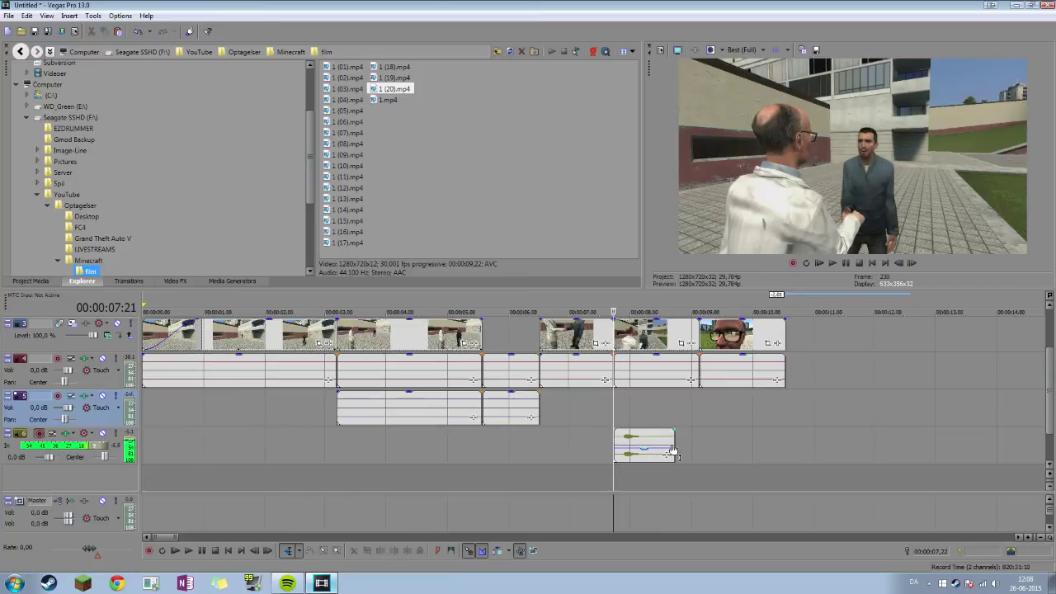
mouse_move(671, 451)
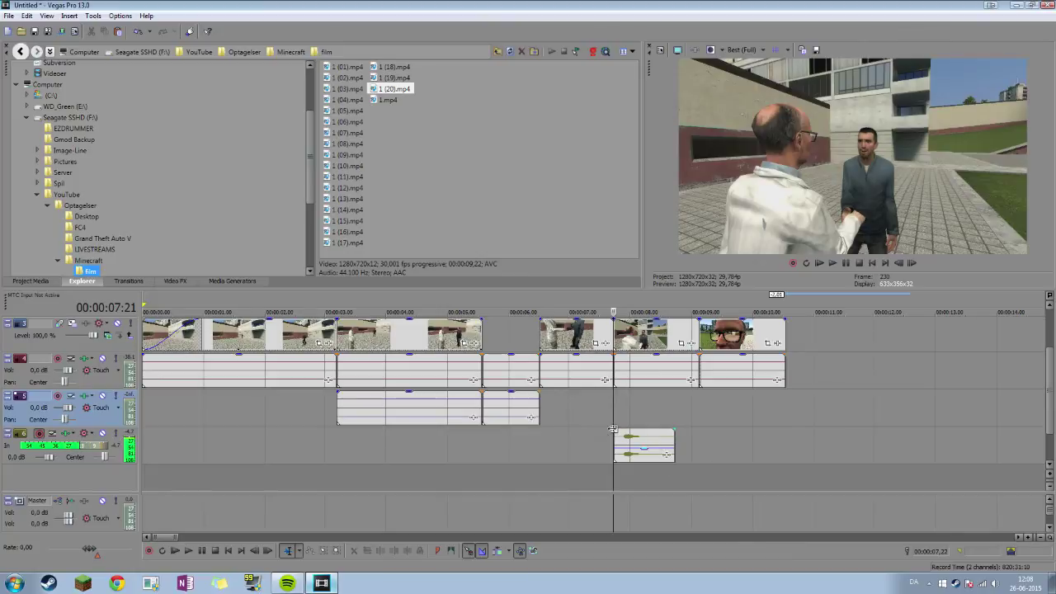
click(786, 427)
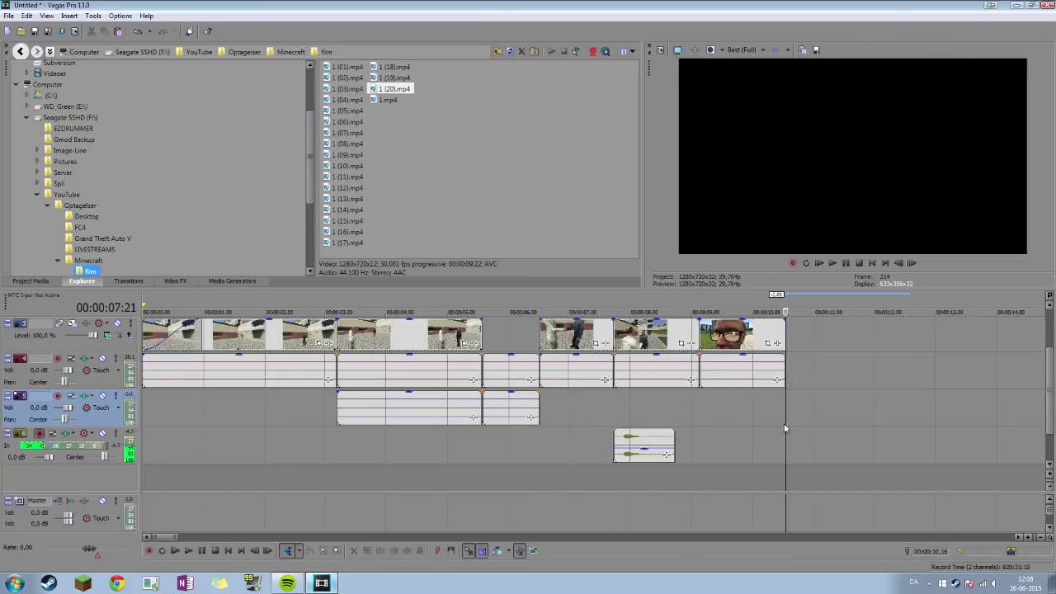
click(793, 262)
click(858, 264)
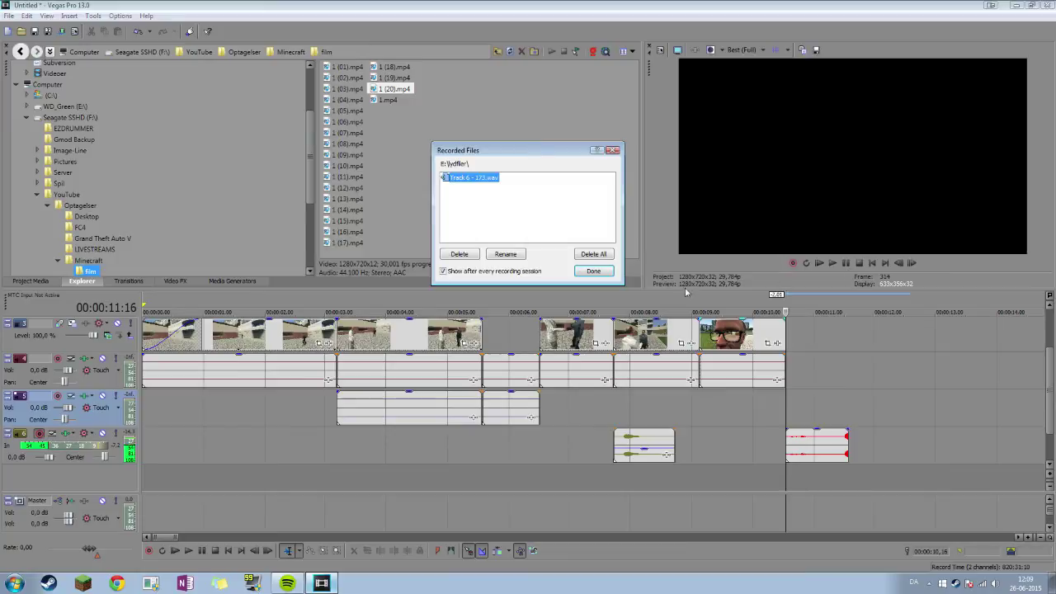
click(594, 271)
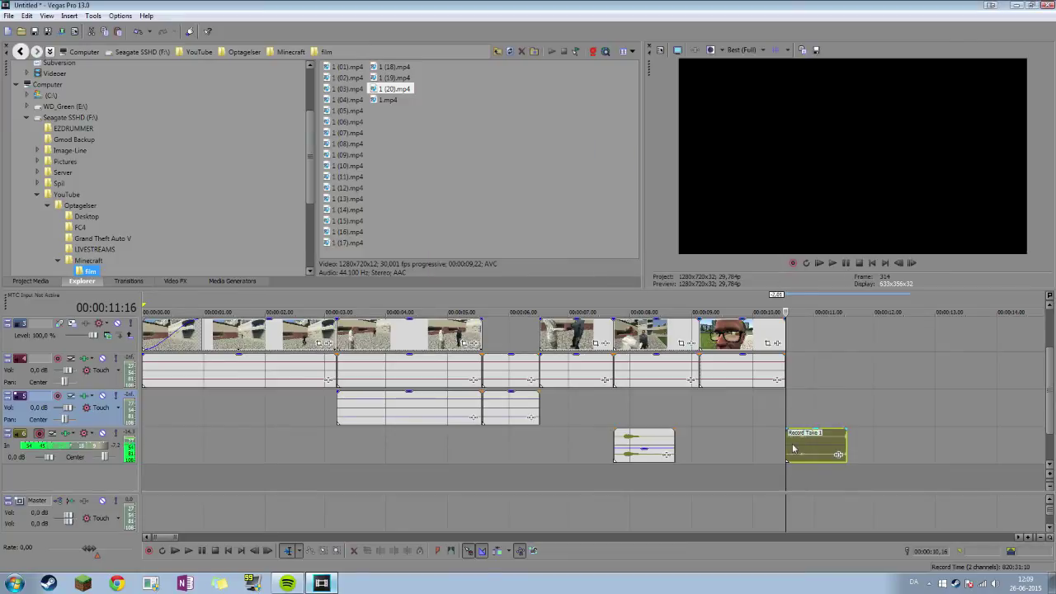
key(ctrl+z)
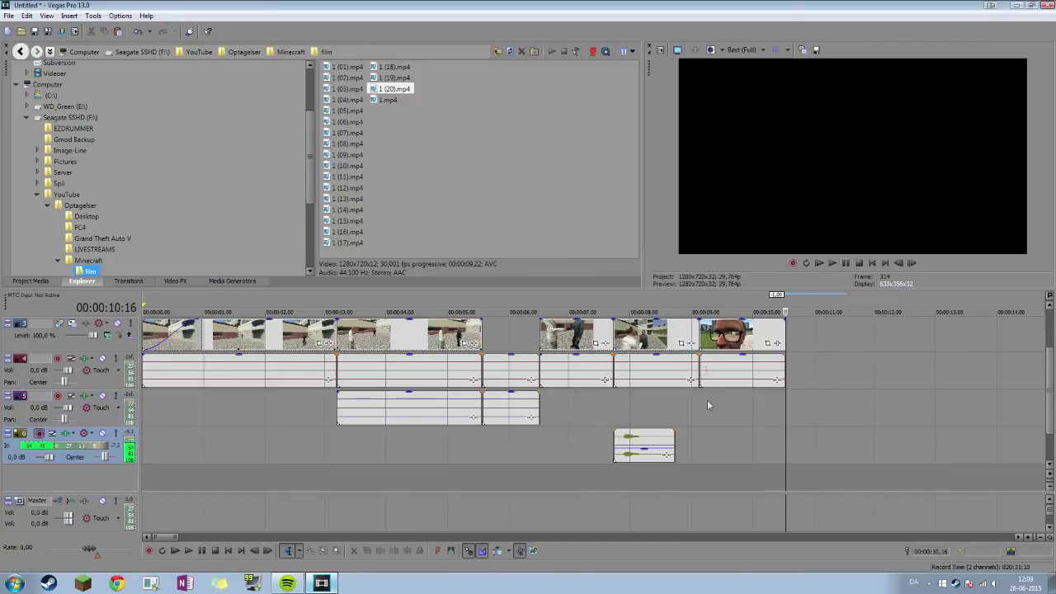
Play the scene from the handshake shot and shift the recorded voice clip on track 6 about 13 frames earlier.
click(554, 418)
key(space)
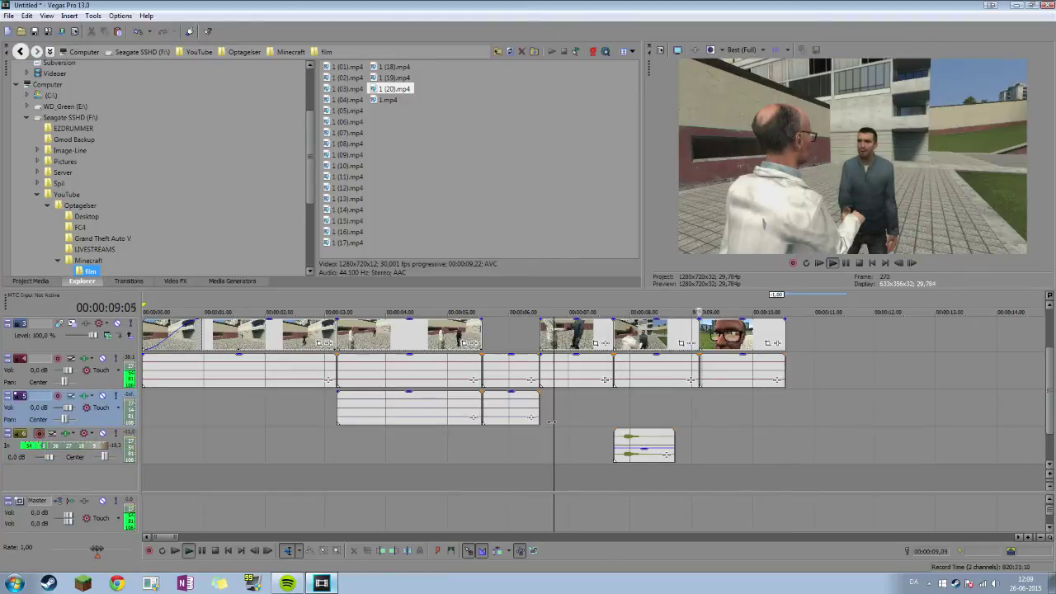
key(space)
drag(635, 437, 608, 437)
Play the handshake with the voice clip, shift the clip about 5 frames later and play that passage again.
key(space)
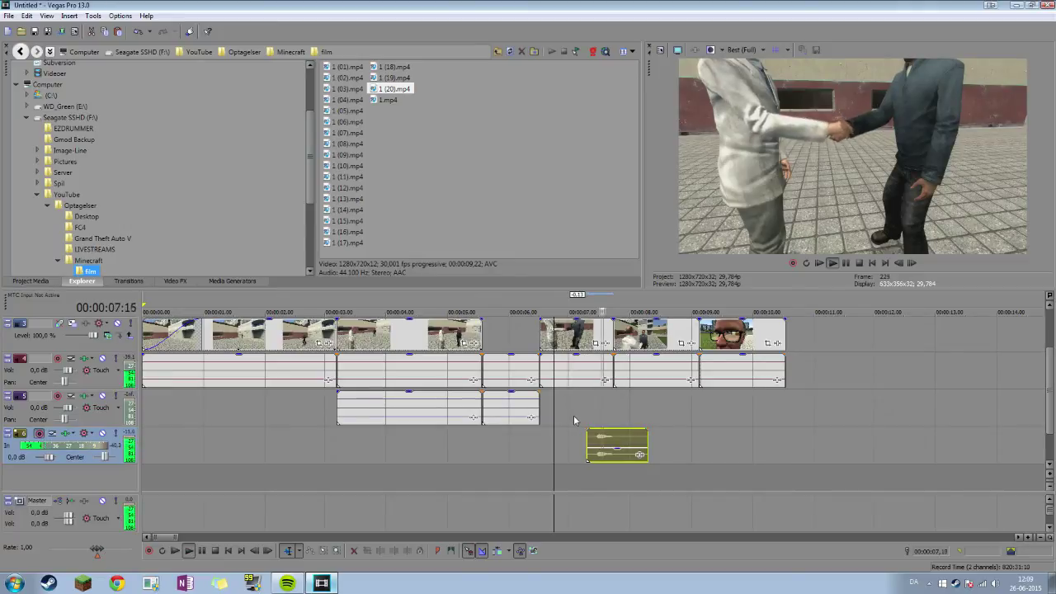
key(space)
drag(610, 443, 620, 443)
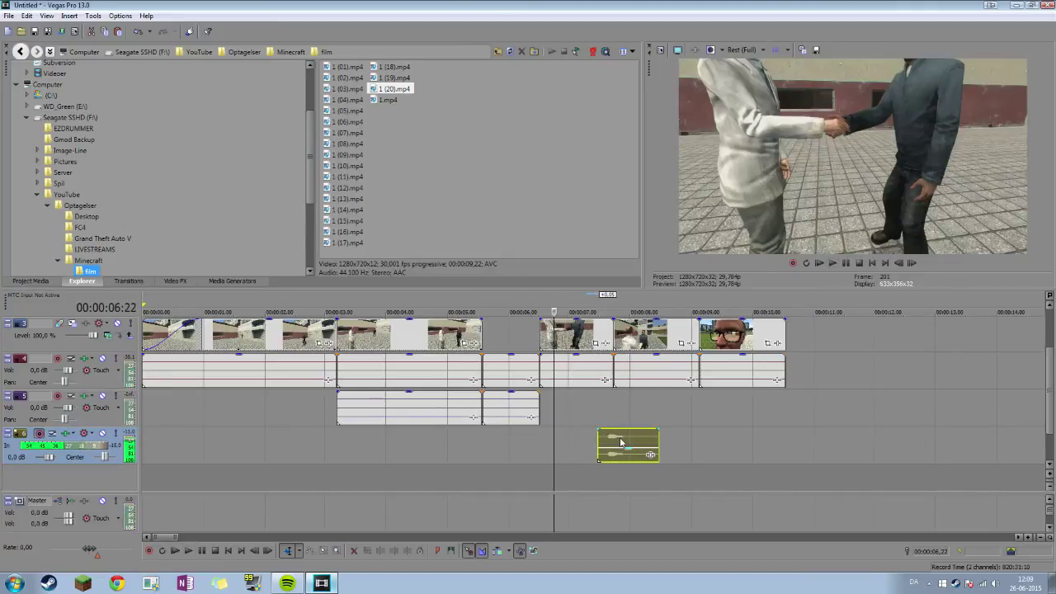
click(588, 420)
key(space)
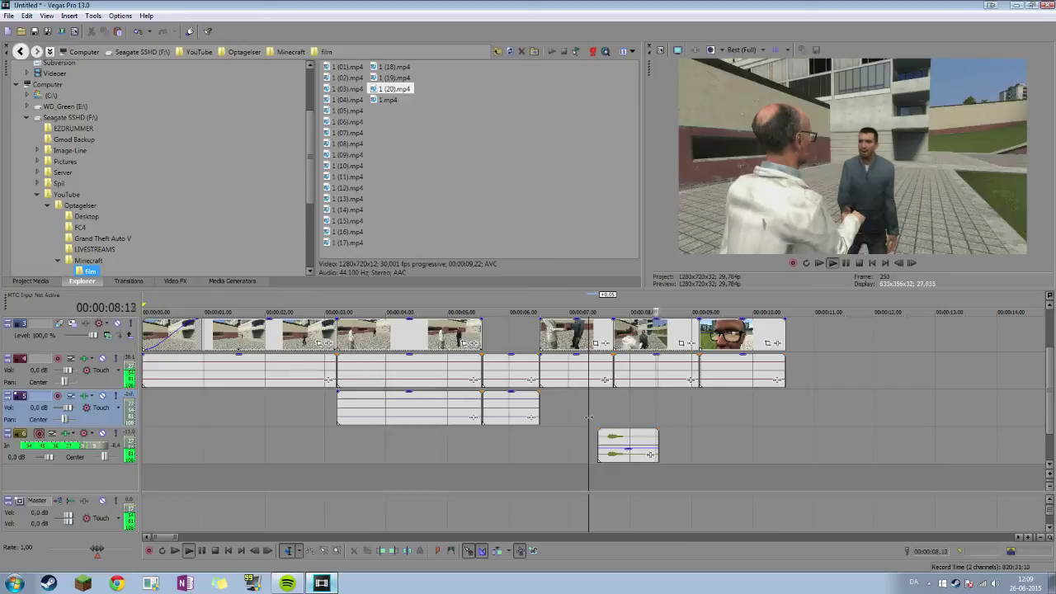
Play the handshake with the recorded voice clip, shift the clip on track 6 about one frame later and replay the passage.
key(space)
scroll(651, 408, up, 2)
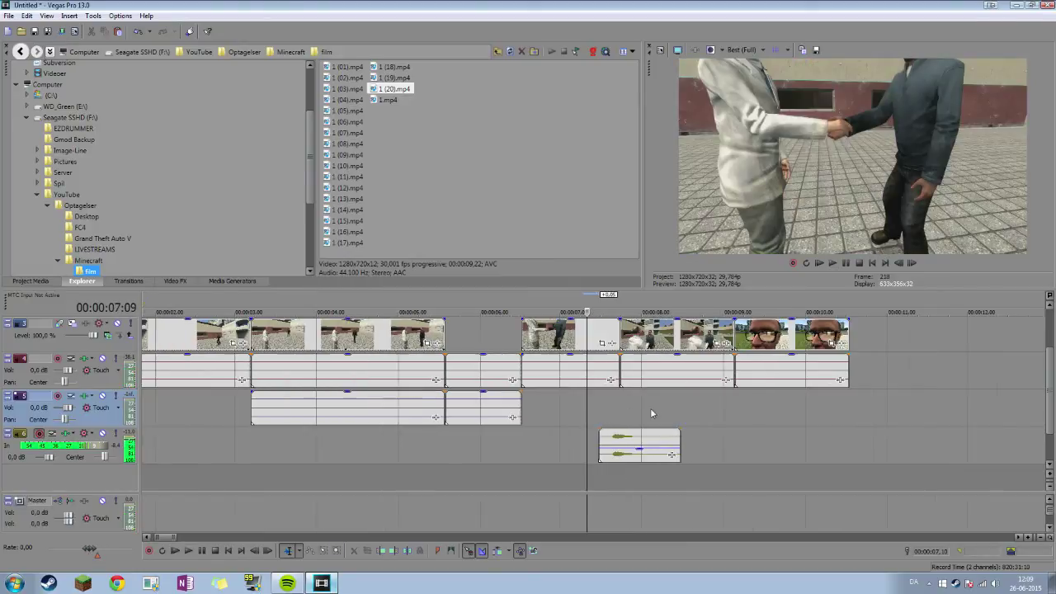
click(576, 393)
key(space)
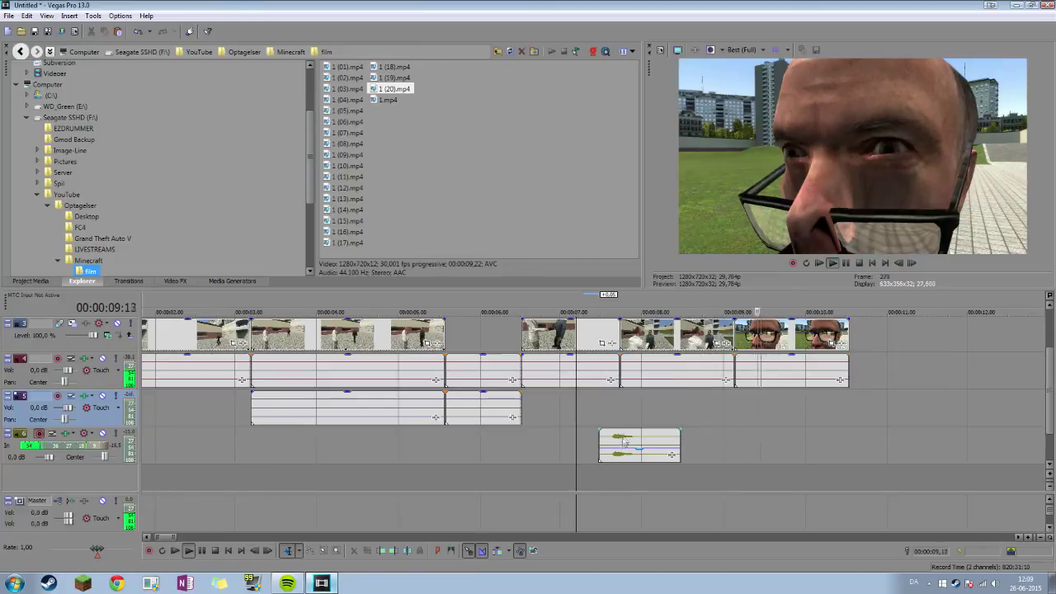
drag(625, 439, 629, 439)
key(space)
key(space)
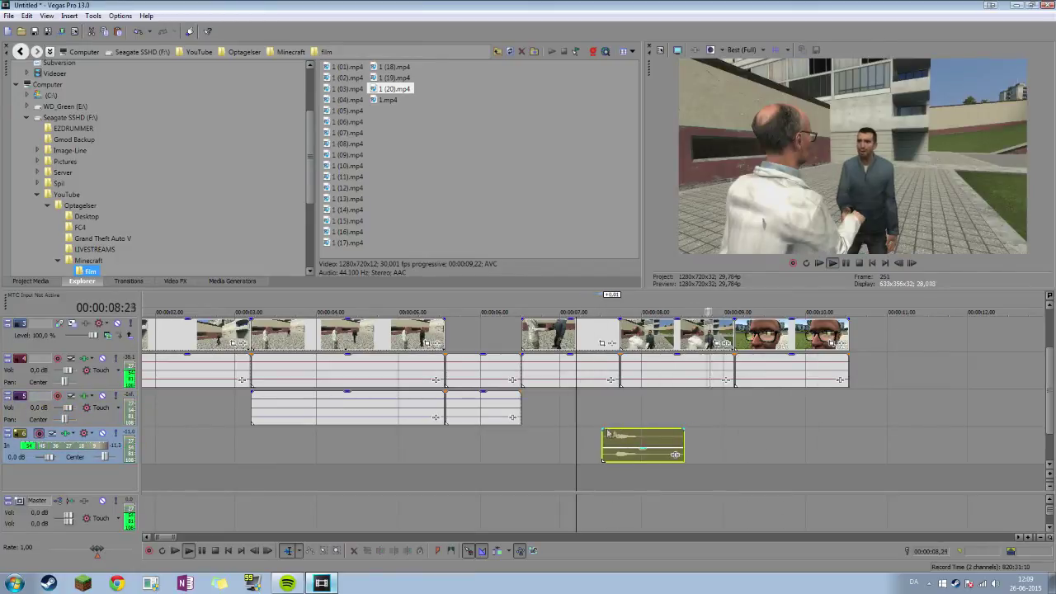
click(706, 455)
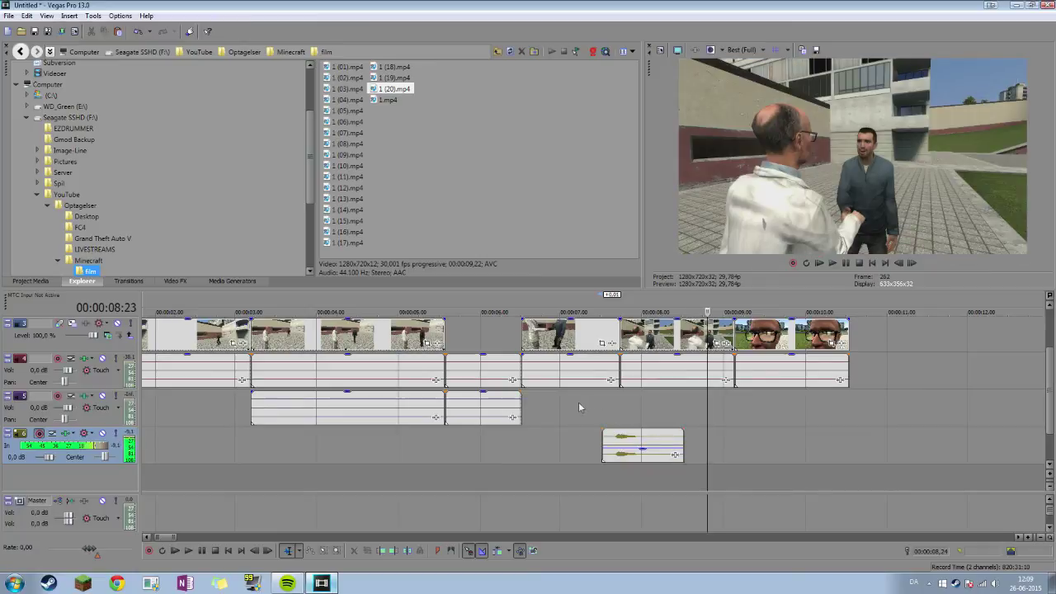
Compare the frames of the handshake shots around the voice clip, then play the scene from the clip's start.
click(561, 409)
click(632, 407)
click(716, 419)
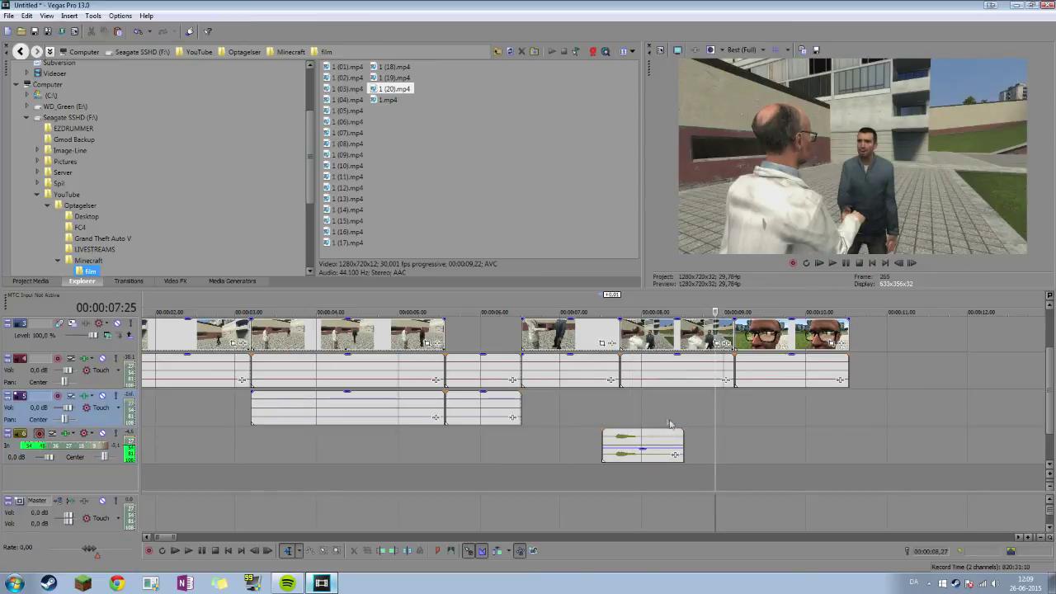
click(620, 414)
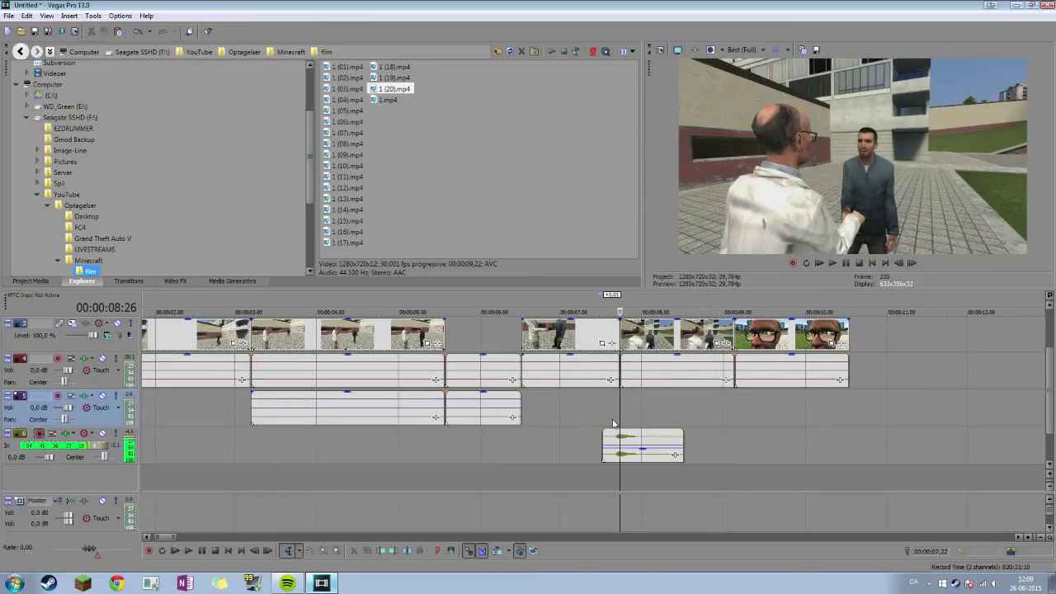
click(522, 457)
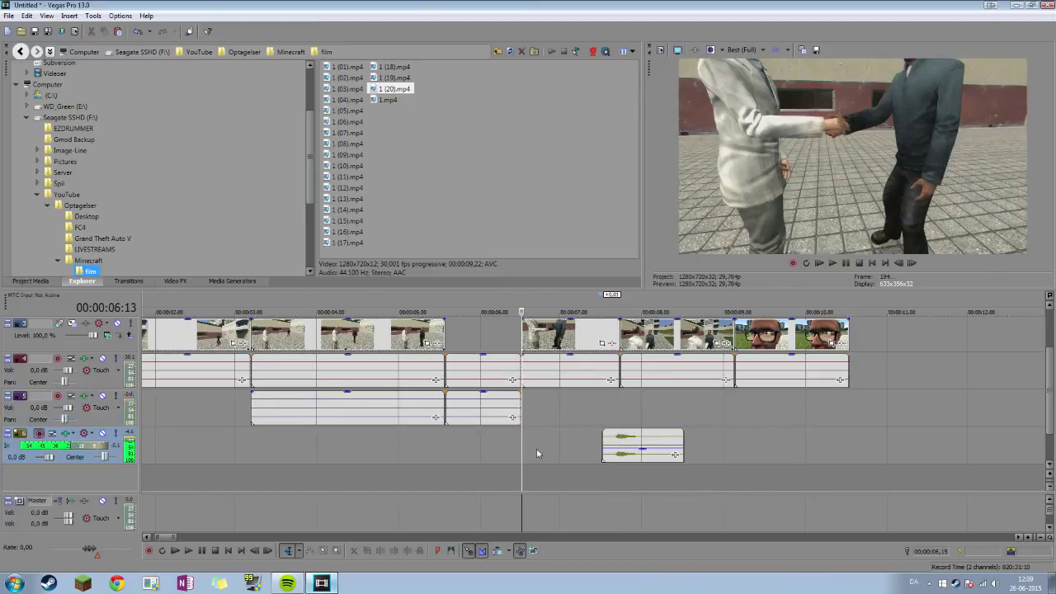
click(598, 407)
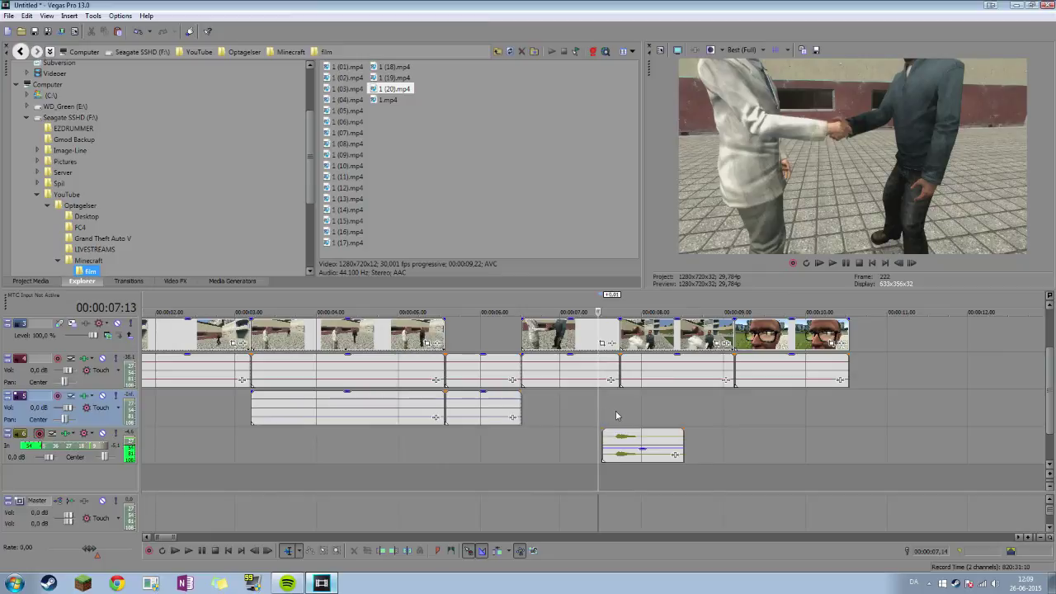
click(619, 416)
click(602, 444)
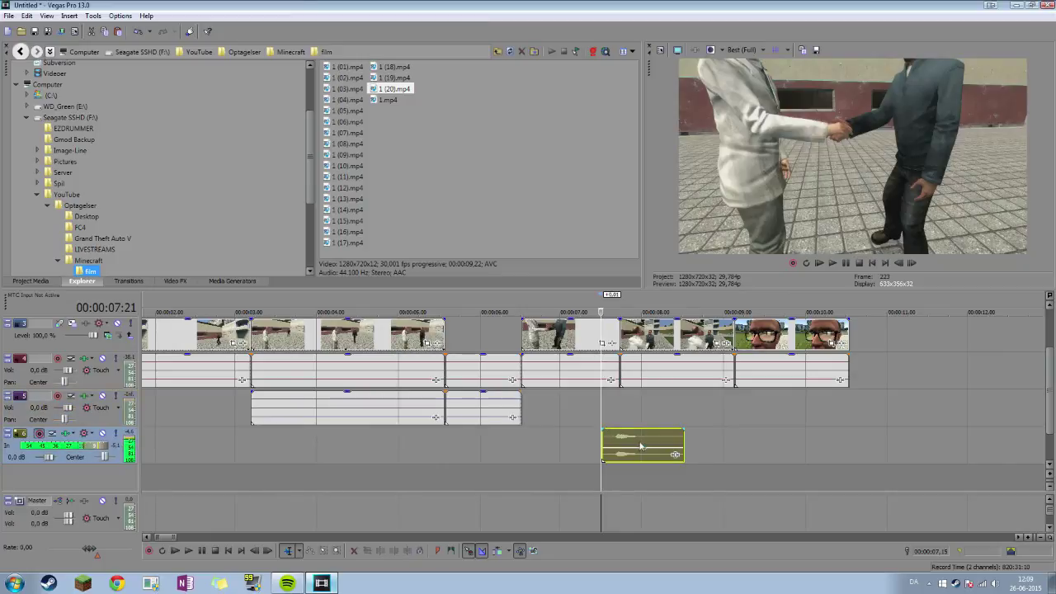
key(space)
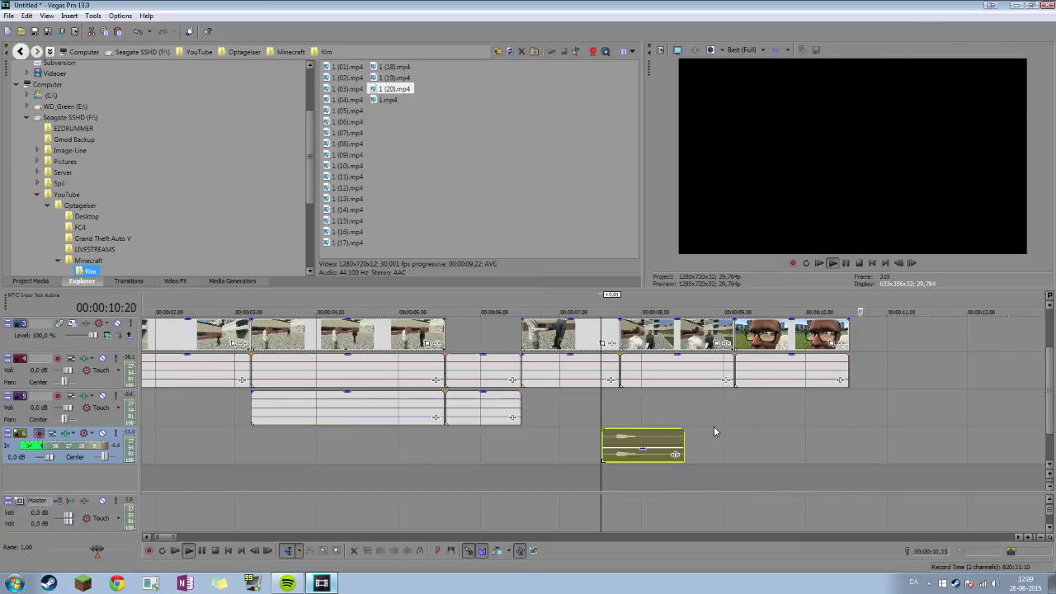
key(space)
Move the recorded voice clip from track 6 up to track 5 at the same time position.
drag(1050, 424, 1027, 425)
scroll(1029, 429, up, 2)
scroll(1029, 430, down, 2)
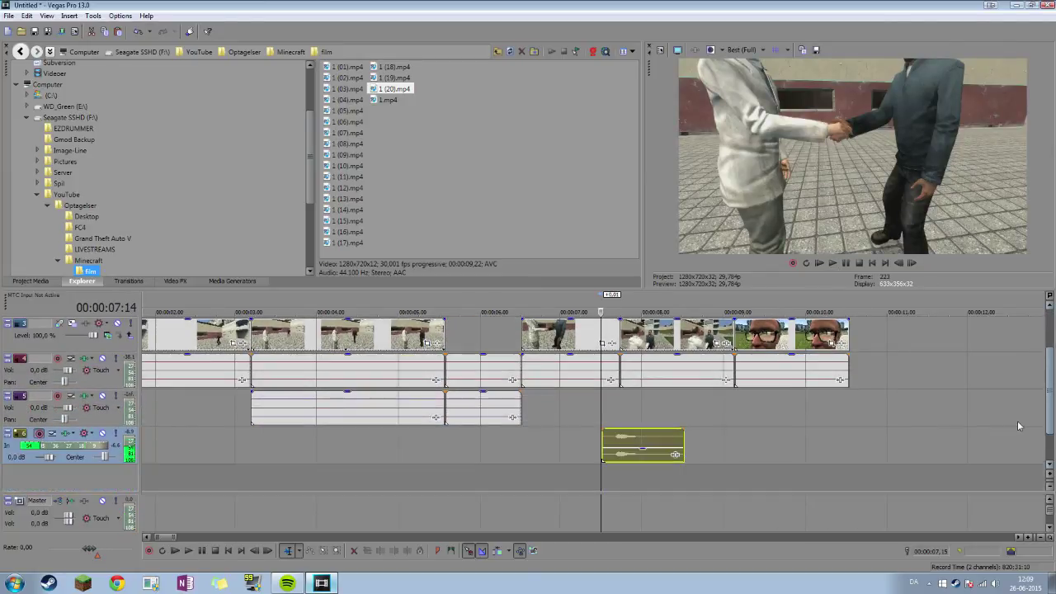
scroll(879, 484, down, 5)
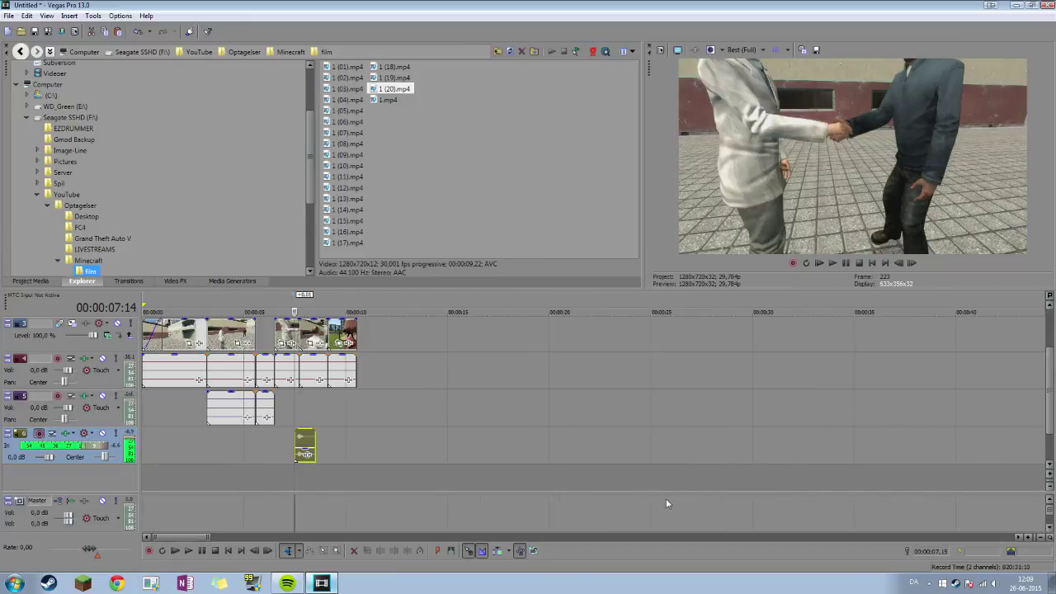
scroll(1050, 363, up, 2)
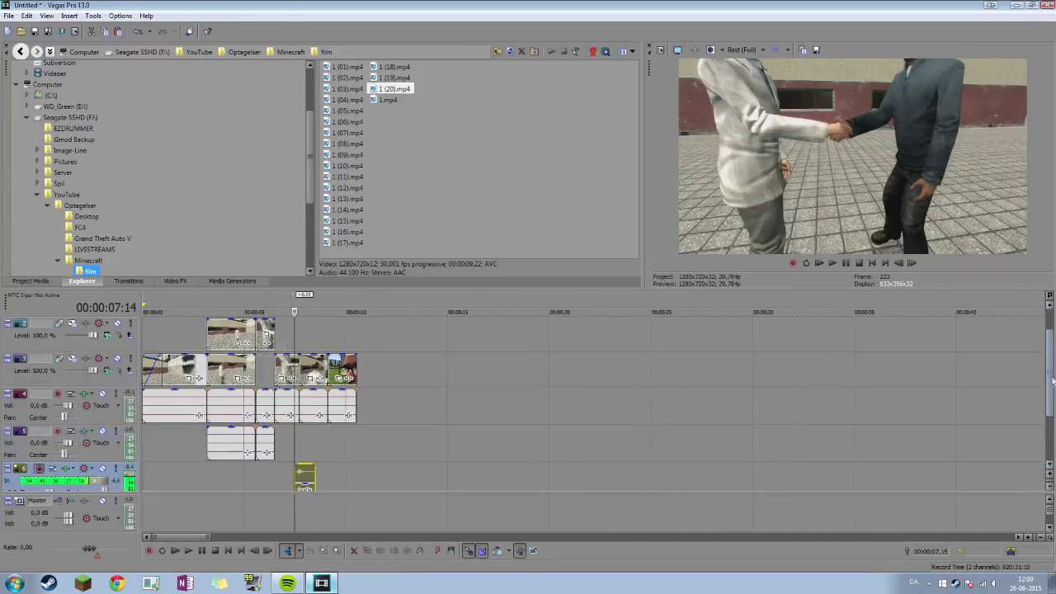
scroll(1052, 340, down, 3)
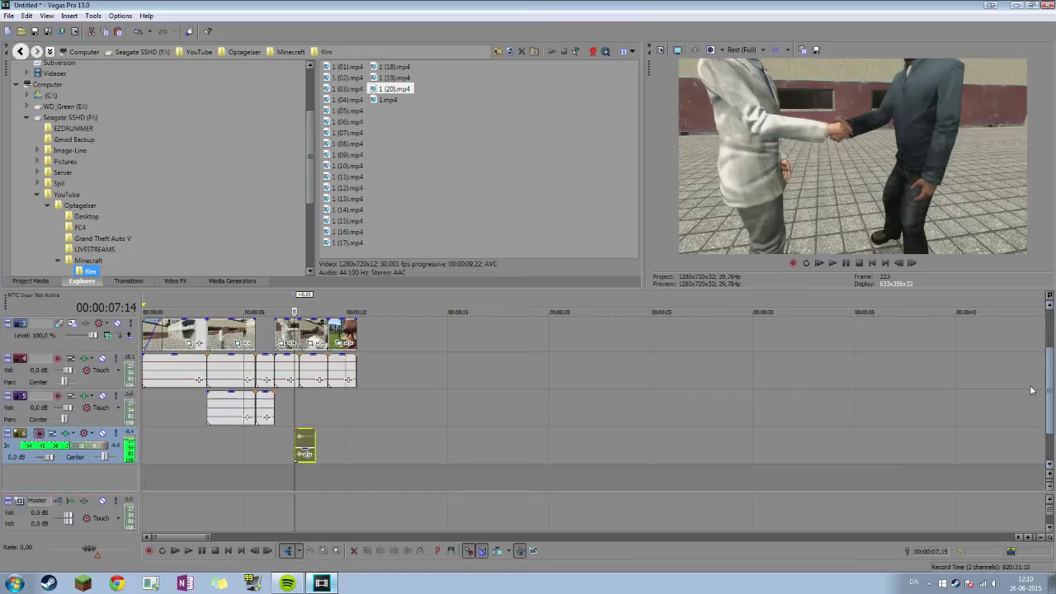
scroll(658, 493, up, 4)
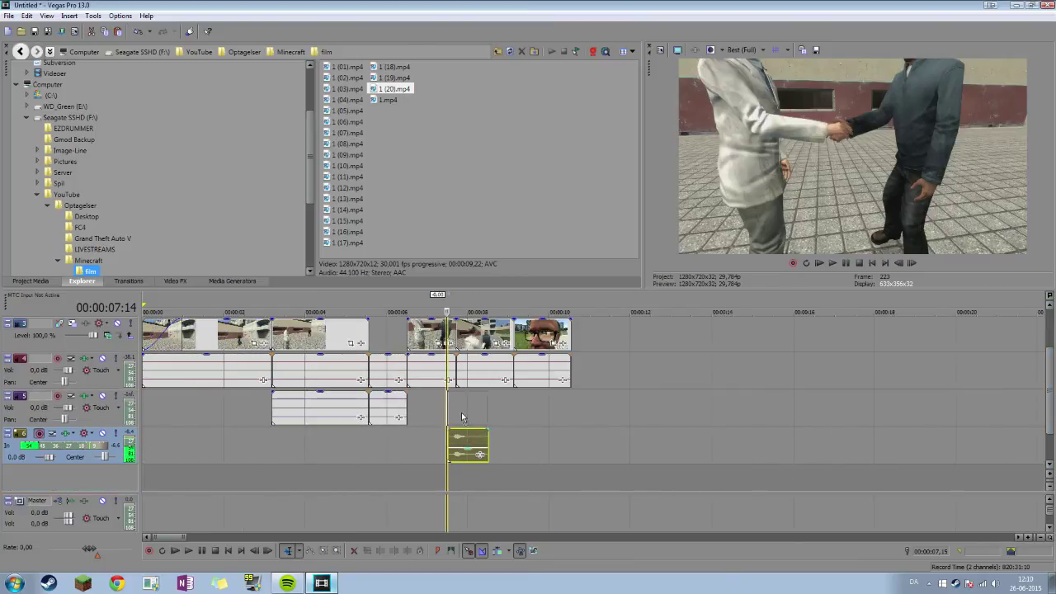
drag(463, 446, 463, 411)
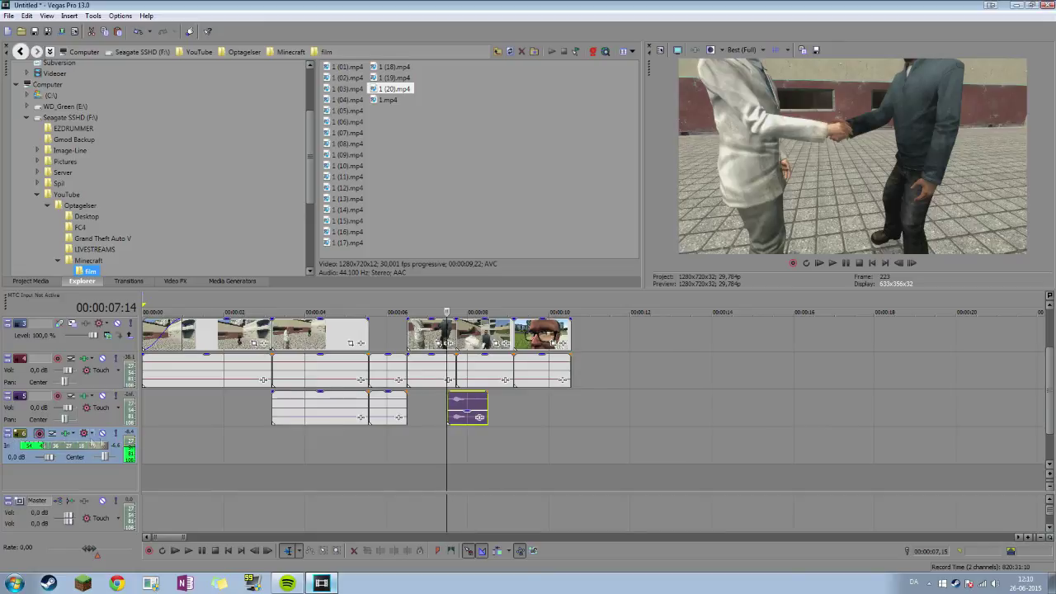
drag(1054, 397, 1054, 367)
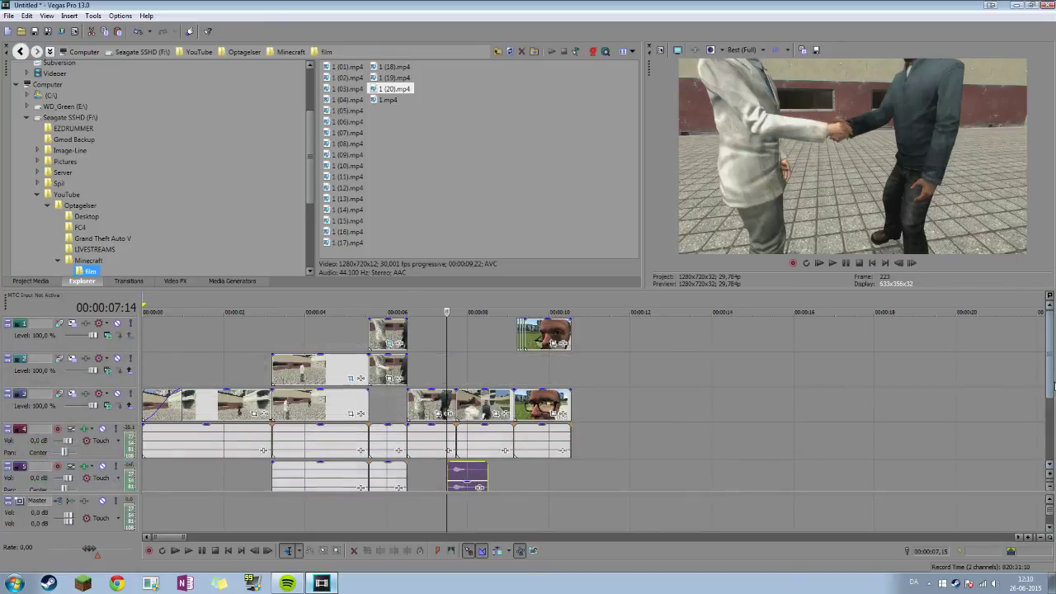
scroll(1042, 388, down, 1)
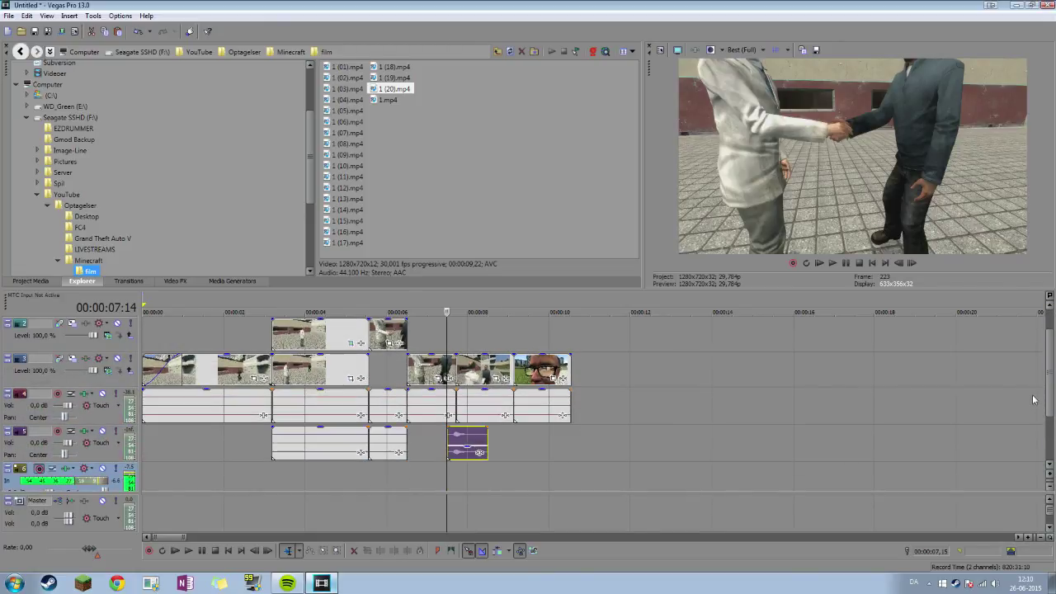
scroll(1035, 402, up, 1)
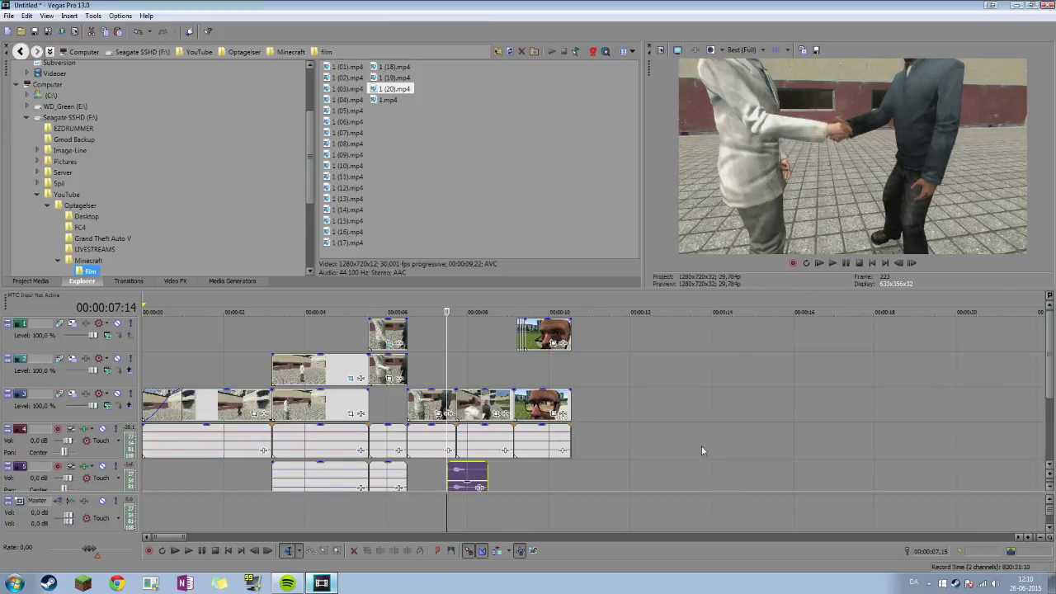